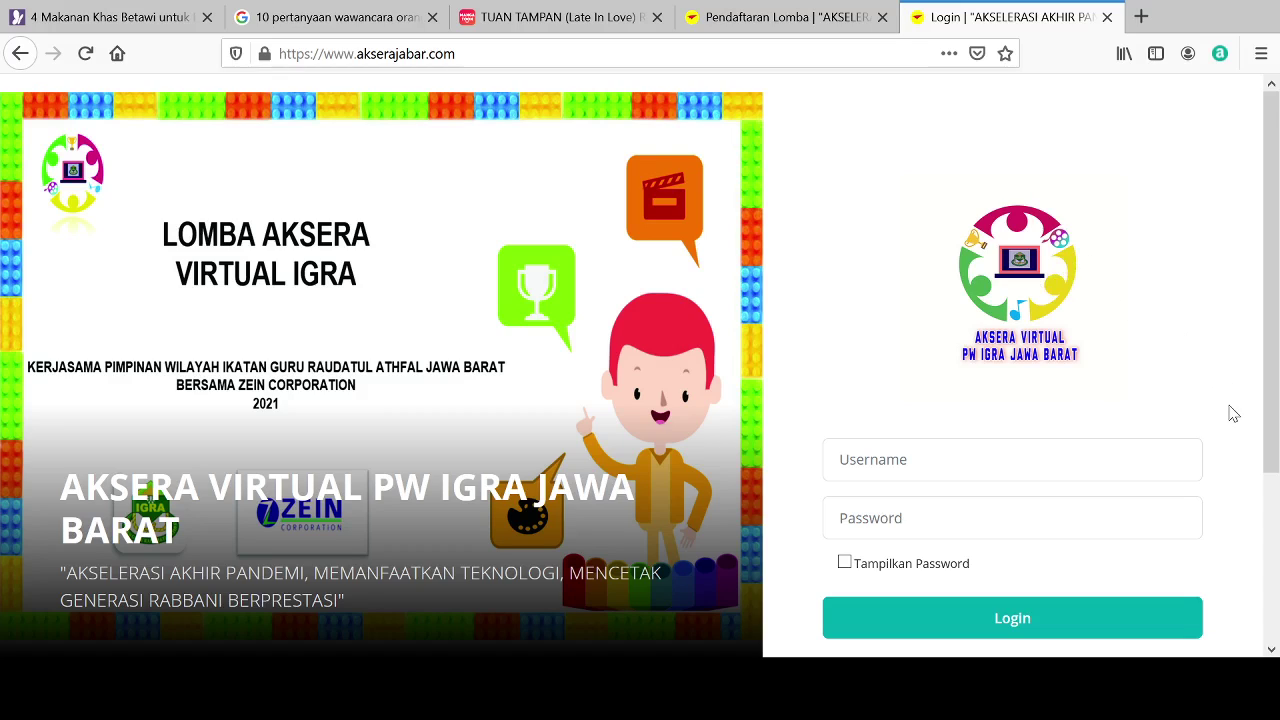
Step: Fill in the school's saved username and password from autofill and show the password as plain text
click(936, 465)
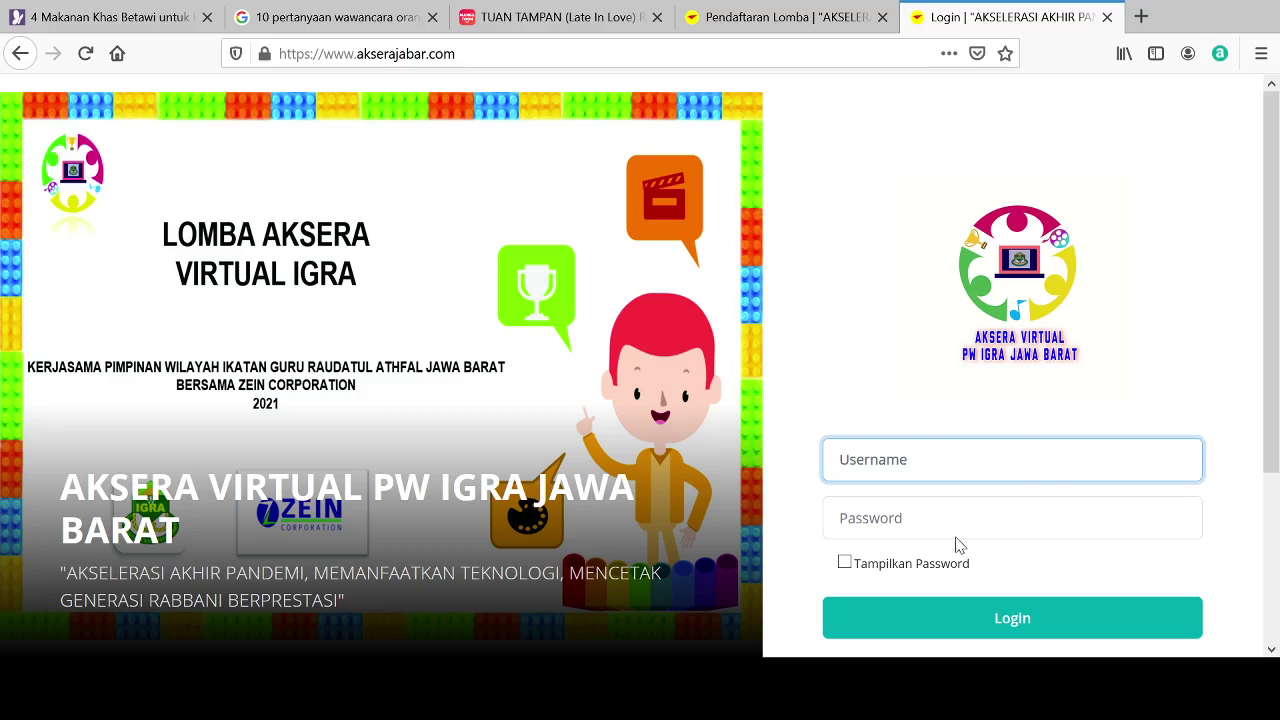
key(Down)
key(Return)
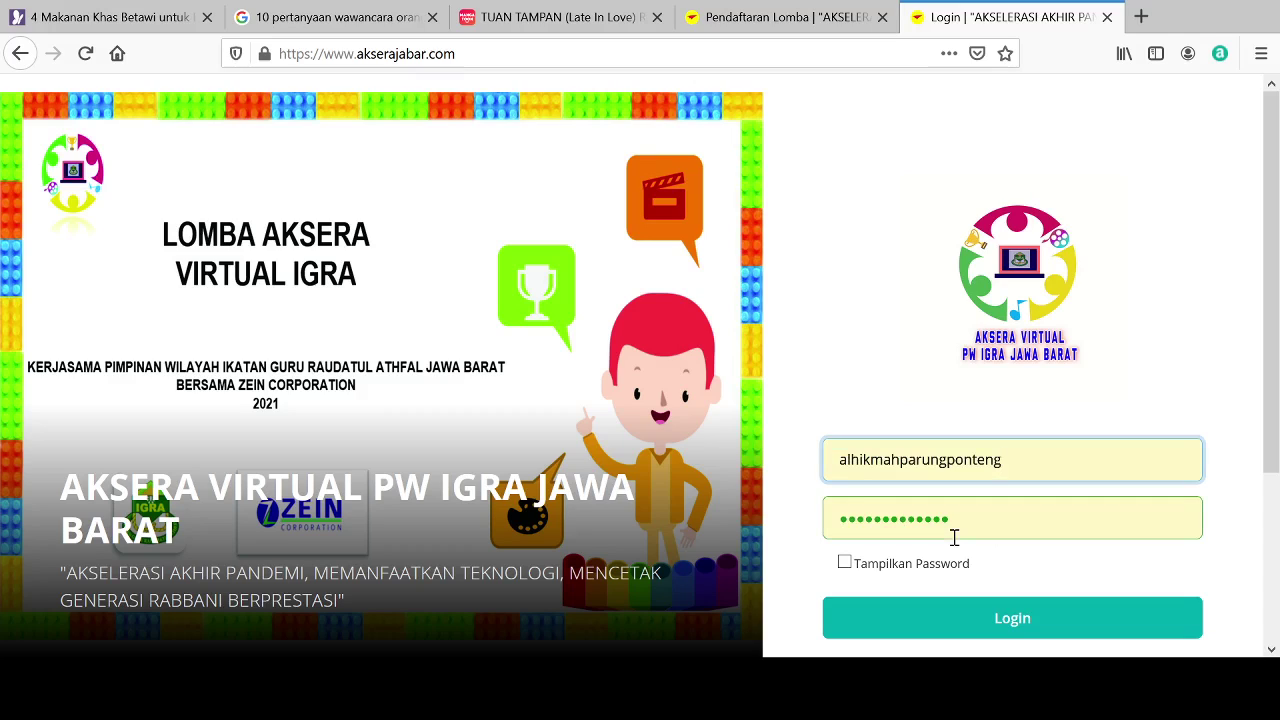
click(849, 571)
click(845, 566)
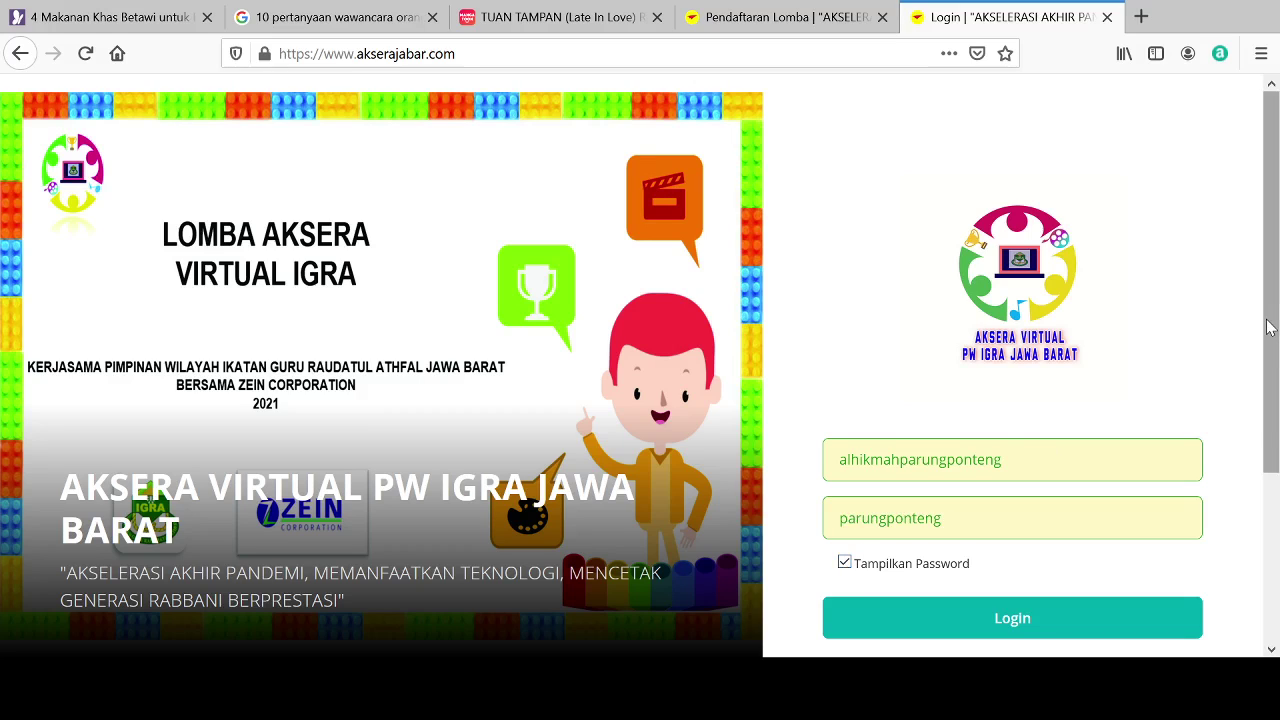
scroll(1268, 327, down, 3)
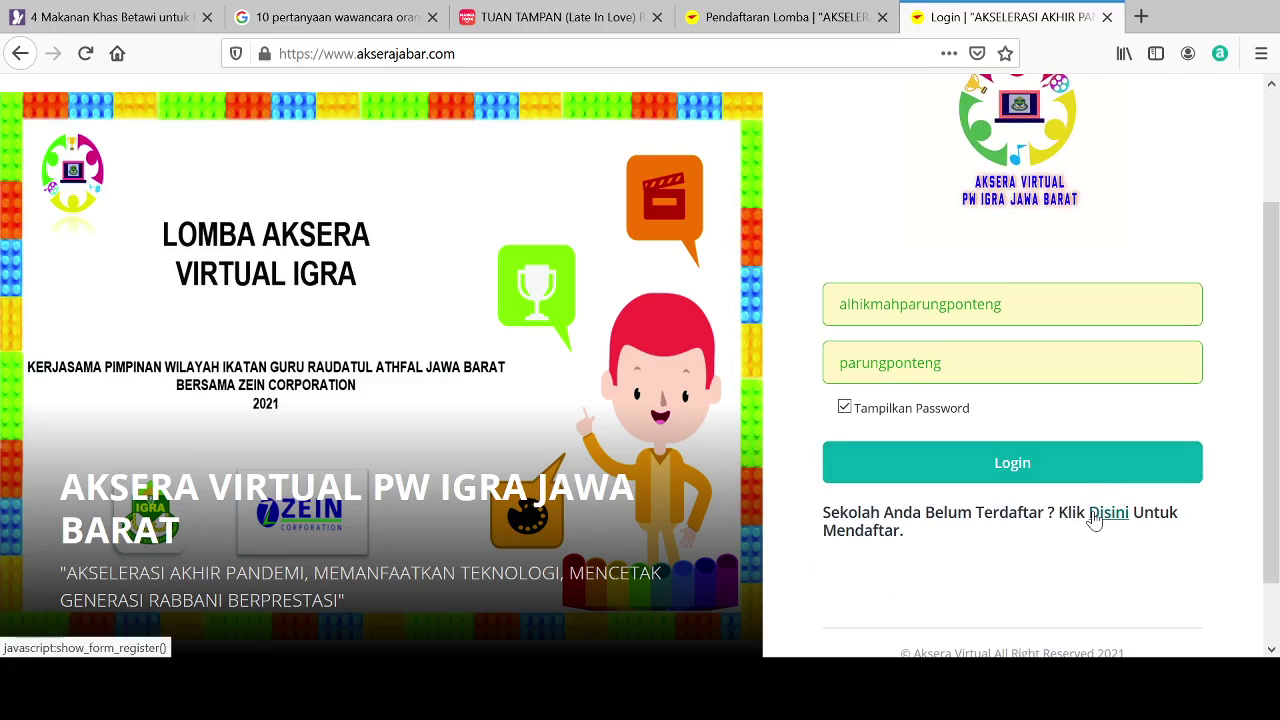
Step: Open the new-school registration form via 'Disini' and scroll to the WhatsApp, email, username and password fields
click(1095, 515)
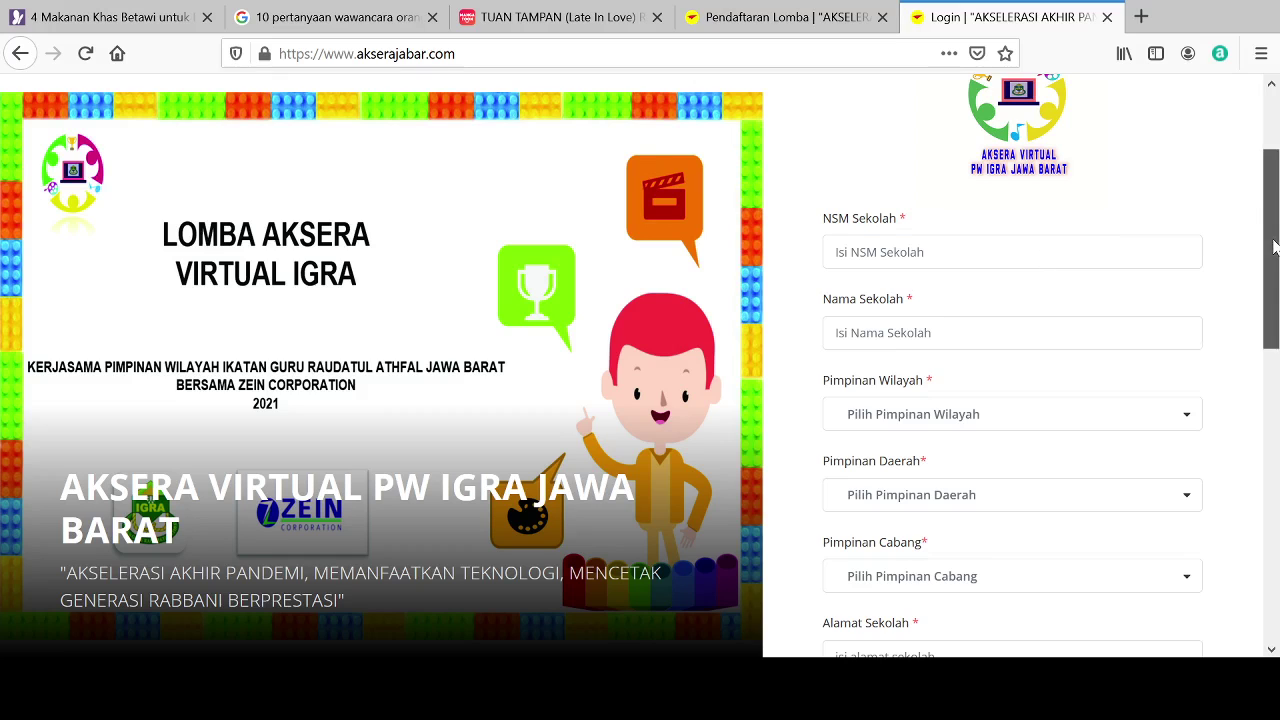
drag(1275, 245, 1277, 470)
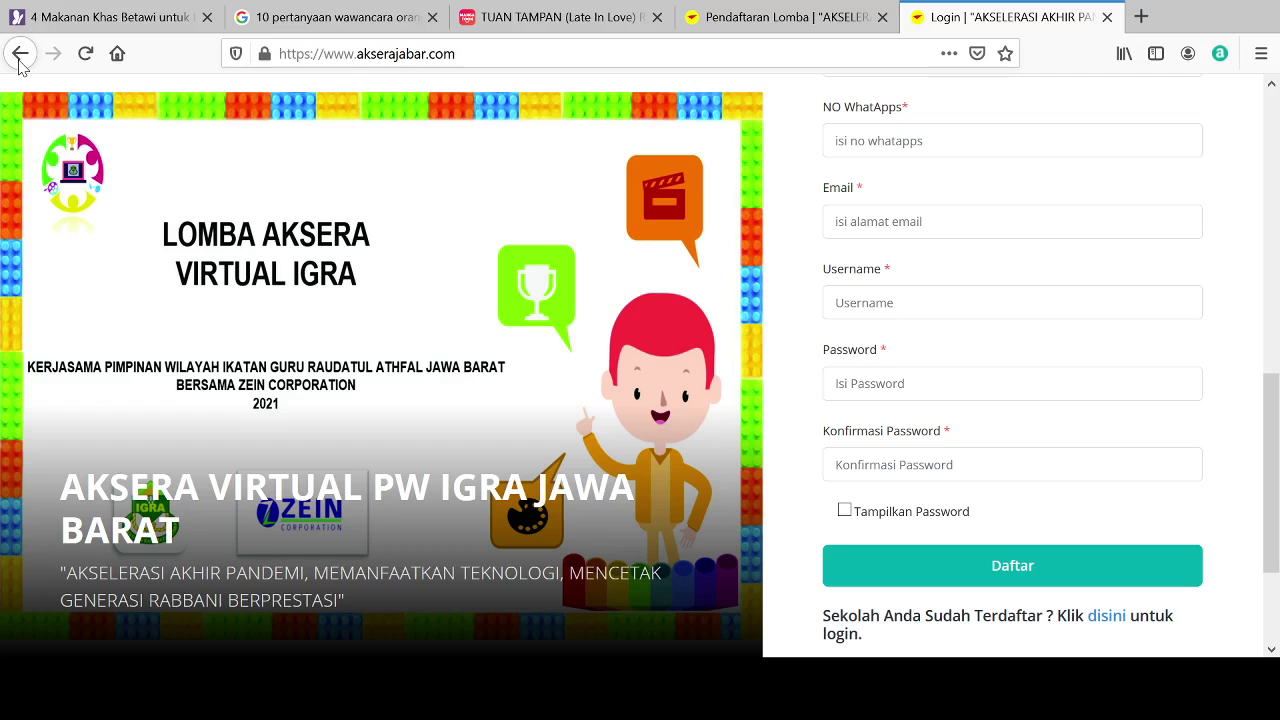
Step: Go back to the Dashboard and log out of the school account, confirming with OK
click(20, 55)
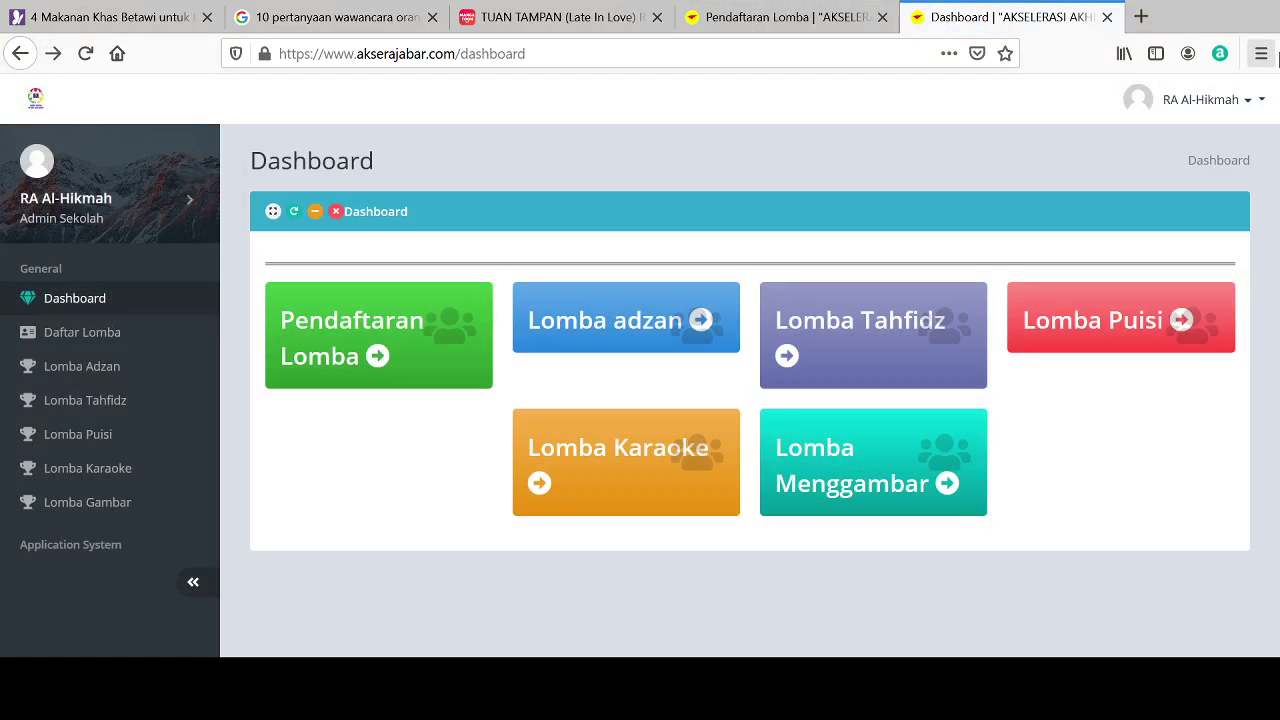
click(1250, 108)
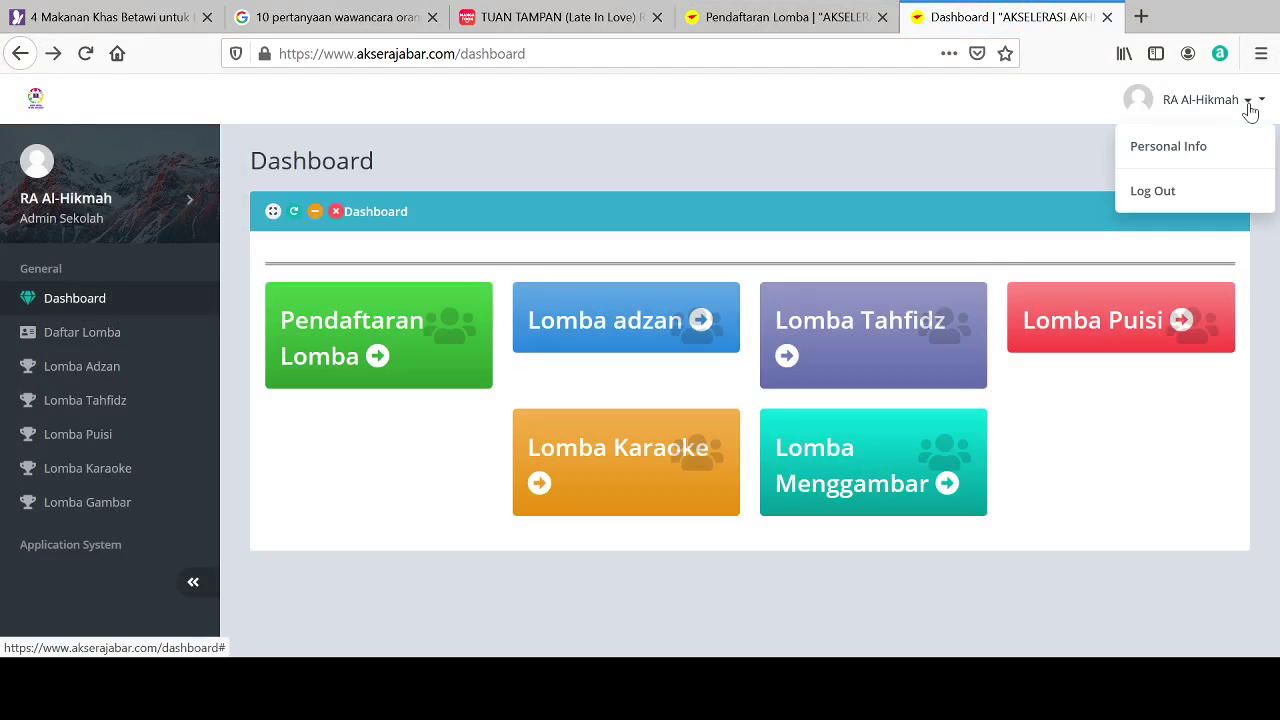
click(1150, 191)
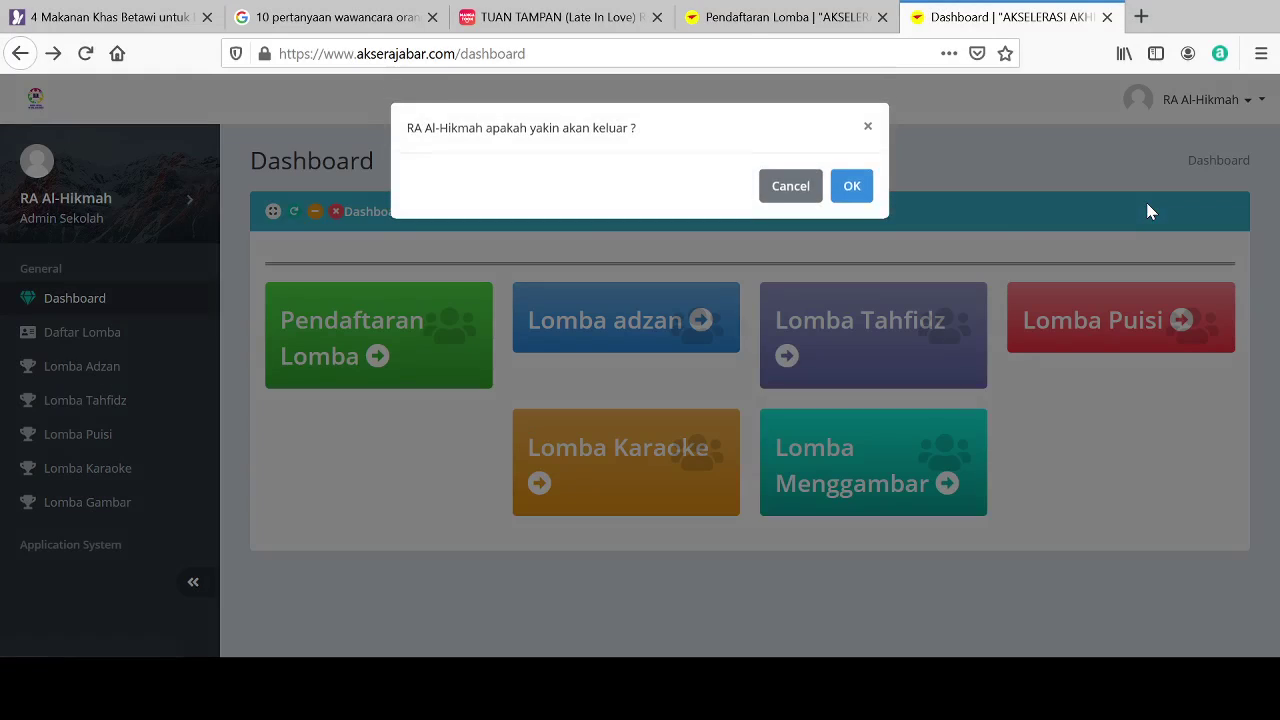
click(852, 190)
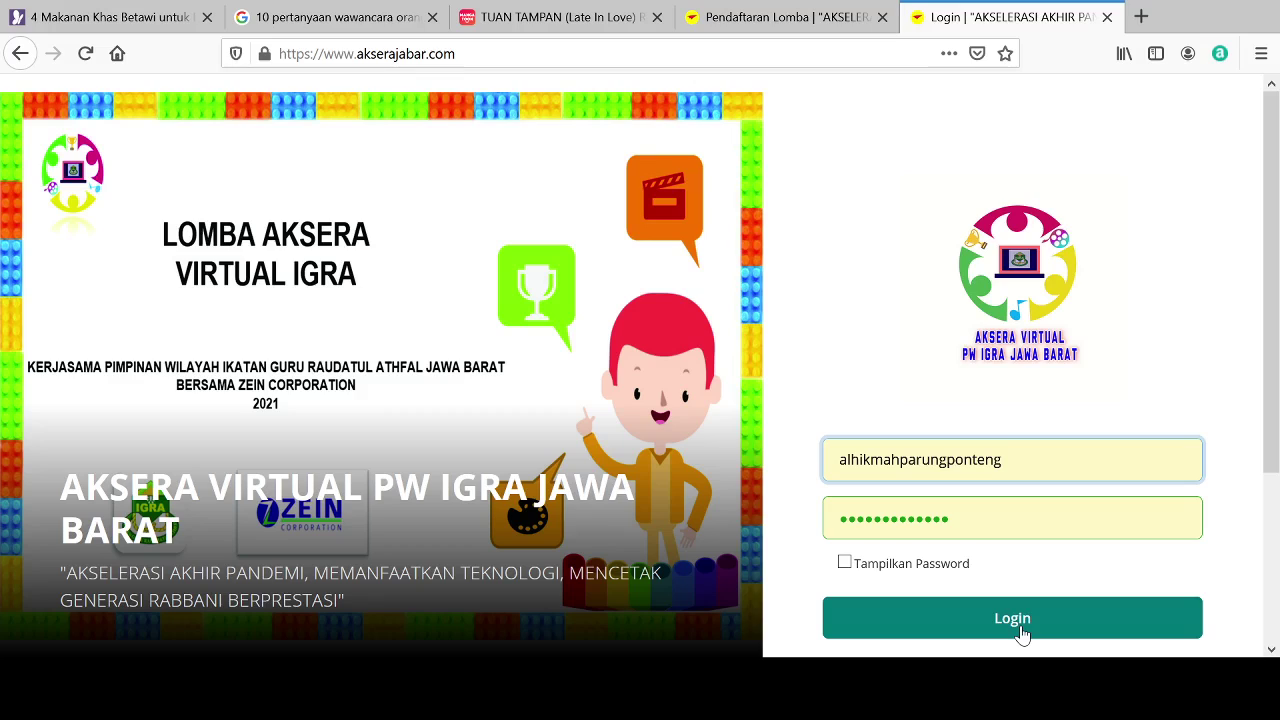
Step: Reveal the password, log in as the school, and switch to the Pendaftaran Lomba page
click(845, 565)
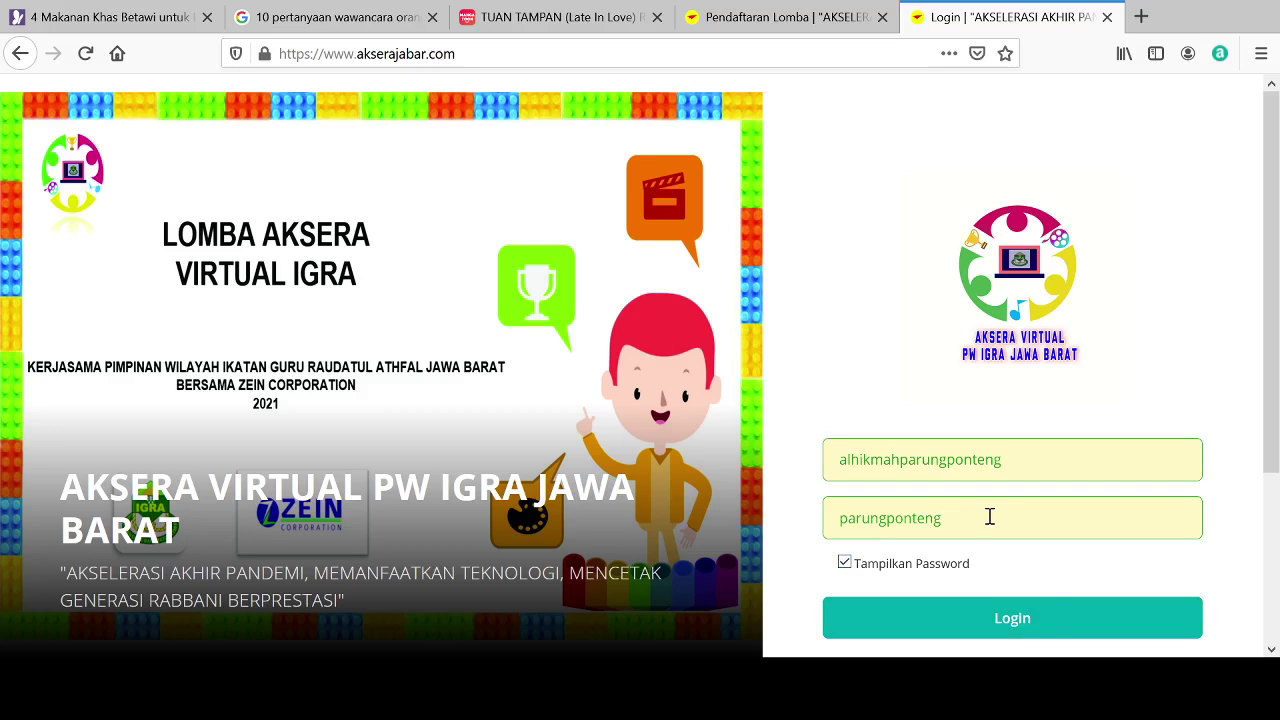
click(1008, 630)
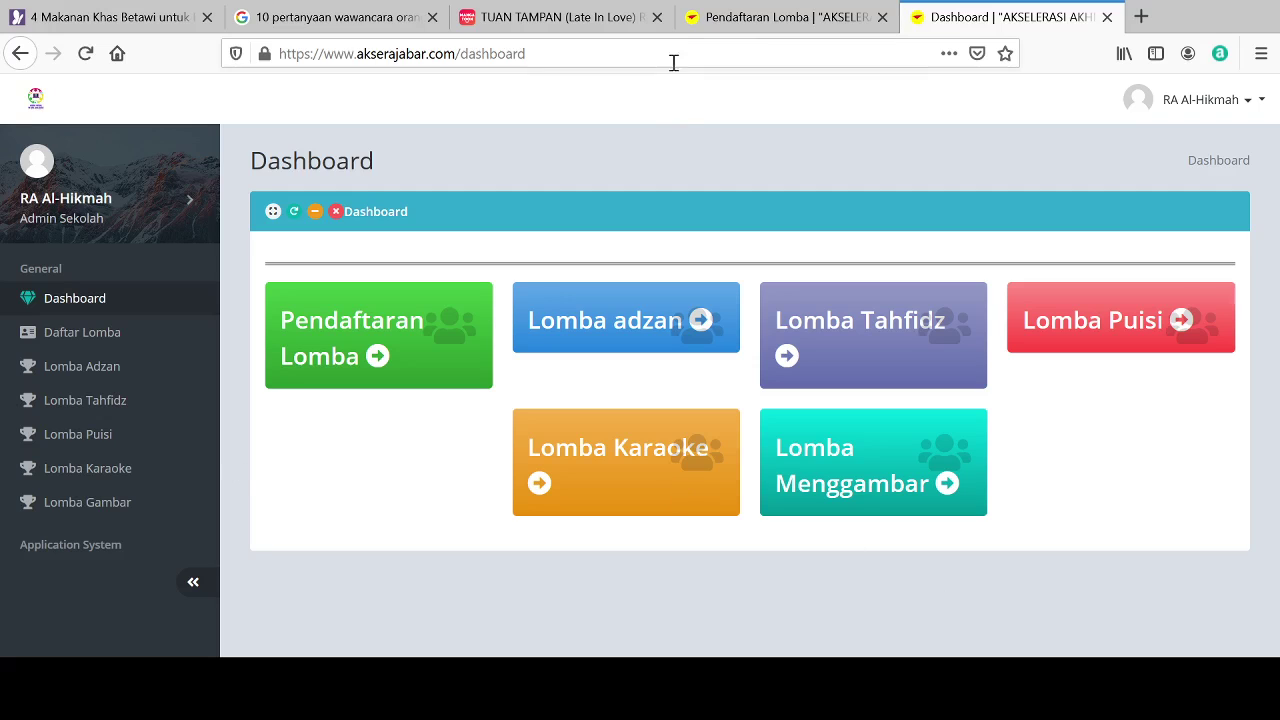
click(769, 20)
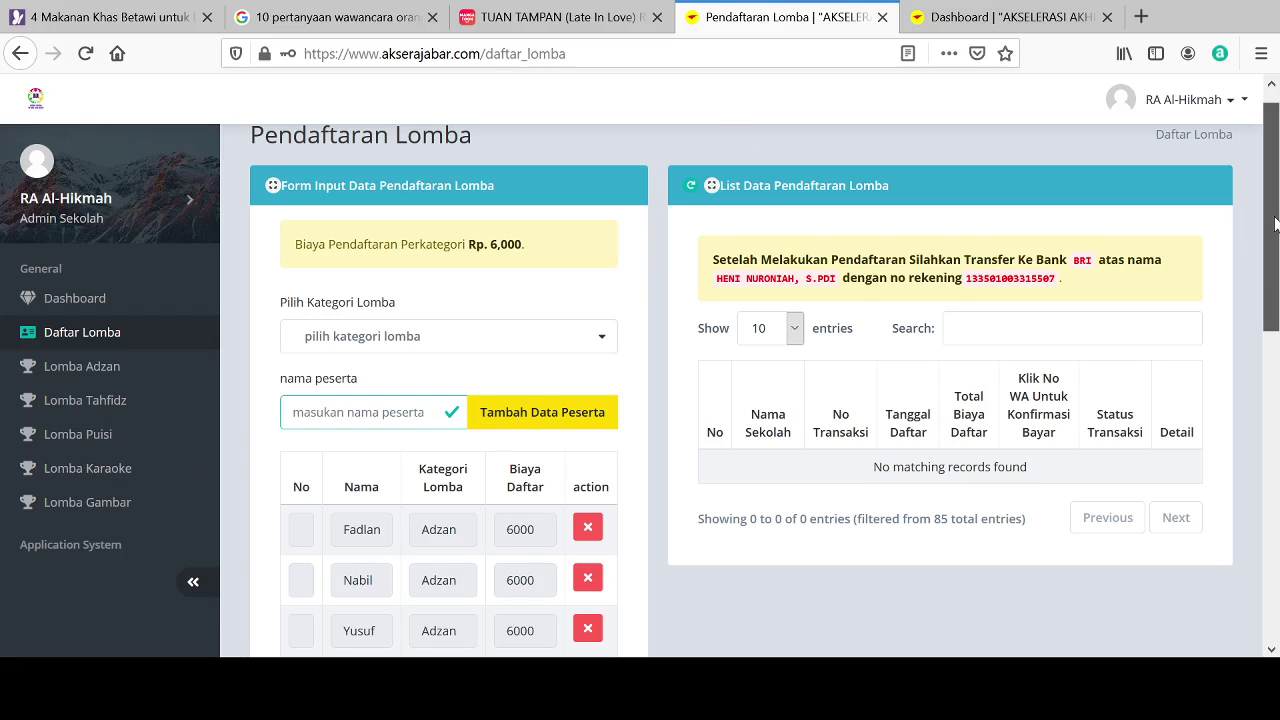
Step: Add a new participant by name under the Tahfidz category
drag(1273, 225, 1277, 252)
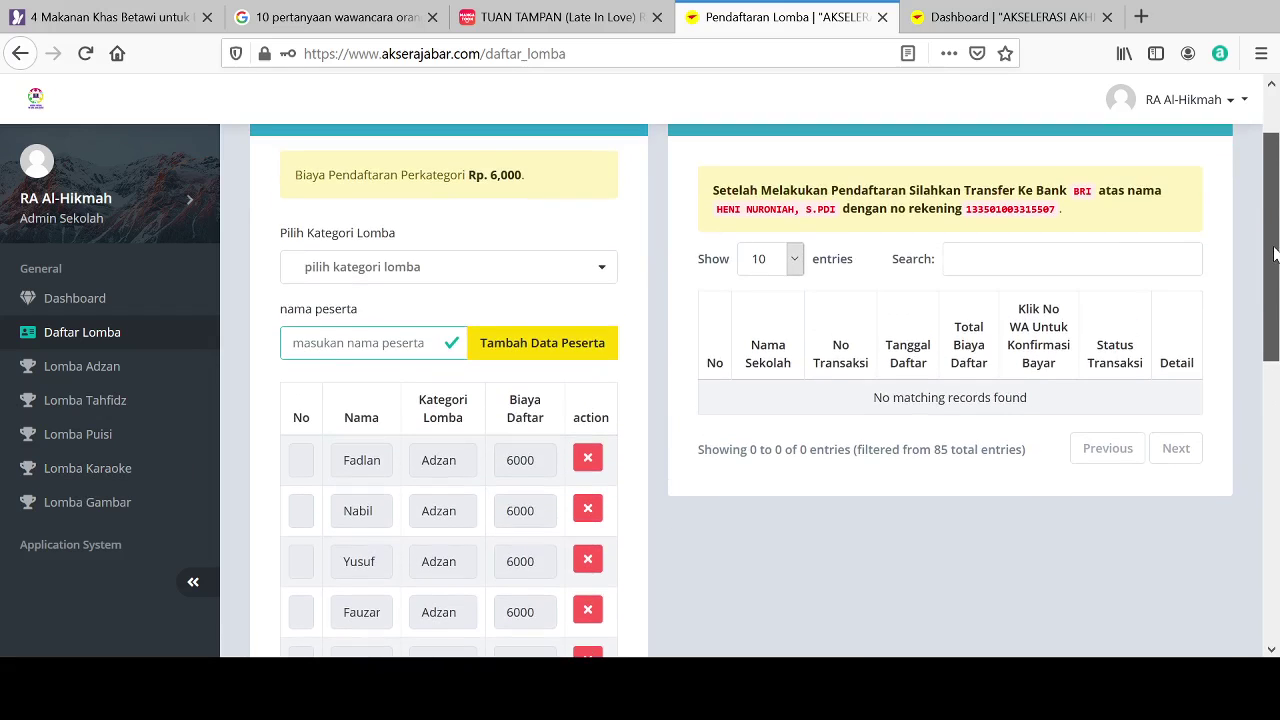
click(454, 278)
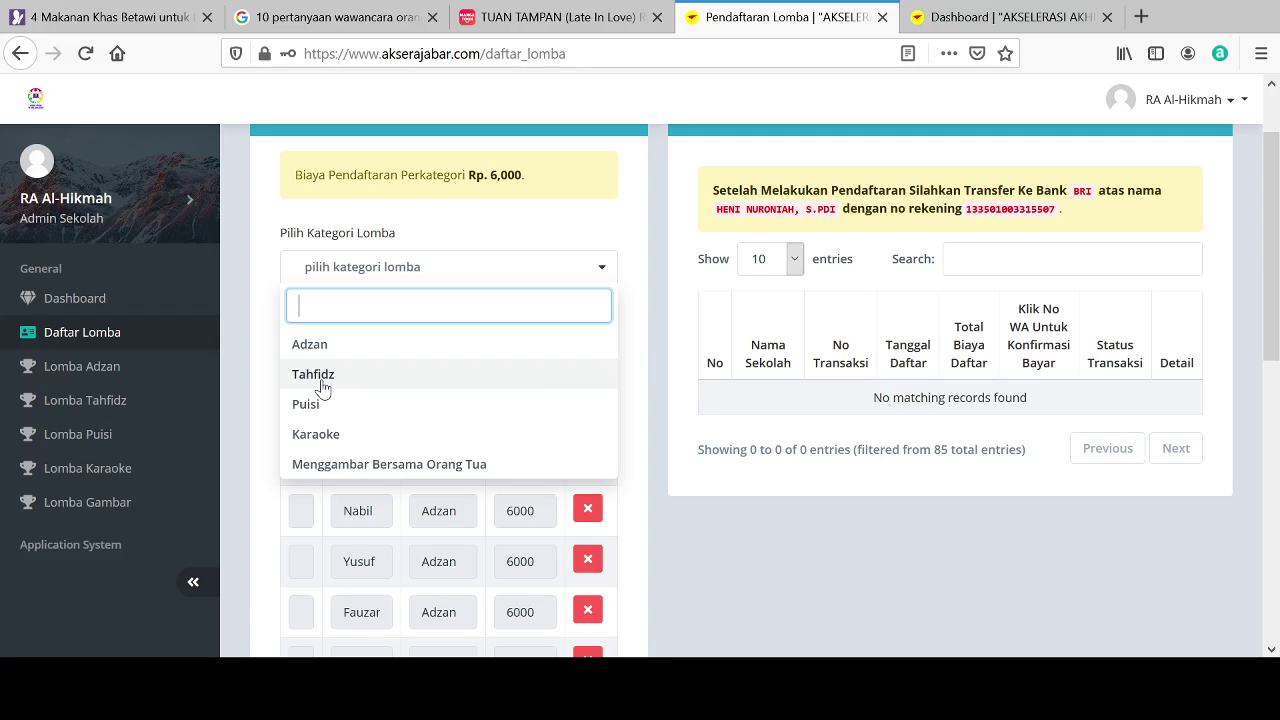
click(321, 382)
click(374, 342)
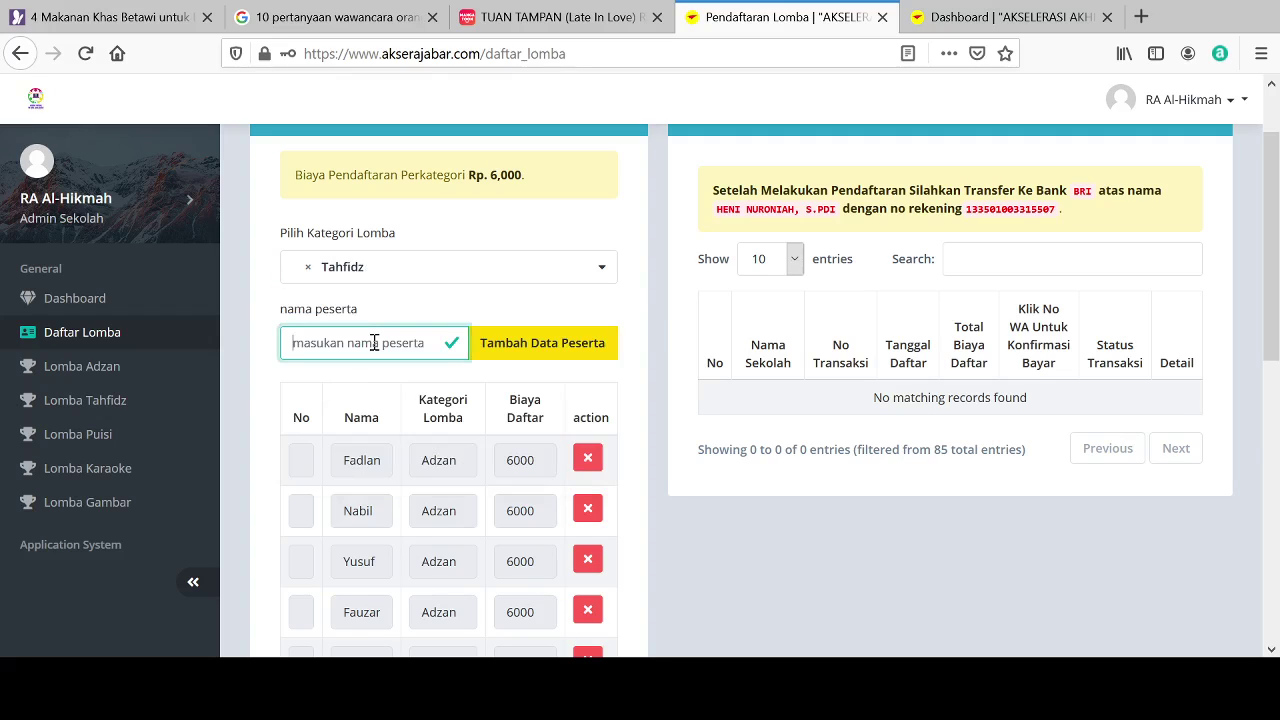
text(Ajeng)
click(514, 361)
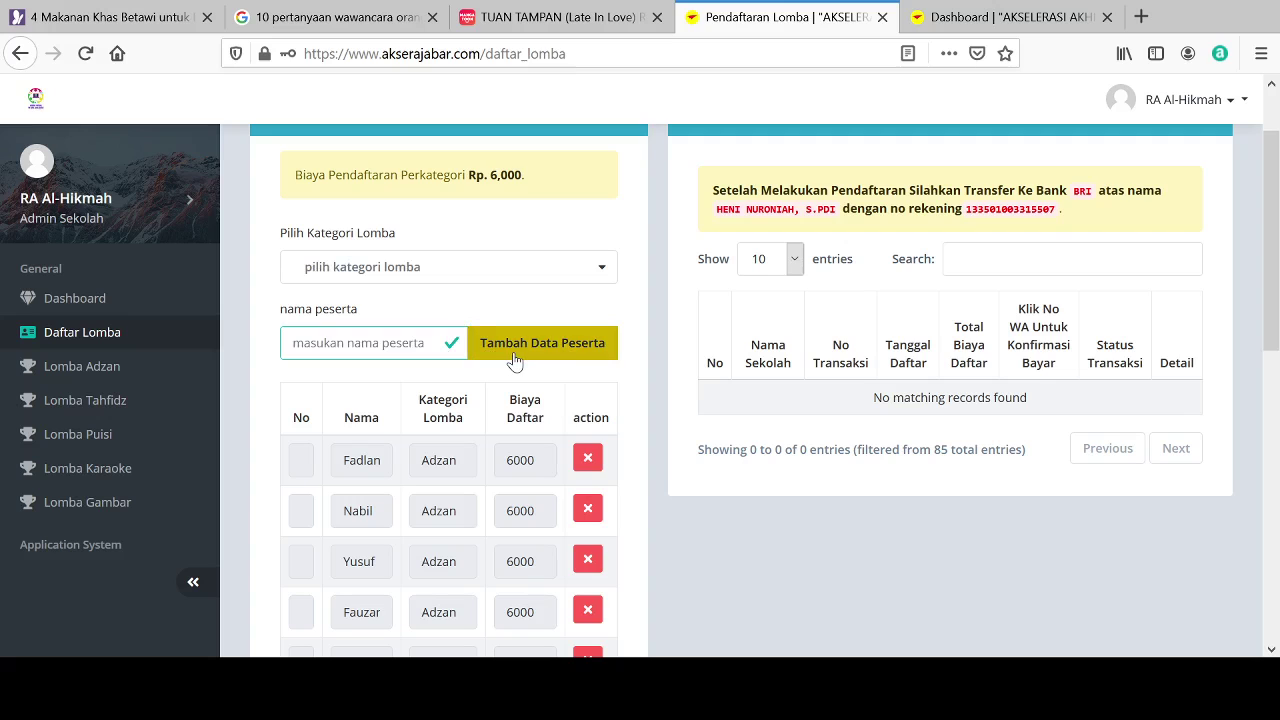
Step: Delete one existing Tahfidz entry from the participant list
drag(1272, 318, 1277, 568)
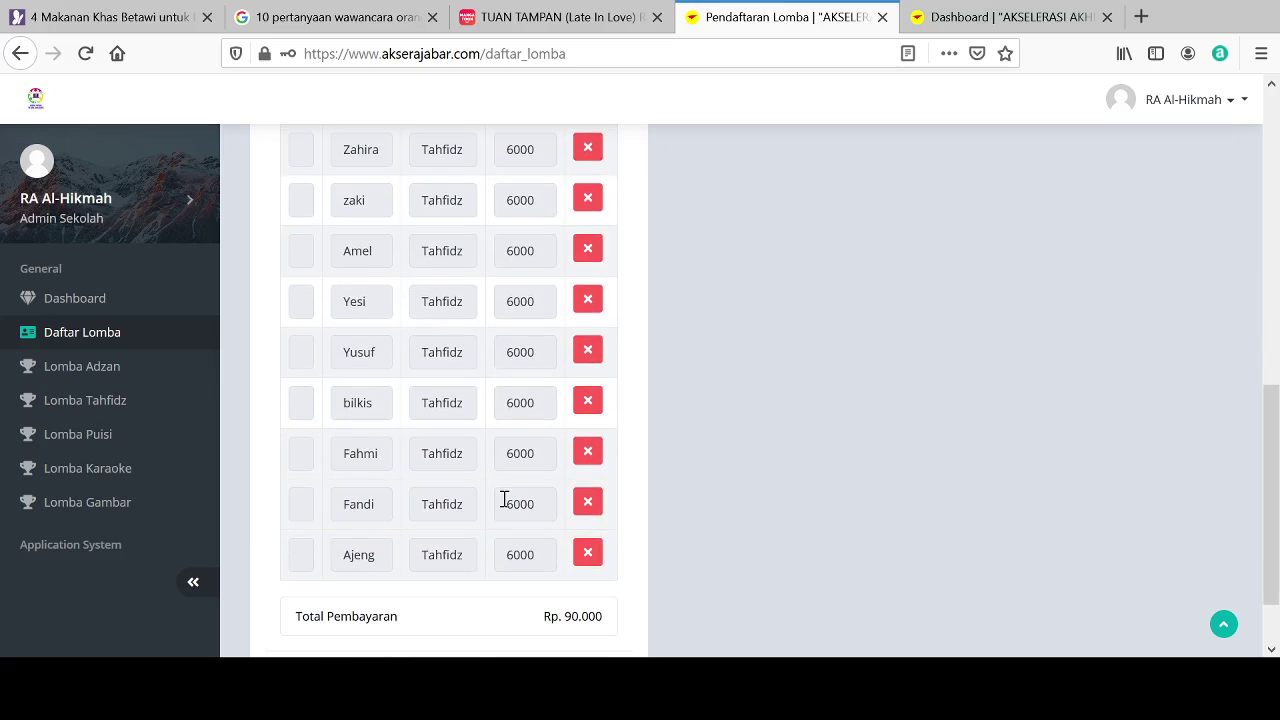
click(589, 402)
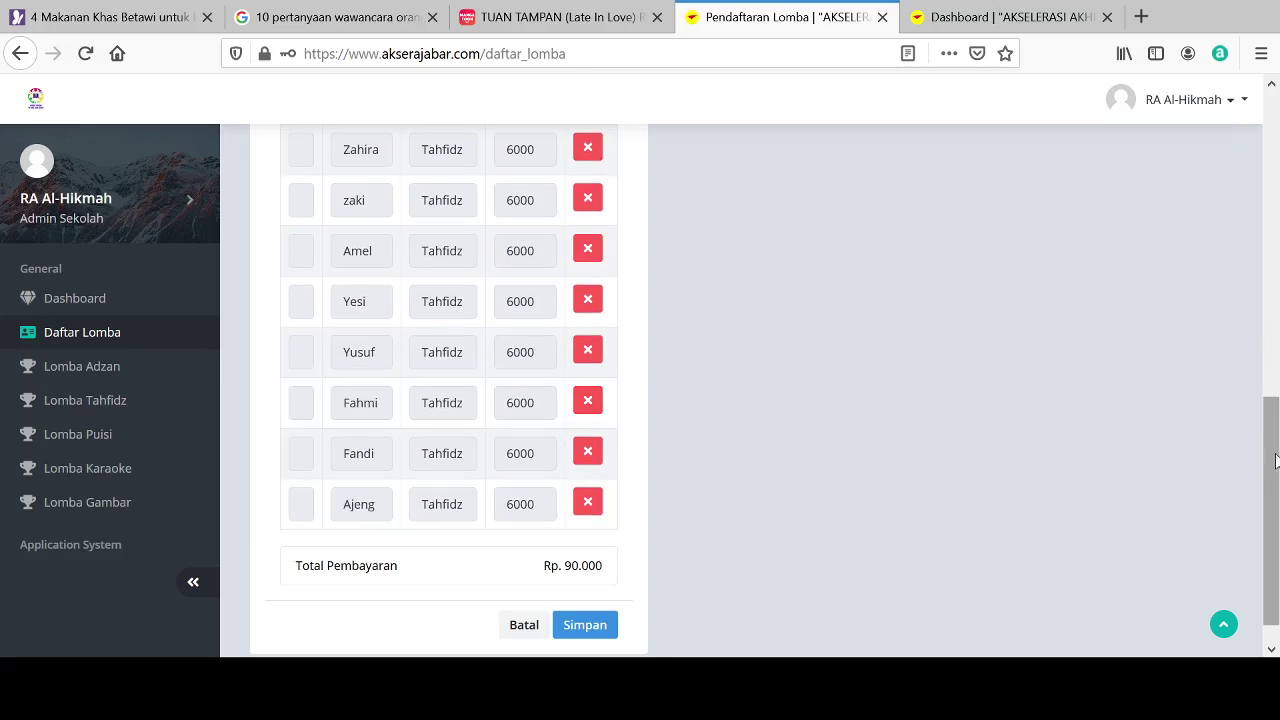
drag(1271, 448, 1252, 252)
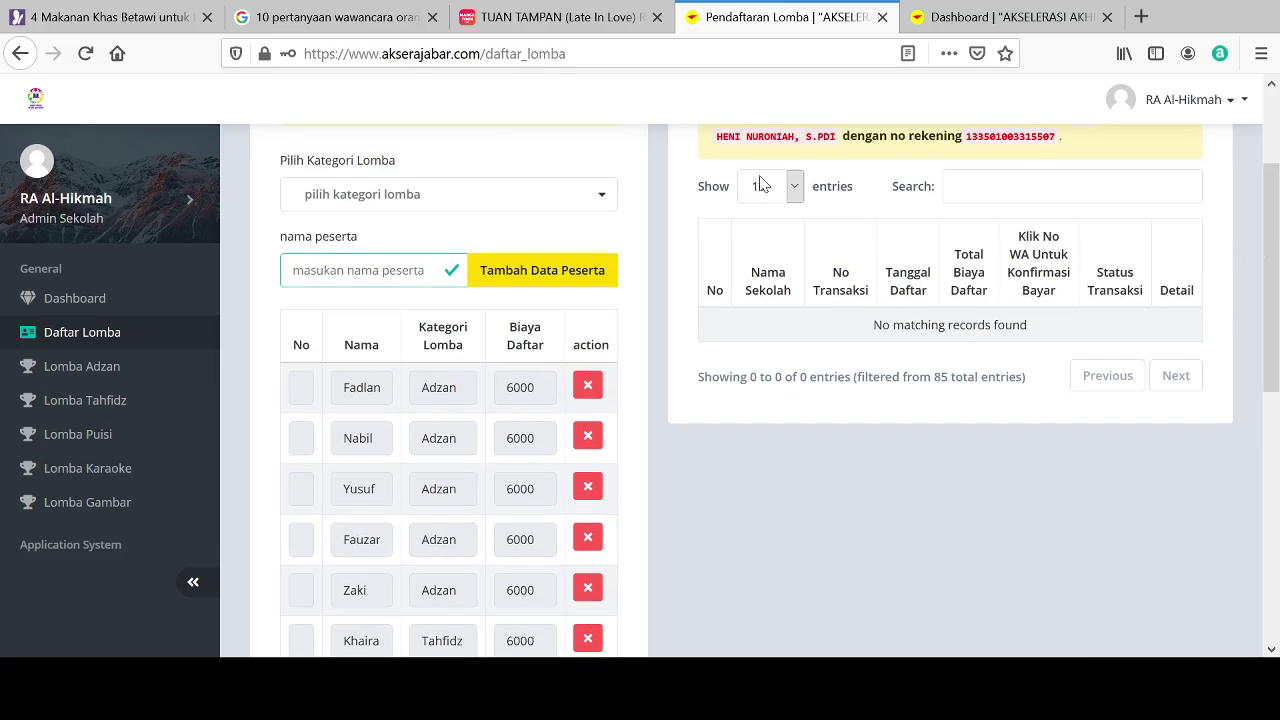
Step: Add a participant under the Puisi category, correcting a mistyped name before submitting
click(401, 200)
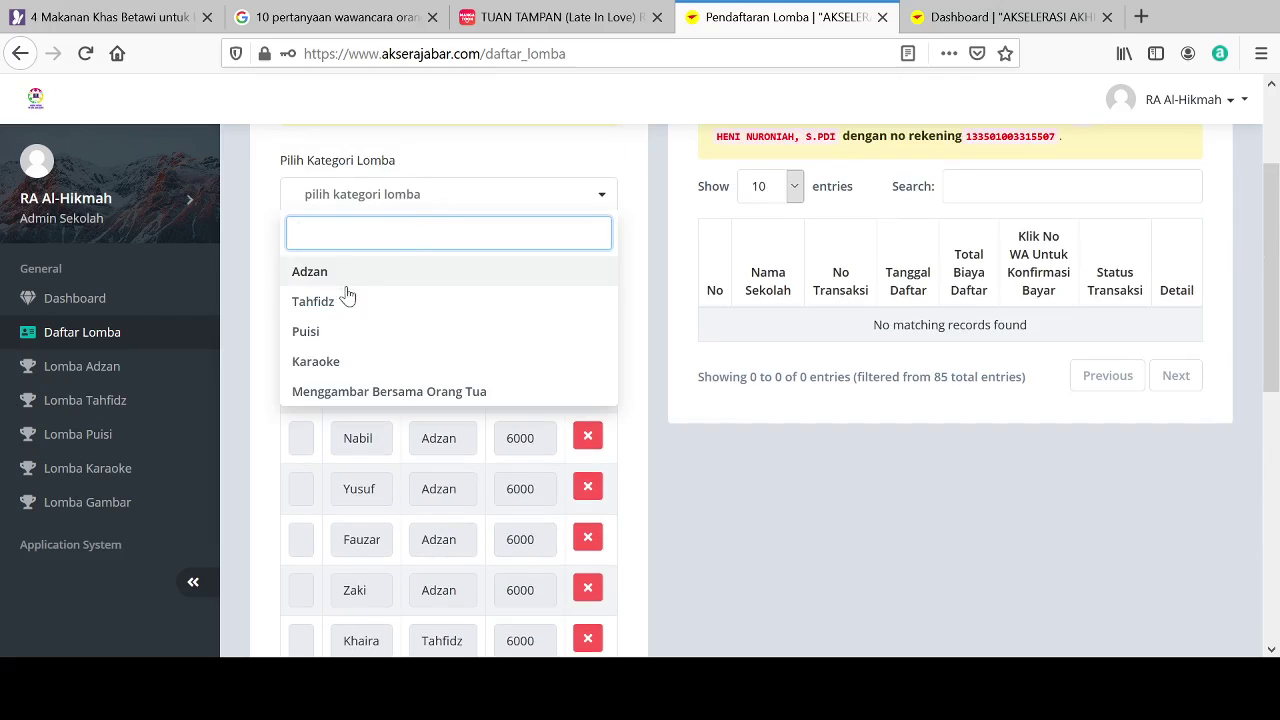
click(318, 340)
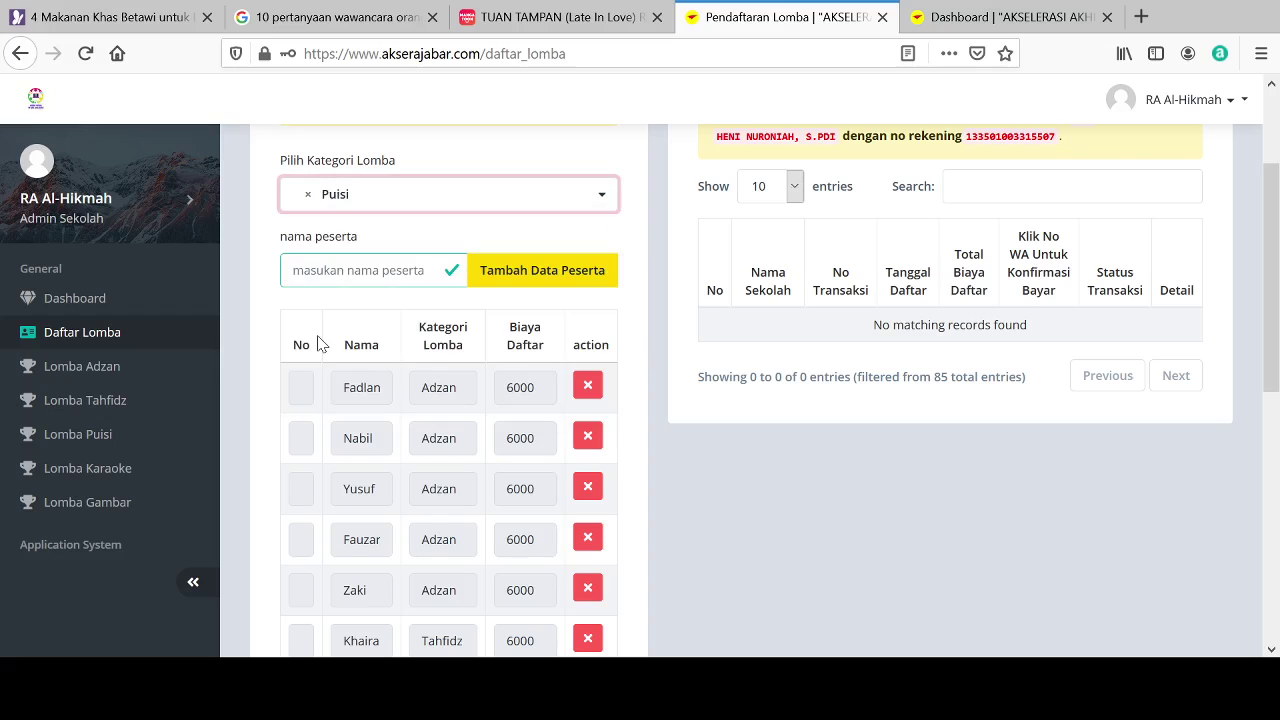
click(410, 273)
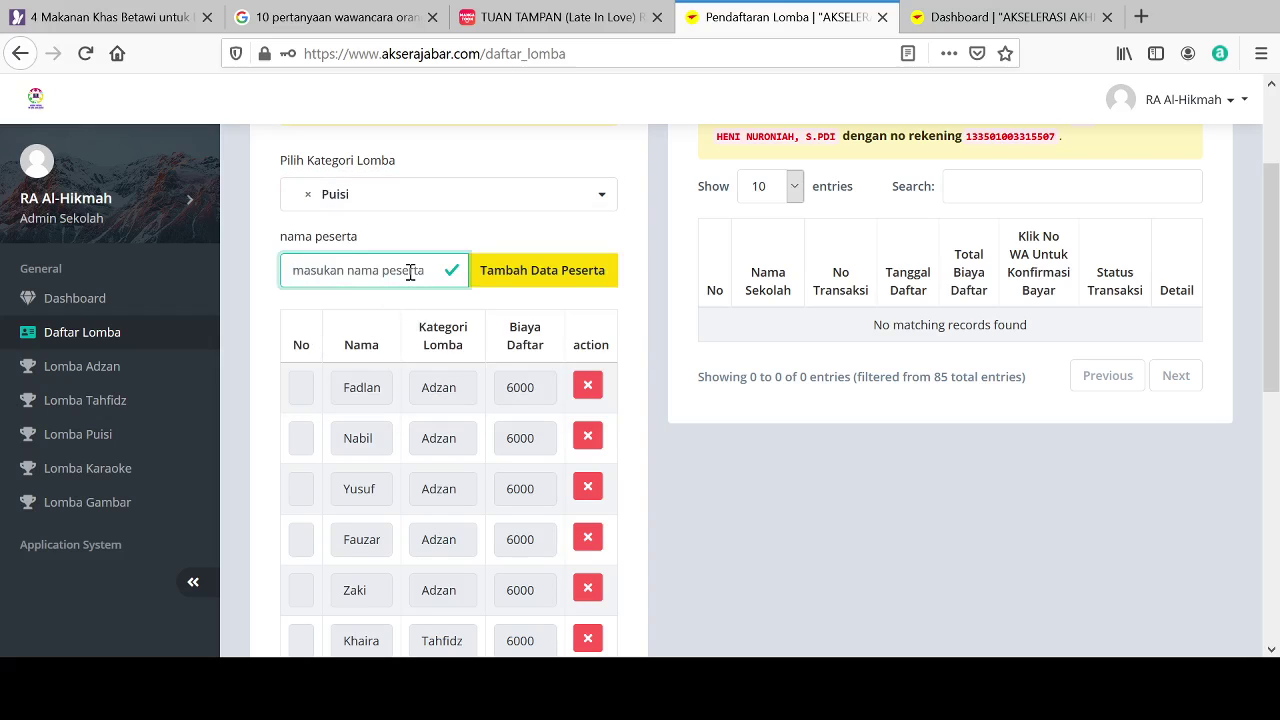
text(fah)
key(BackSpace)
key(BackSpace)
key(BackSpace)
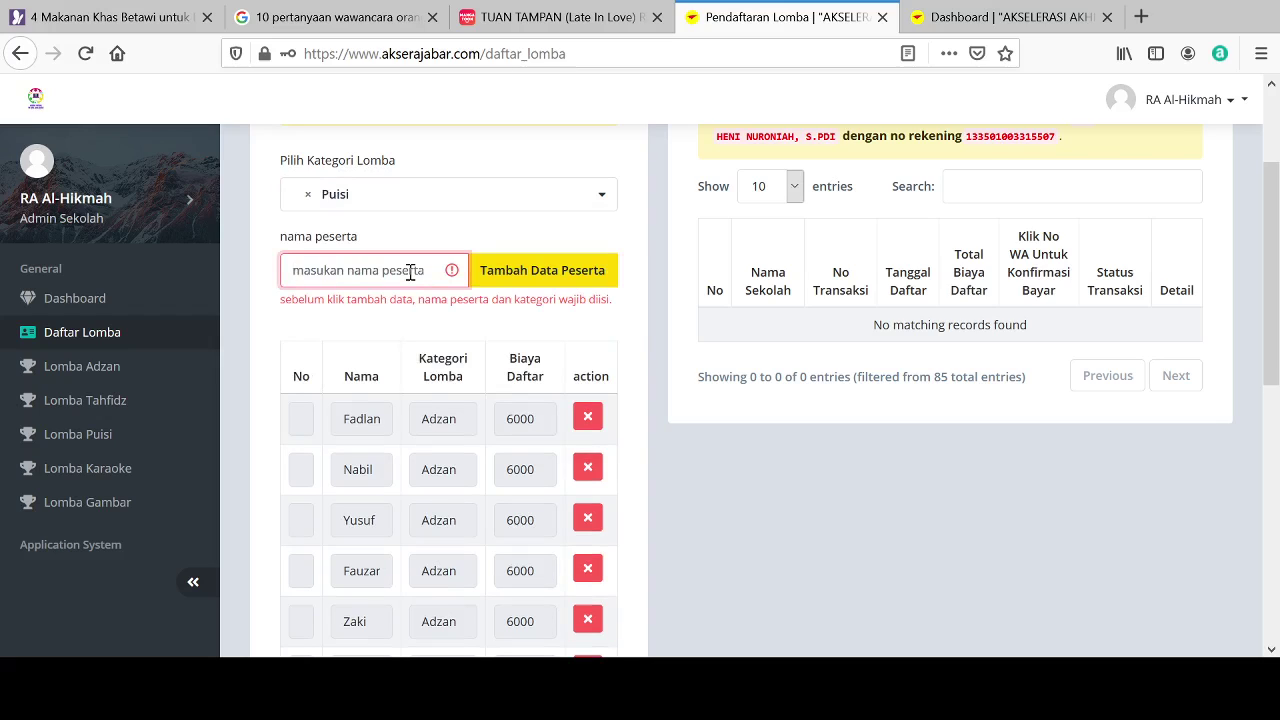
text(Fahmi)
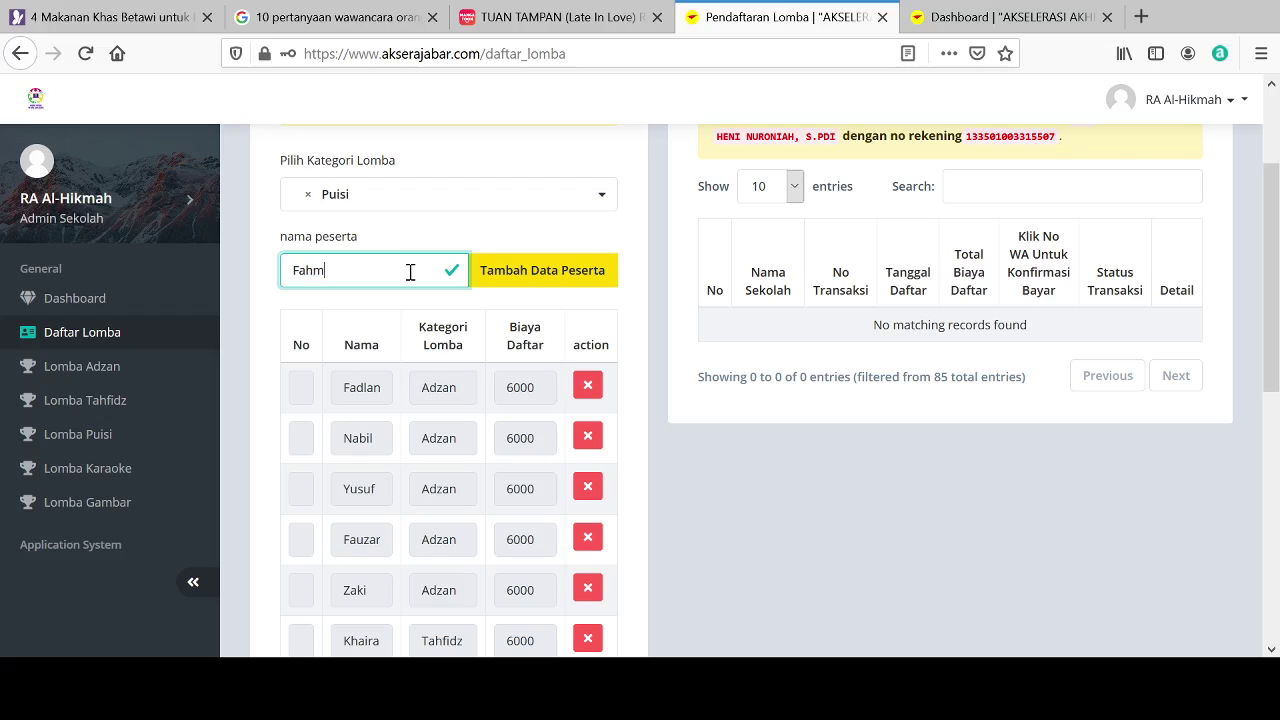
click(519, 275)
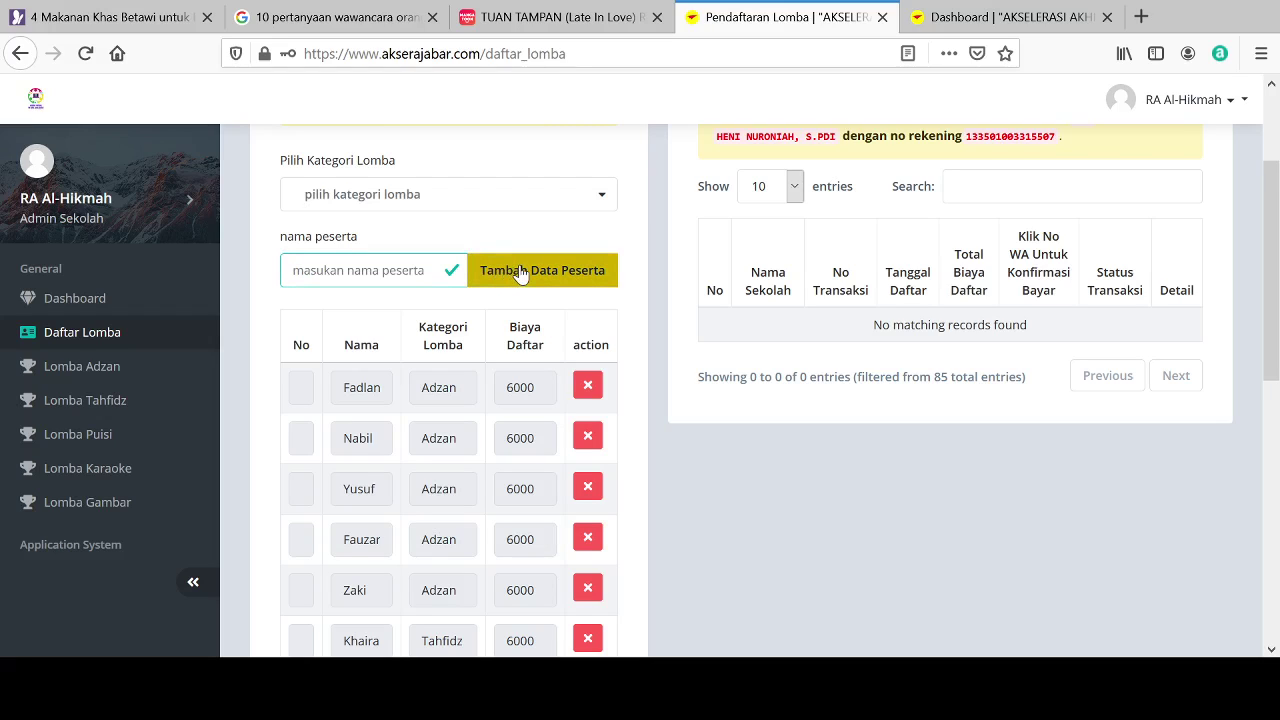
click(466, 196)
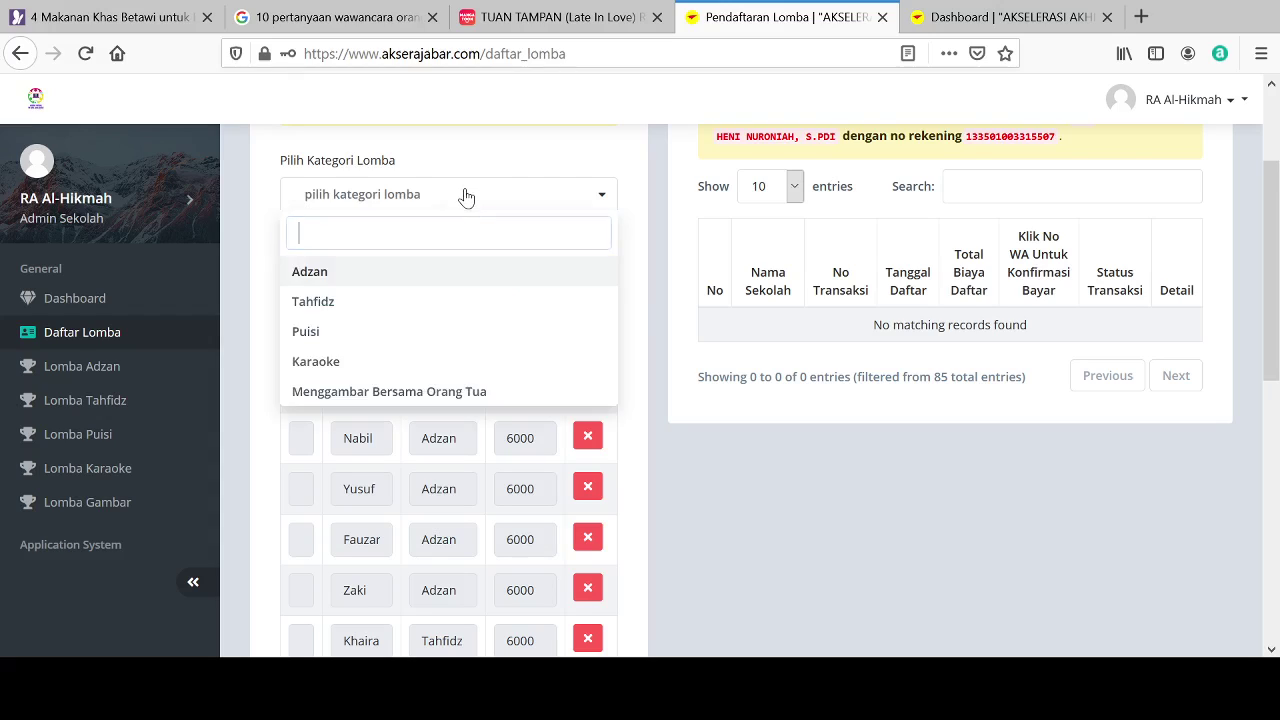
Step: Add the first two Karaoke participants by name
click(329, 362)
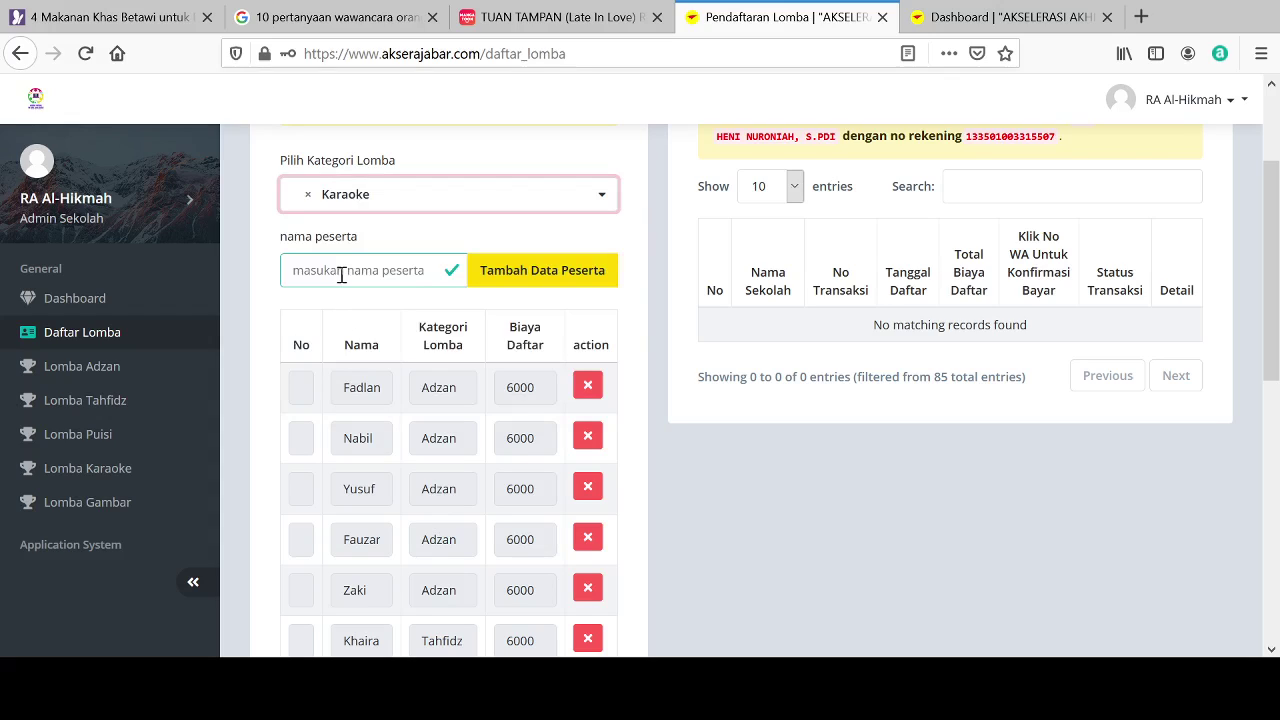
click(341, 275)
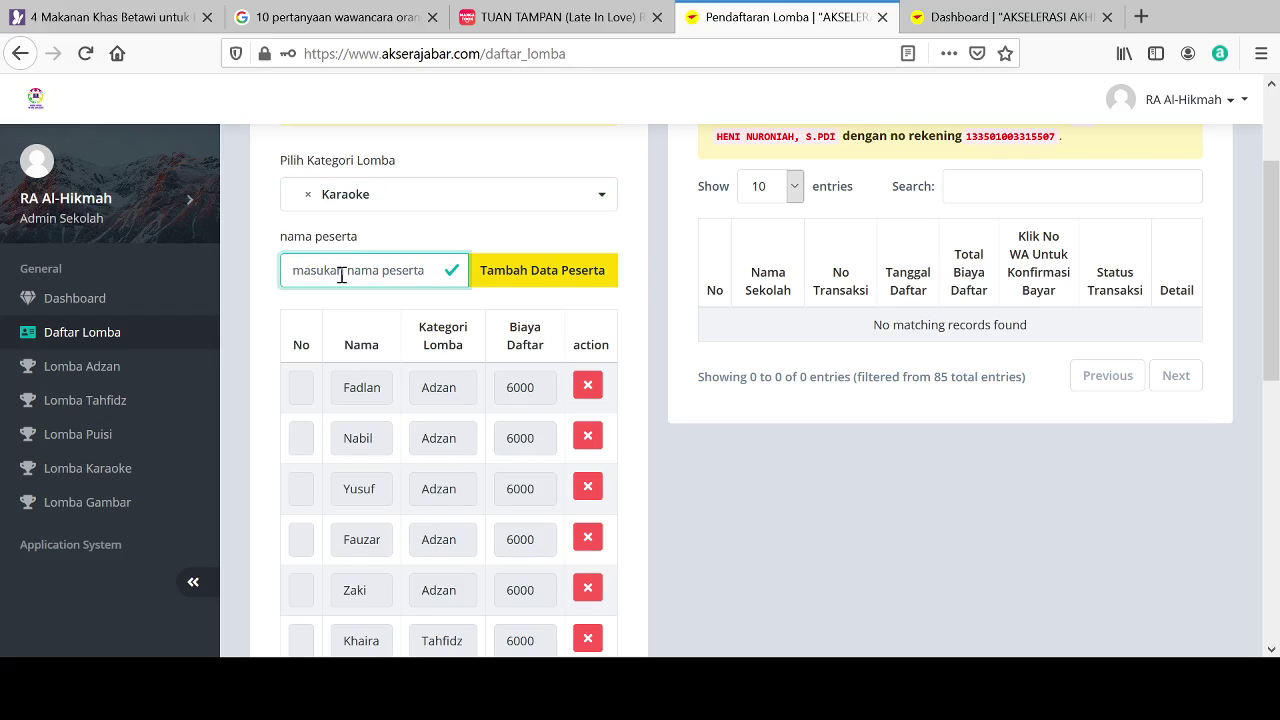
text(Jahira)
click(545, 290)
click(488, 208)
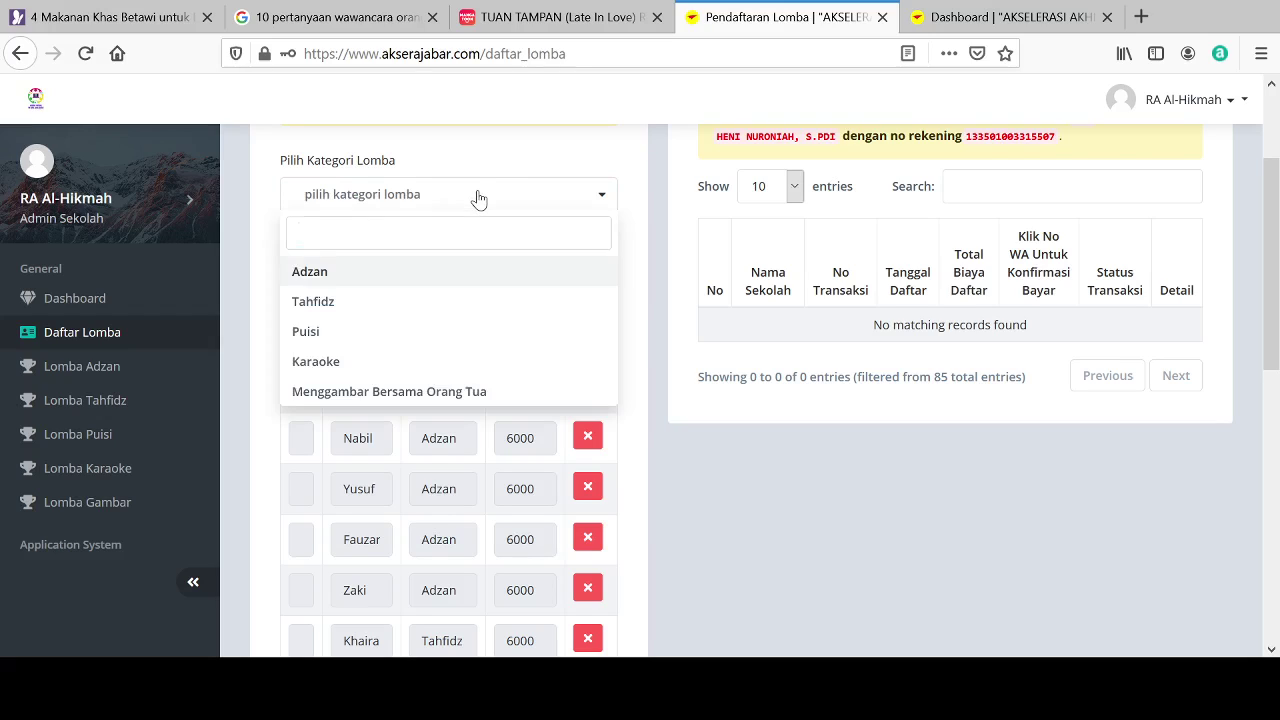
click(316, 366)
click(341, 272)
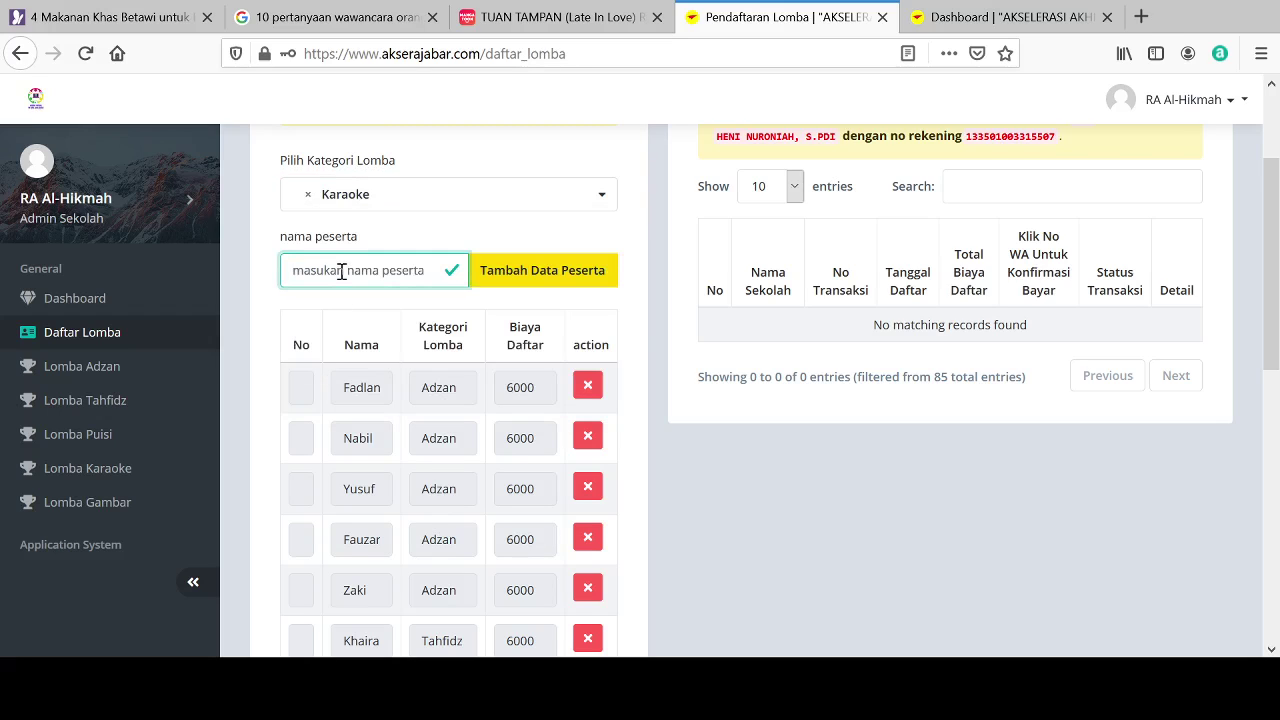
text(Laila)
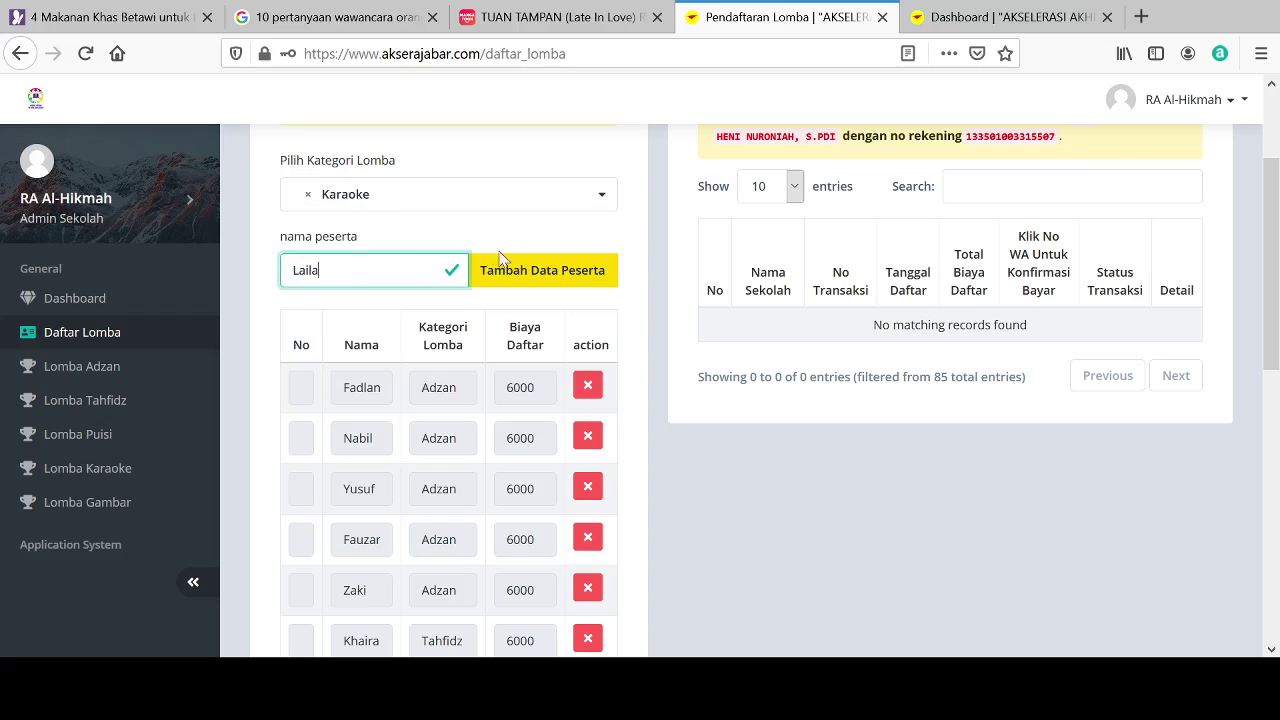
click(520, 280)
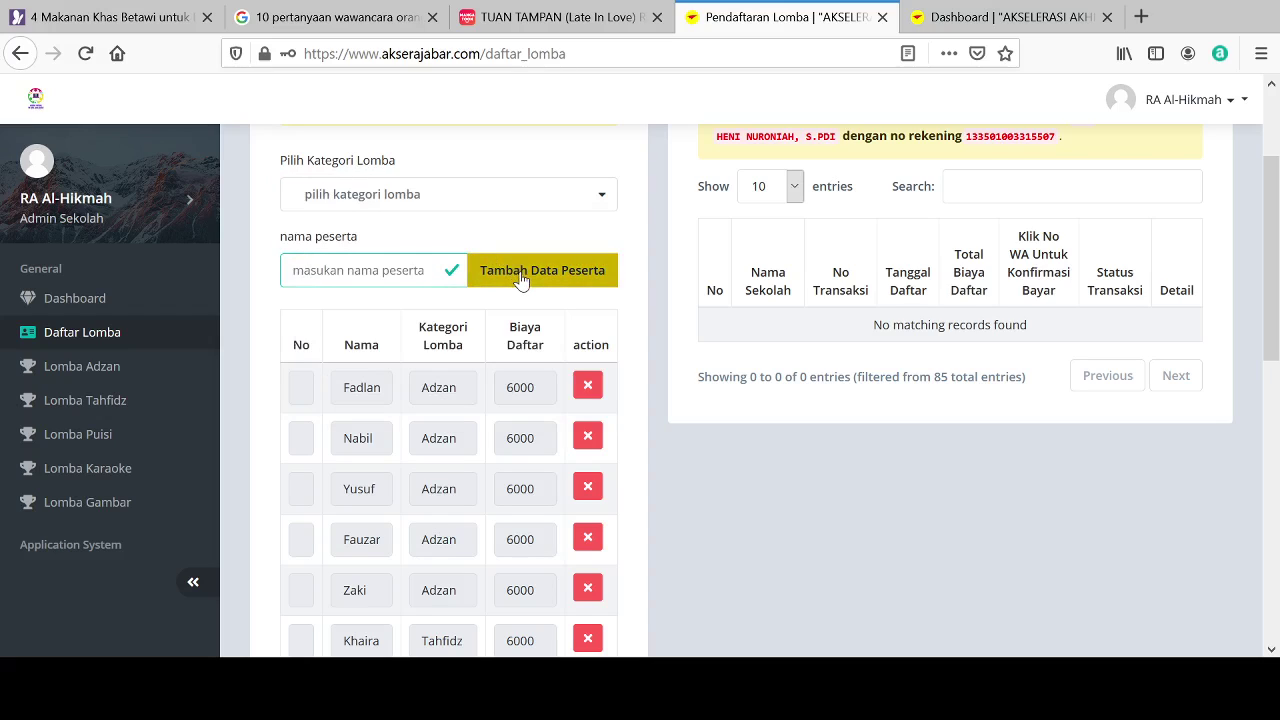
Step: Add the third and fourth Karaoke participants by name
click(432, 201)
click(326, 362)
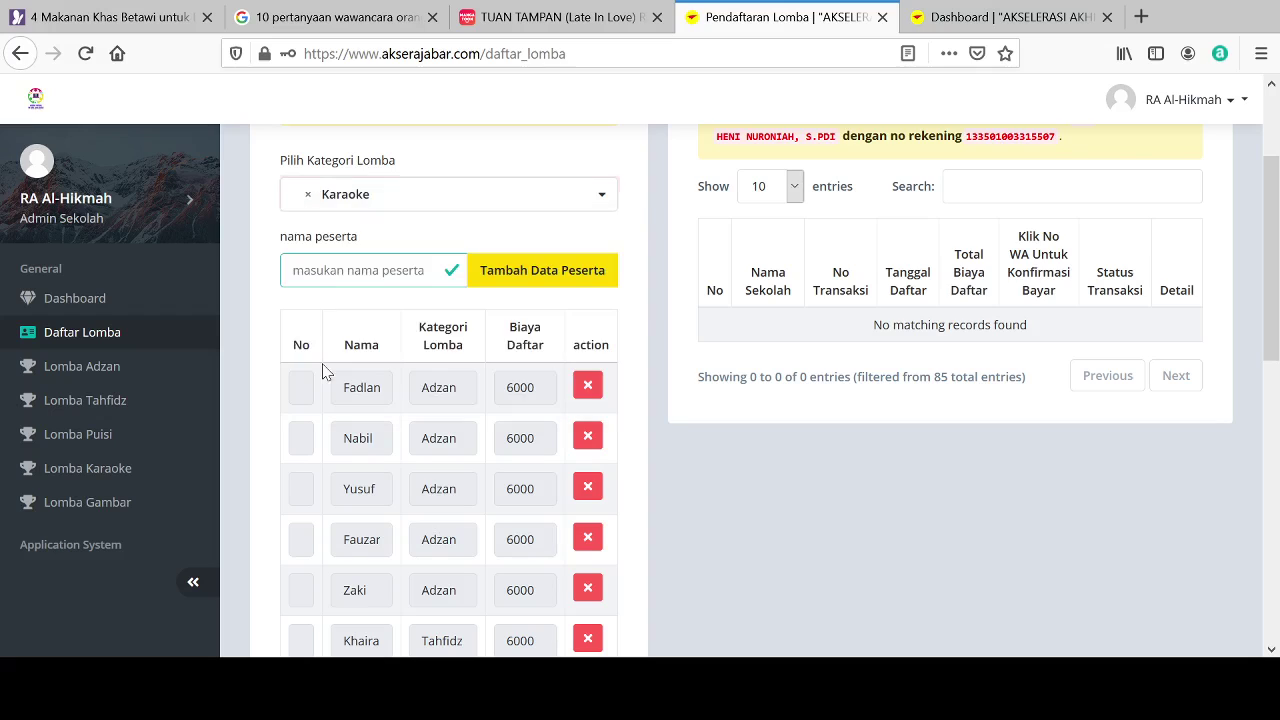
click(323, 272)
text(R)
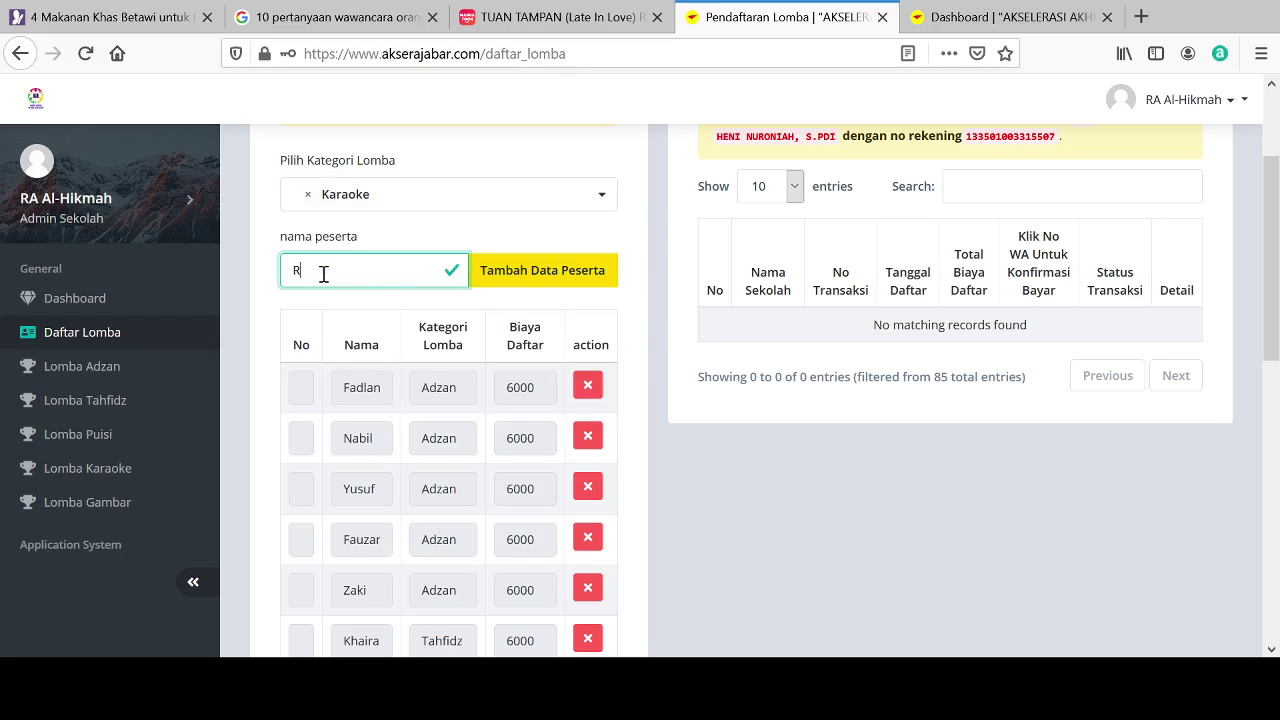
text(afaza)
click(540, 286)
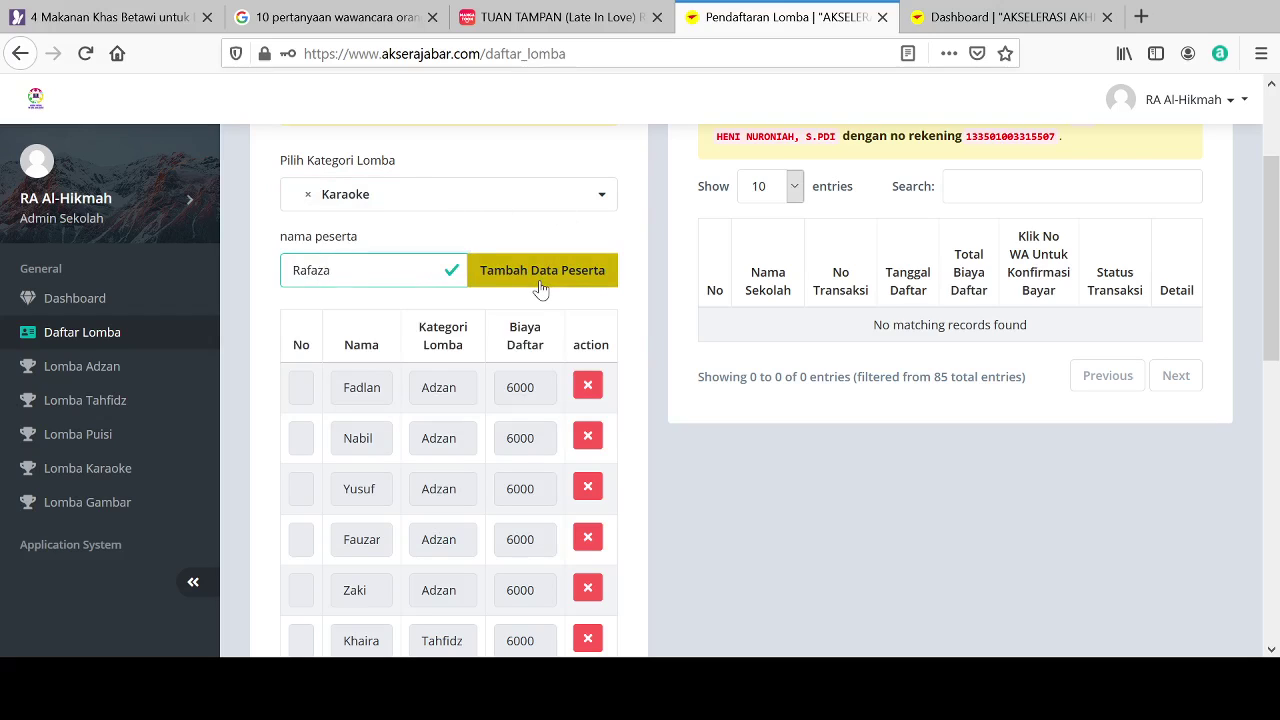
click(476, 203)
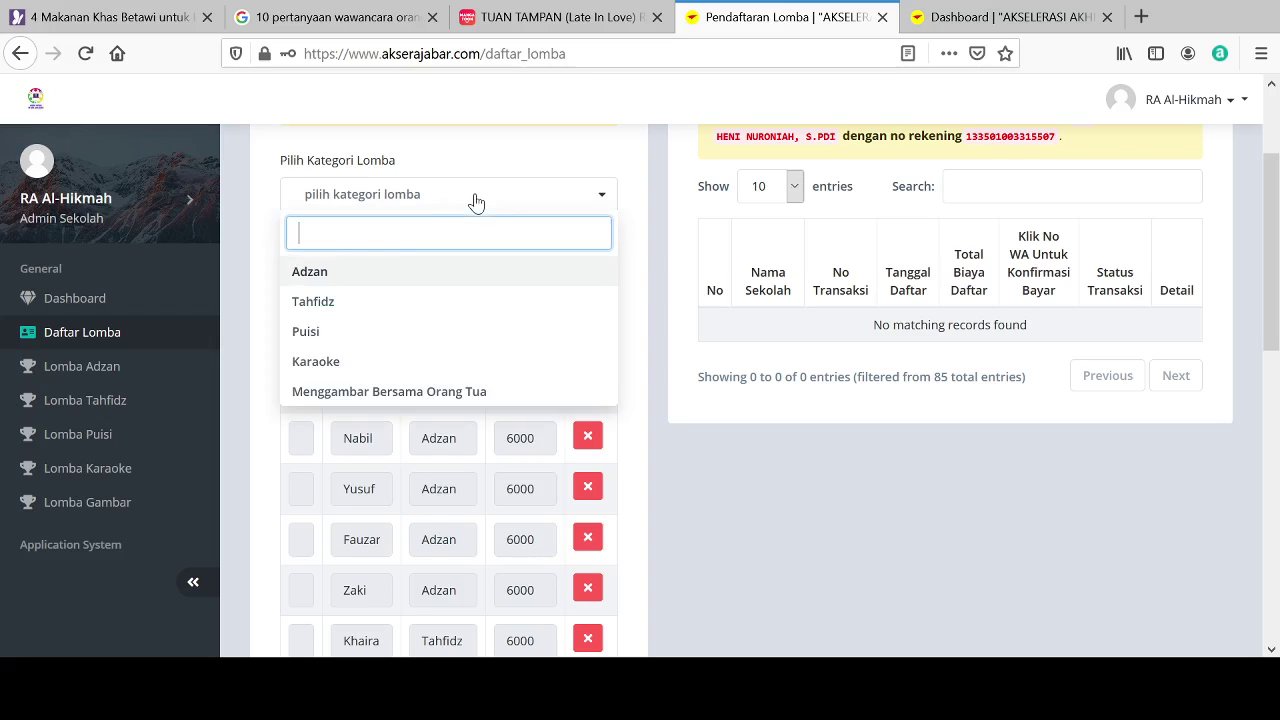
click(320, 366)
click(333, 279)
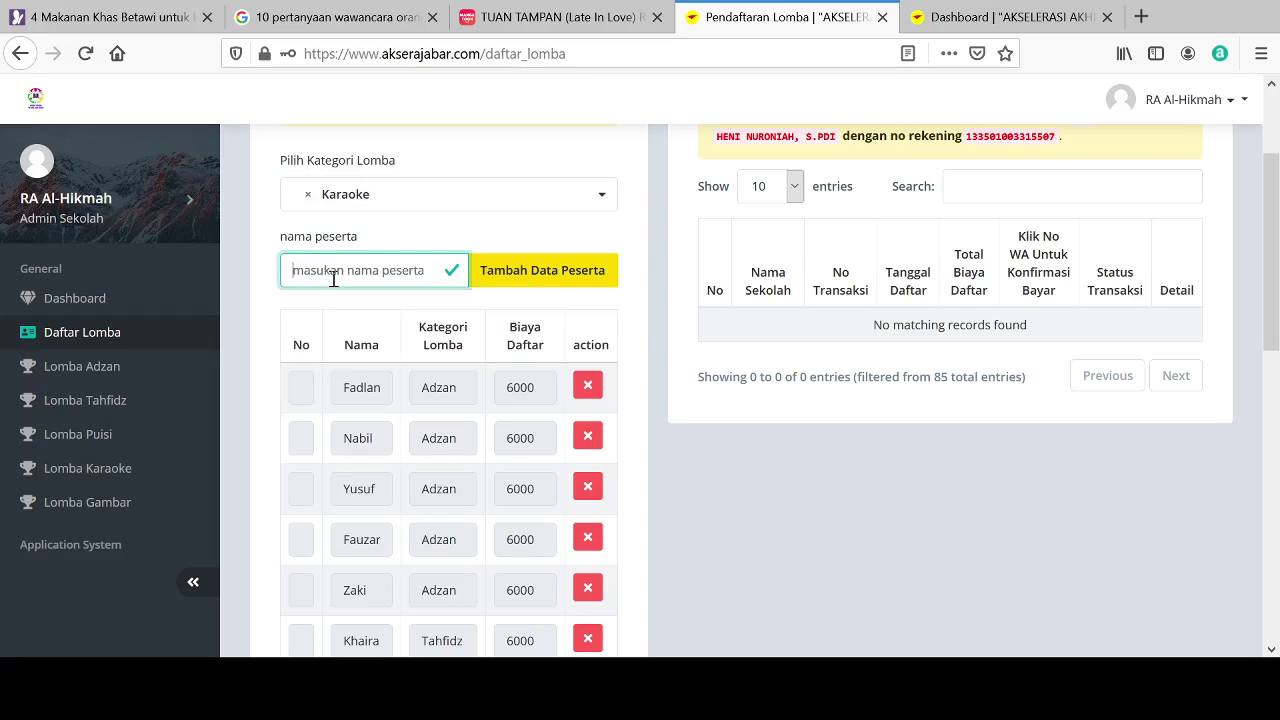
text(Yesi)
click(490, 275)
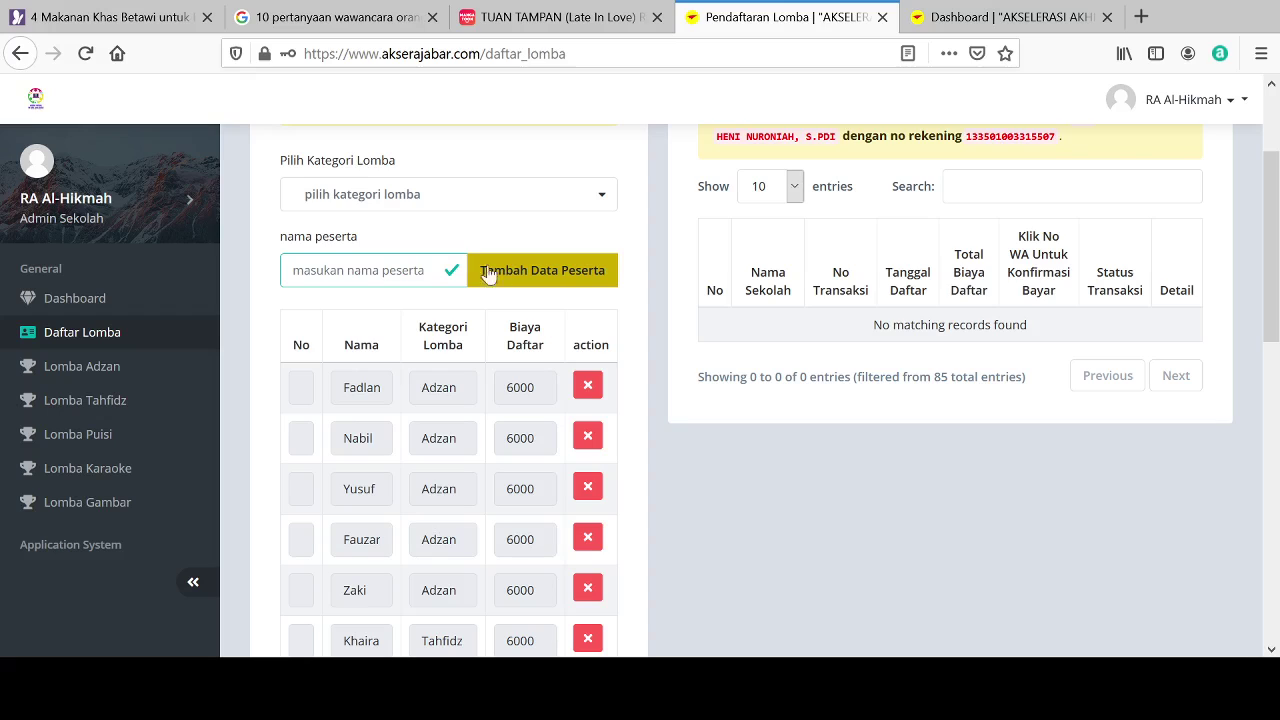
Step: Add the fifth and sixth Karaoke participants by name
click(447, 203)
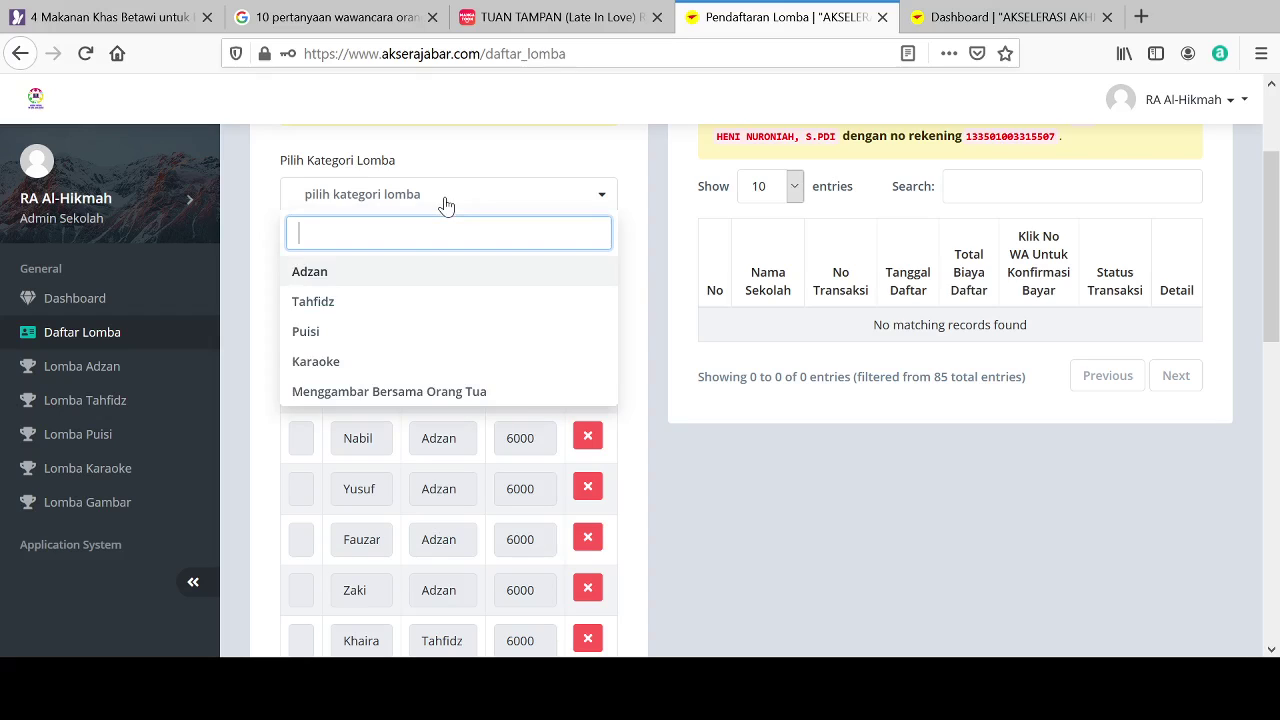
click(329, 365)
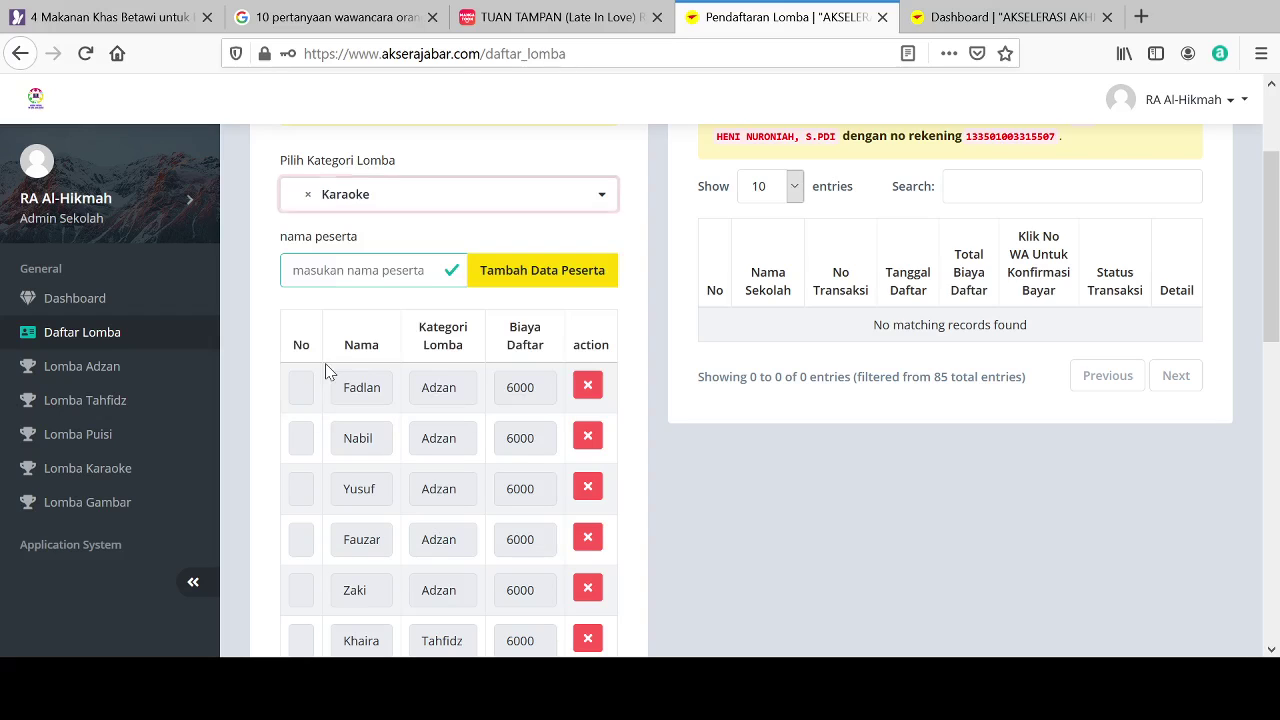
click(329, 272)
text(Fadlan)
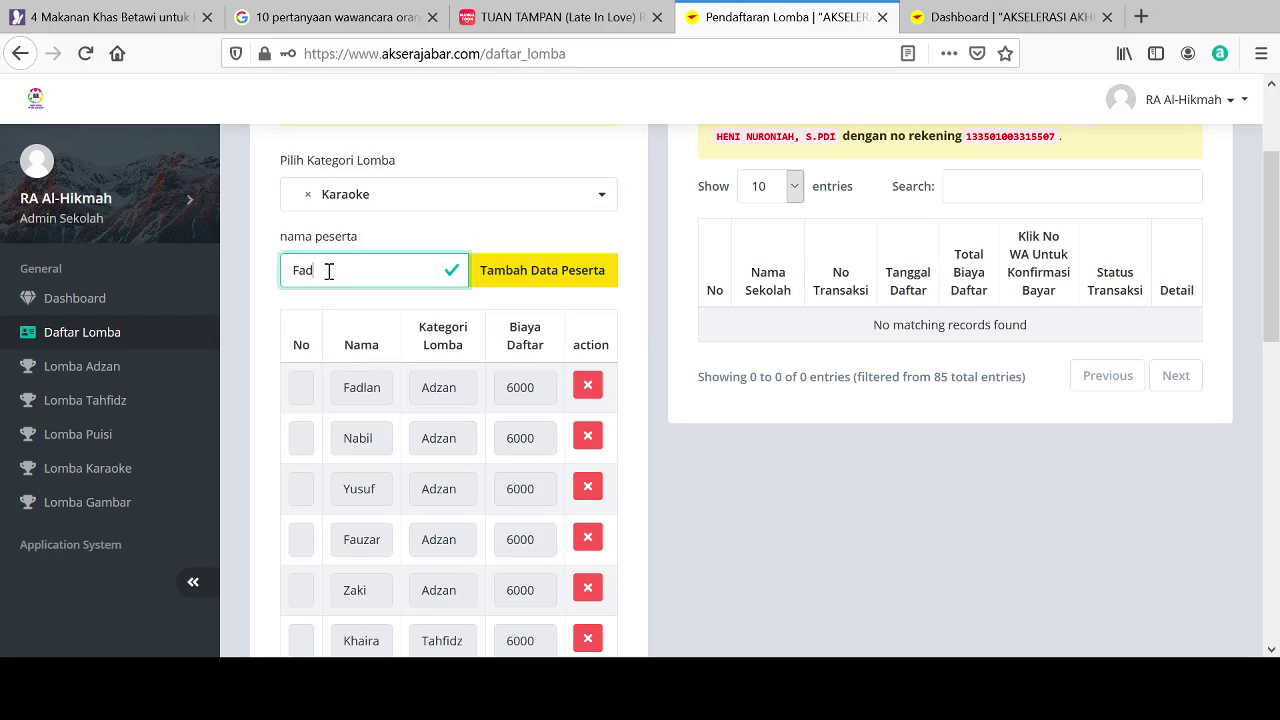
click(517, 281)
click(463, 196)
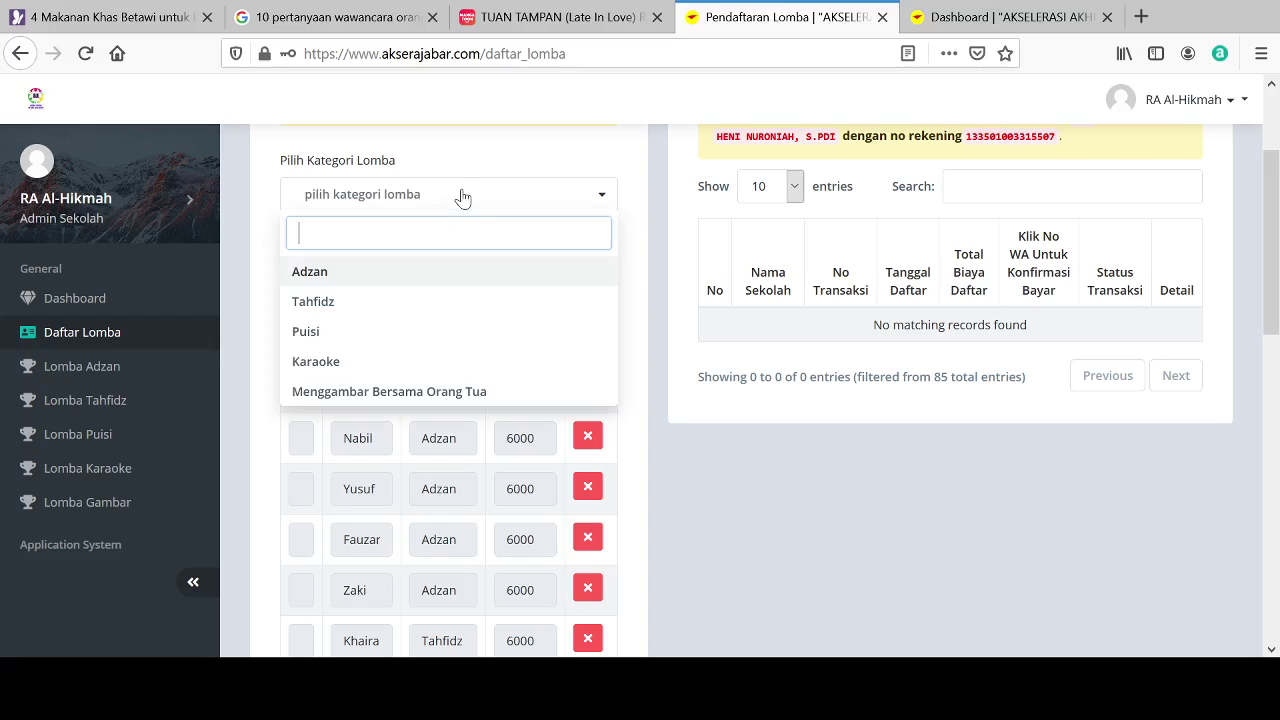
click(314, 370)
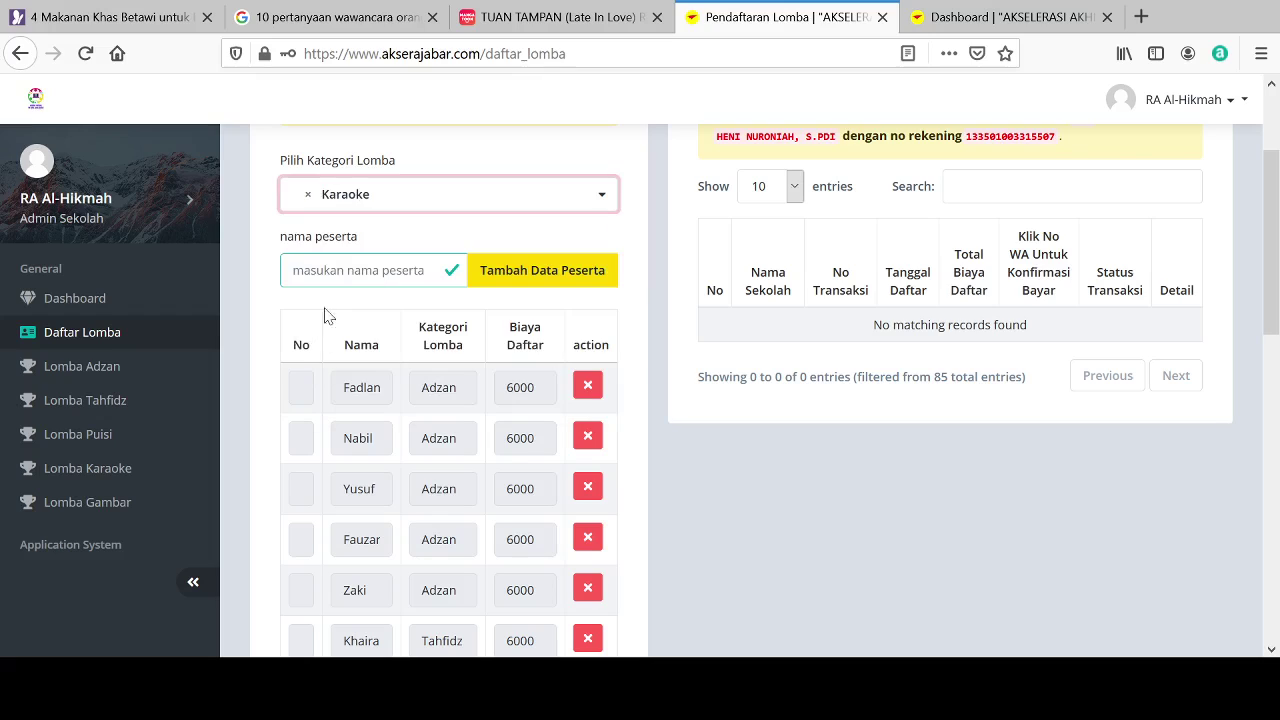
click(339, 268)
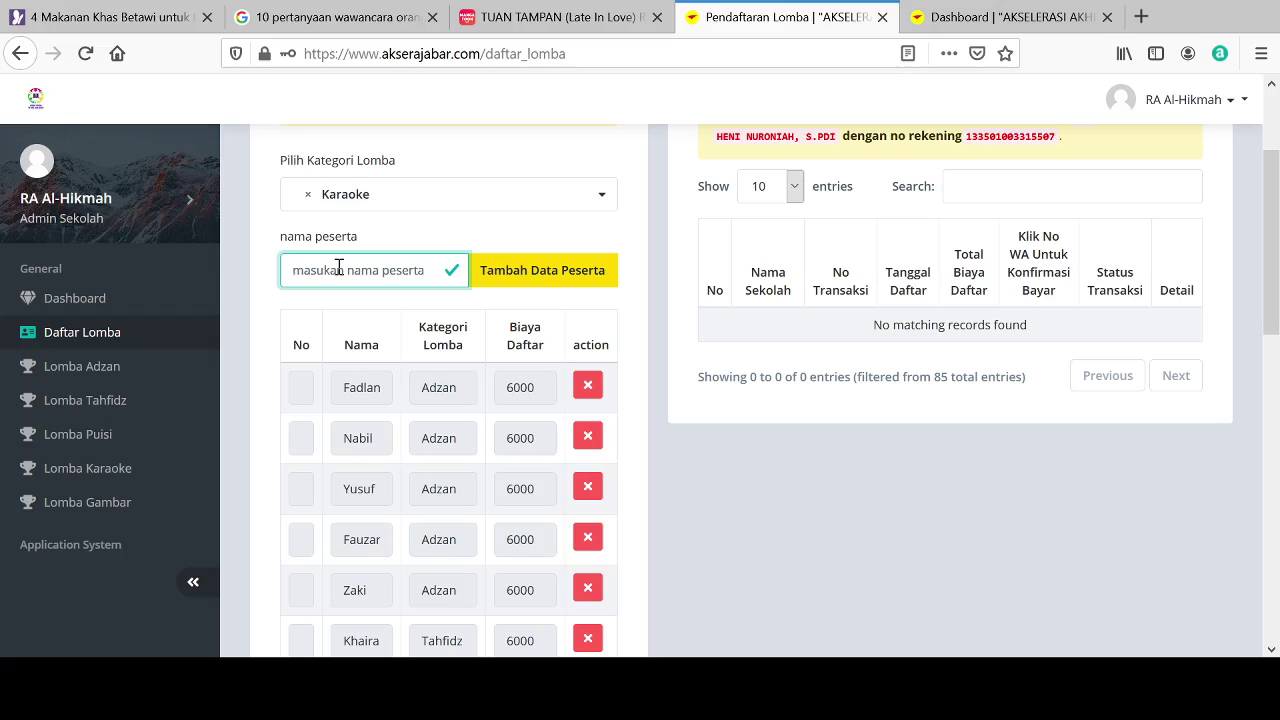
text(zahwa)
click(517, 273)
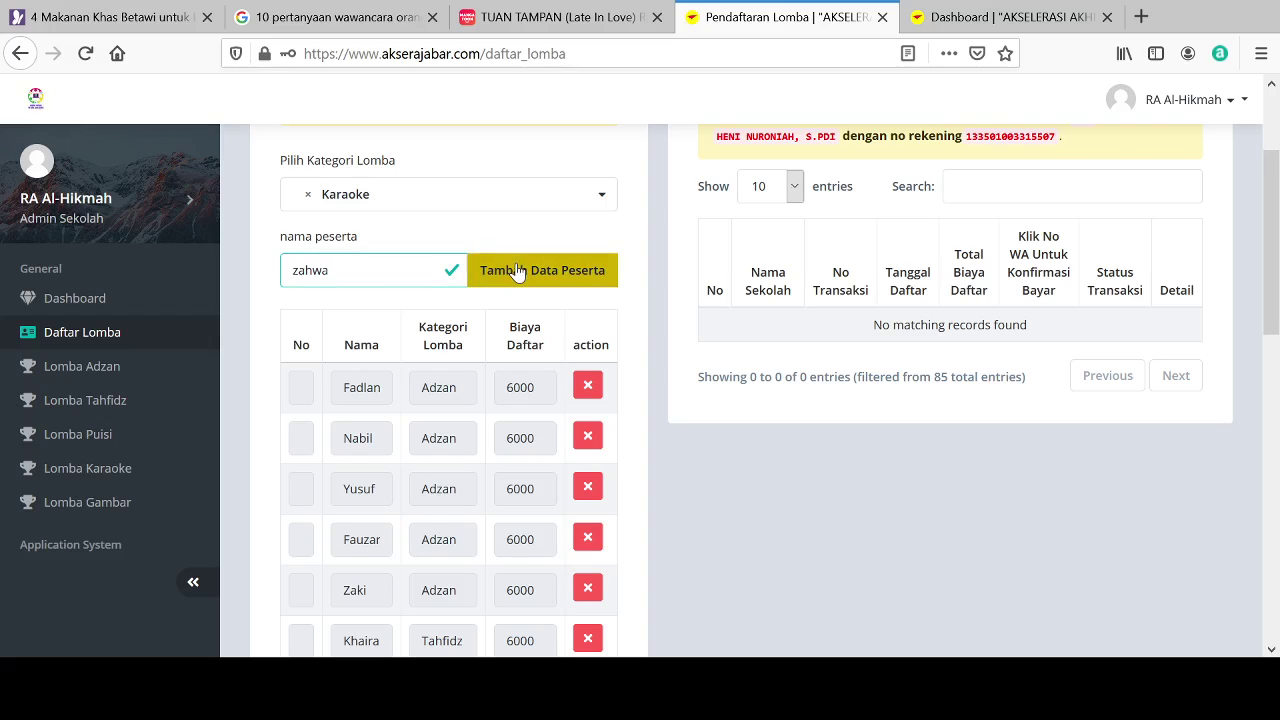
Step: Add the seventh and eighth Karaoke participants by name
click(461, 200)
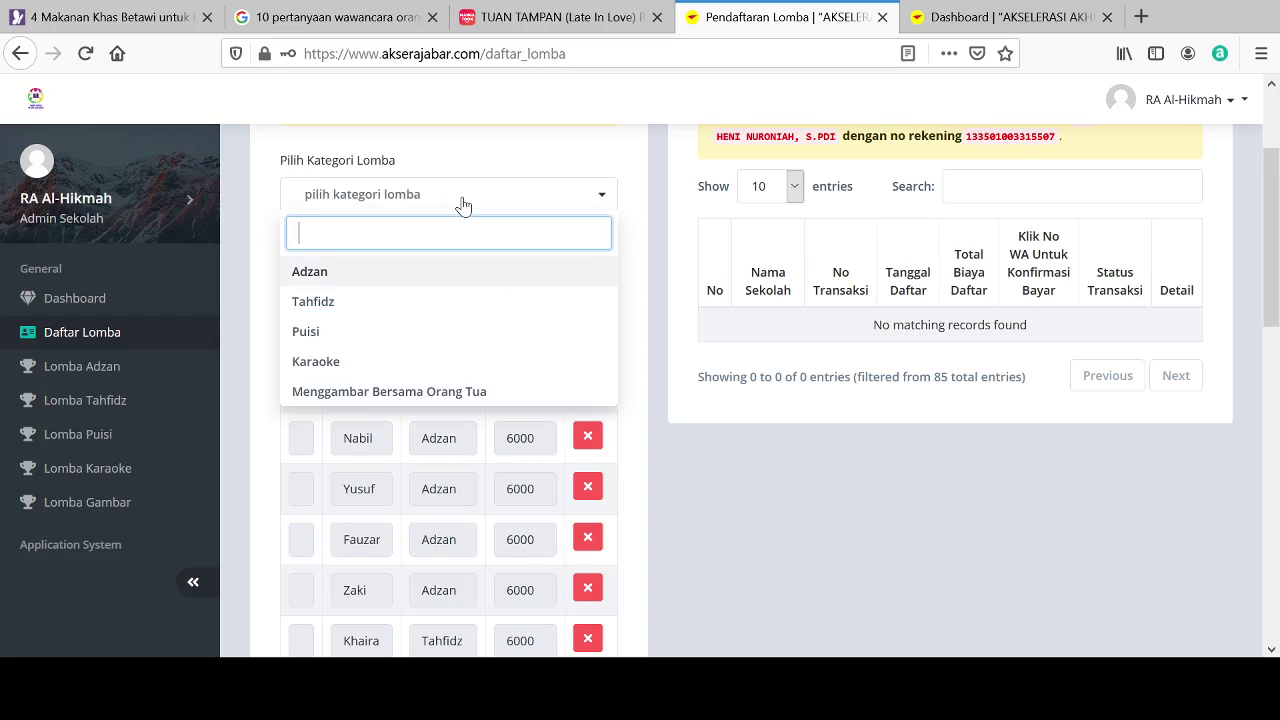
click(316, 364)
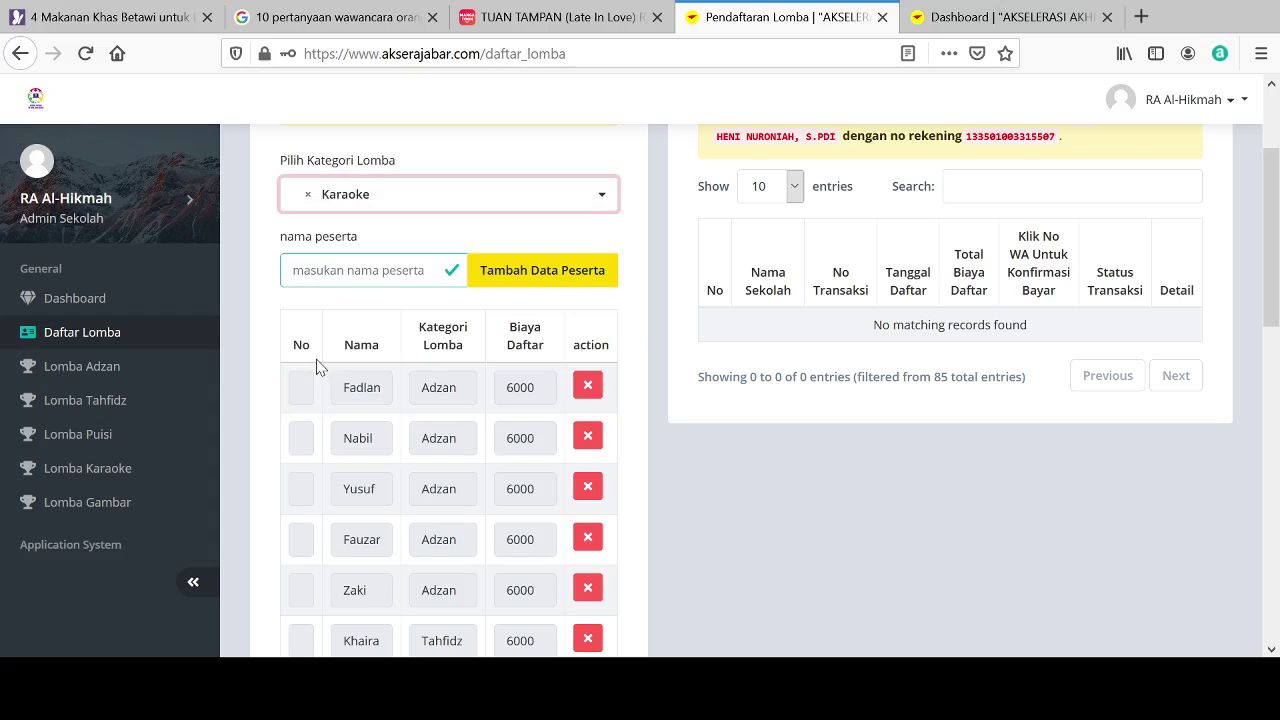
click(311, 273)
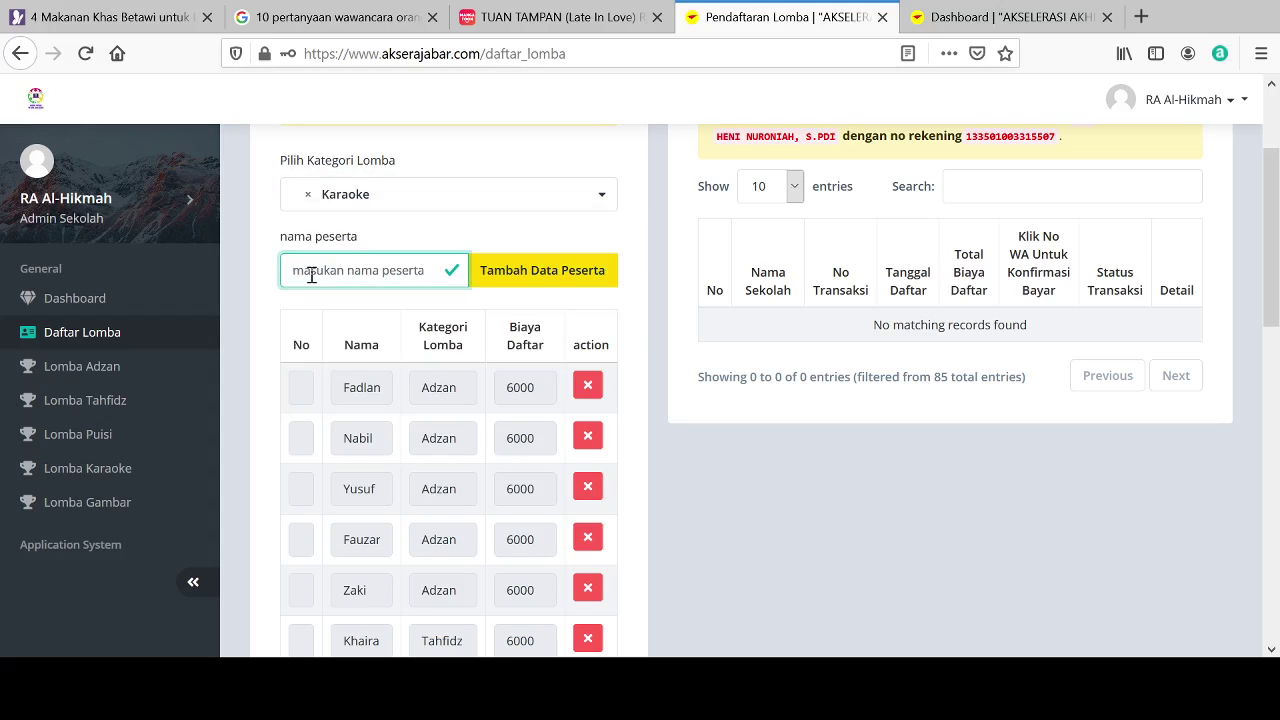
text(Fahmi)
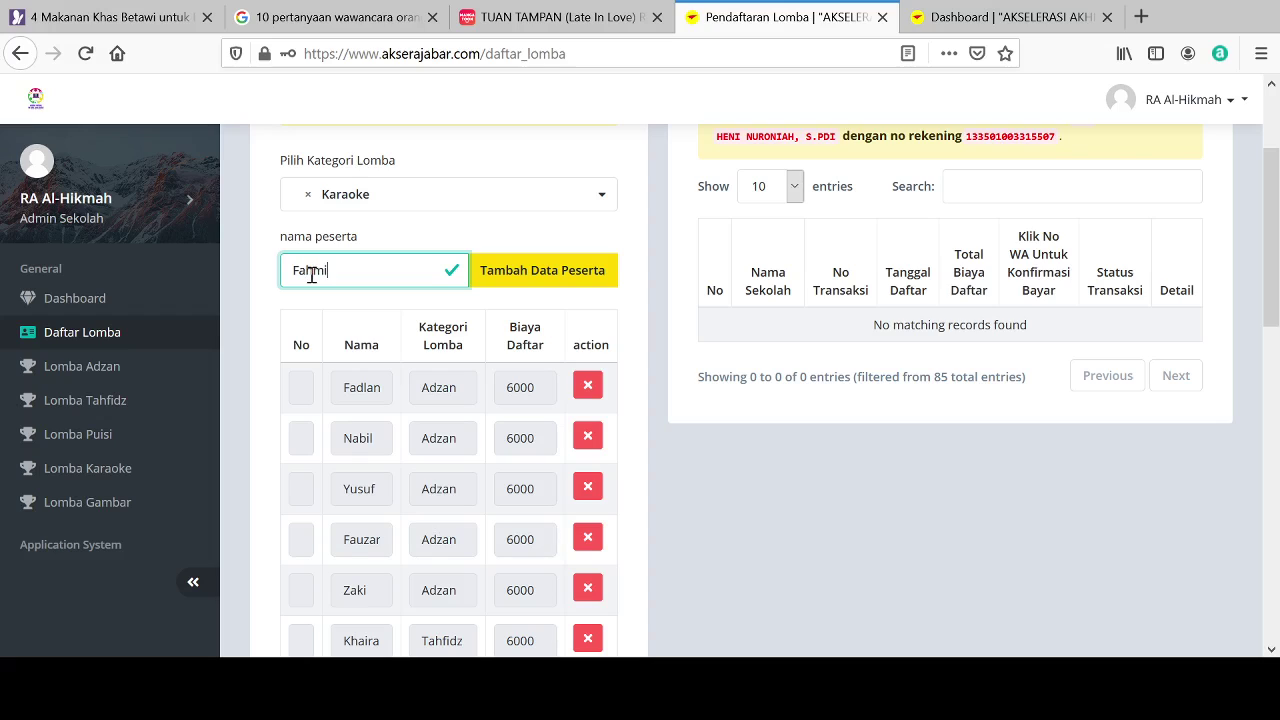
click(527, 272)
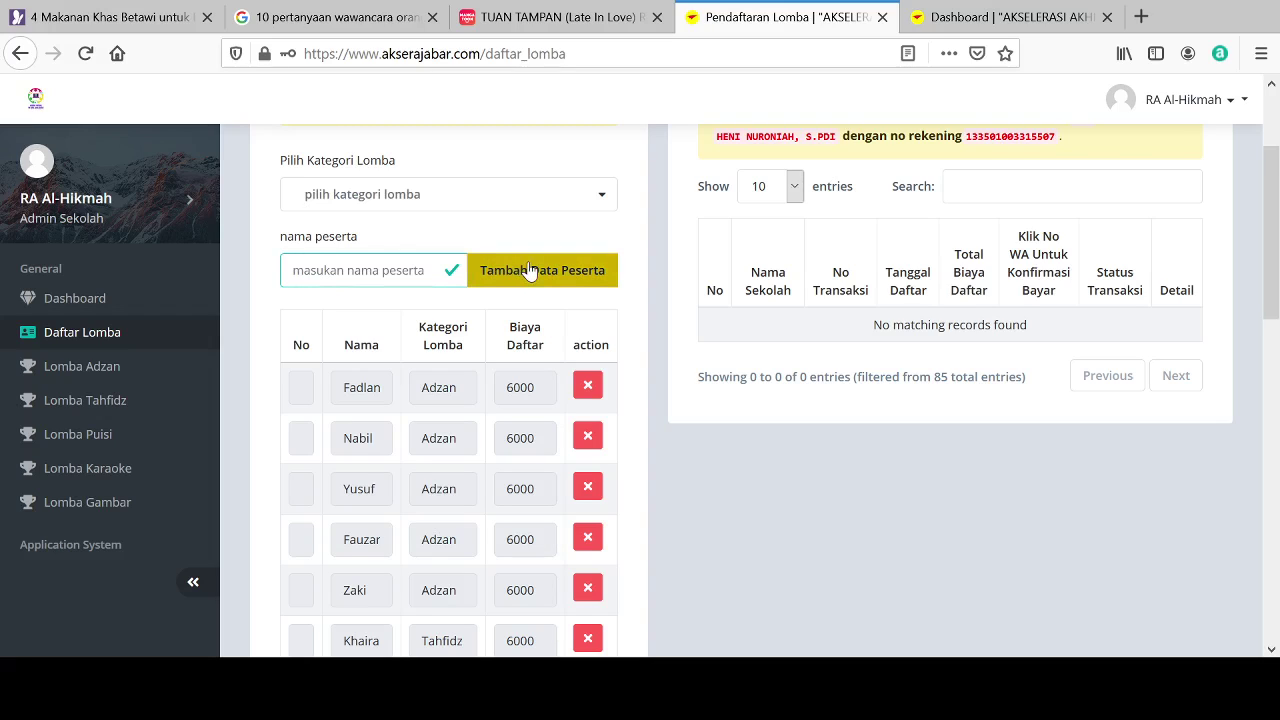
click(457, 198)
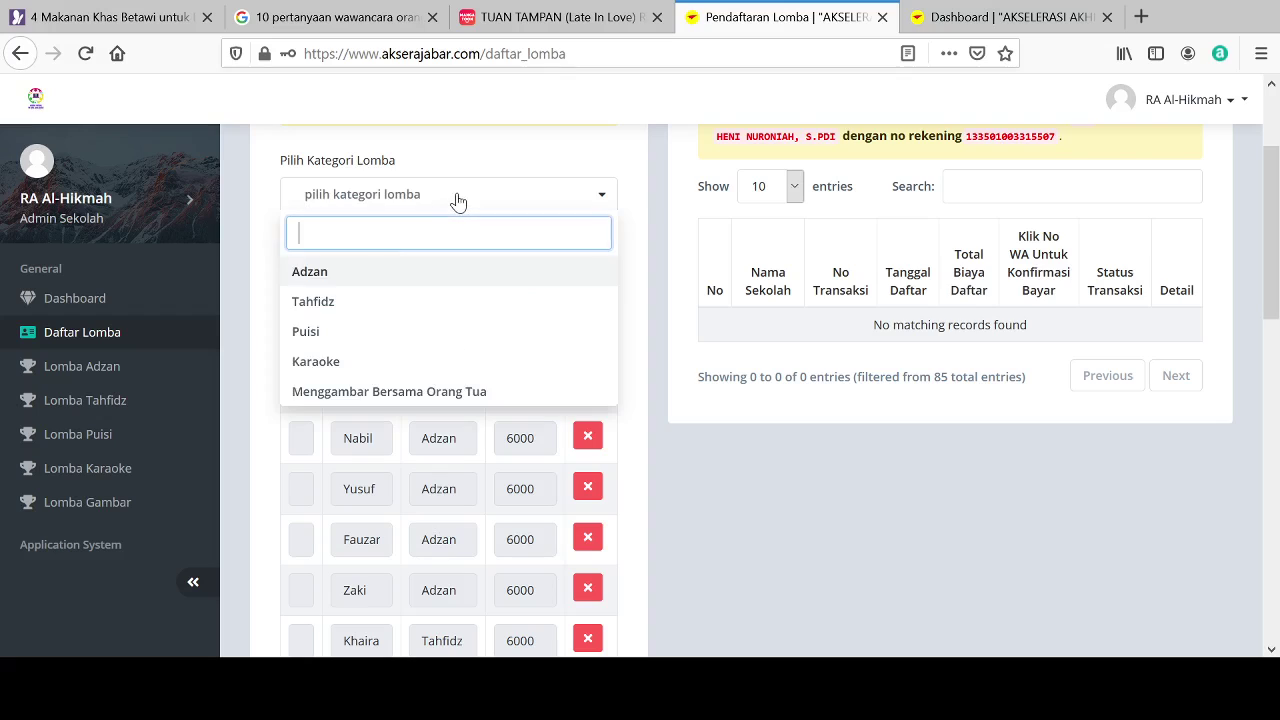
click(313, 362)
click(322, 271)
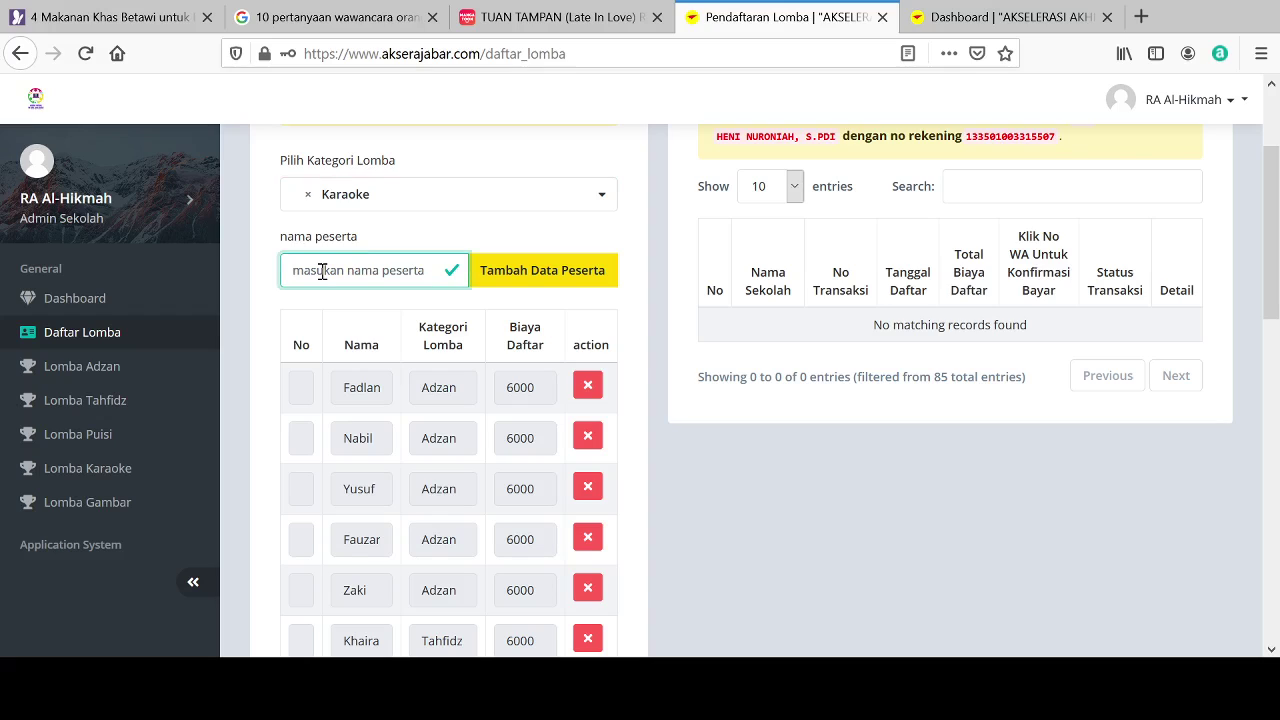
text(P)
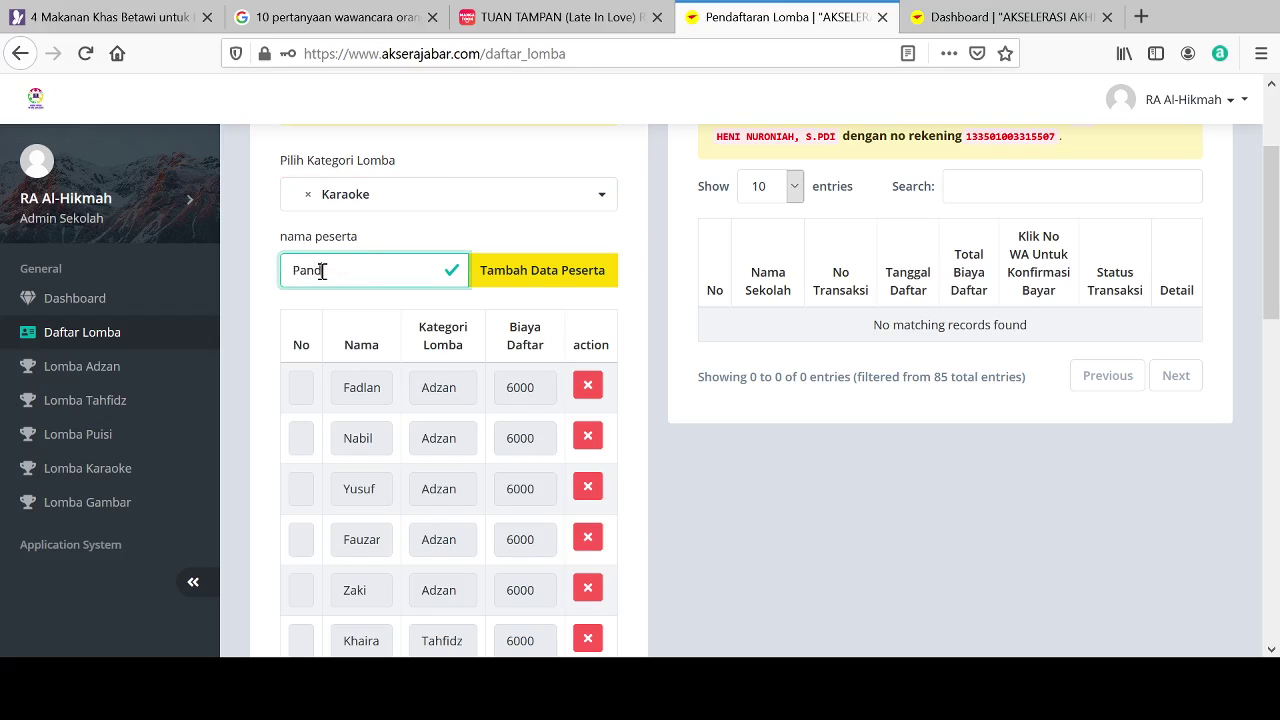
text(and)
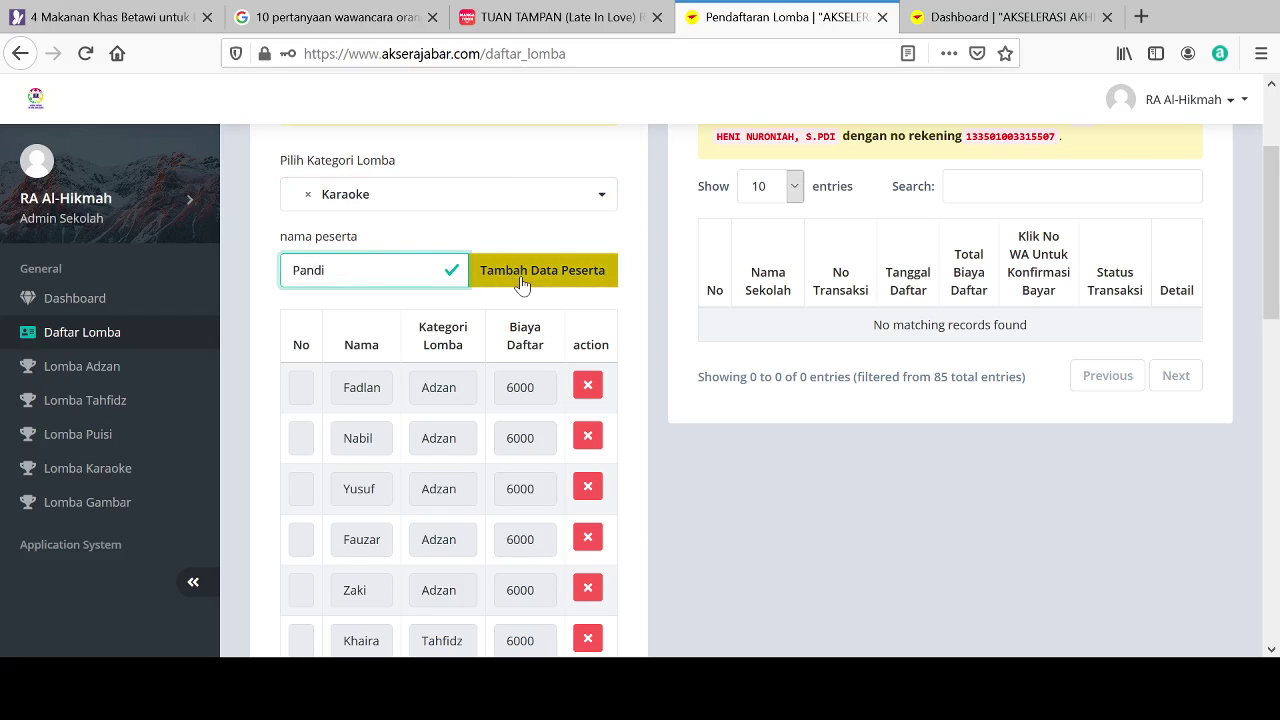
click(495, 268)
Step: Add a ninth Karaoke participant and select Karaoke again for the next entry
click(441, 201)
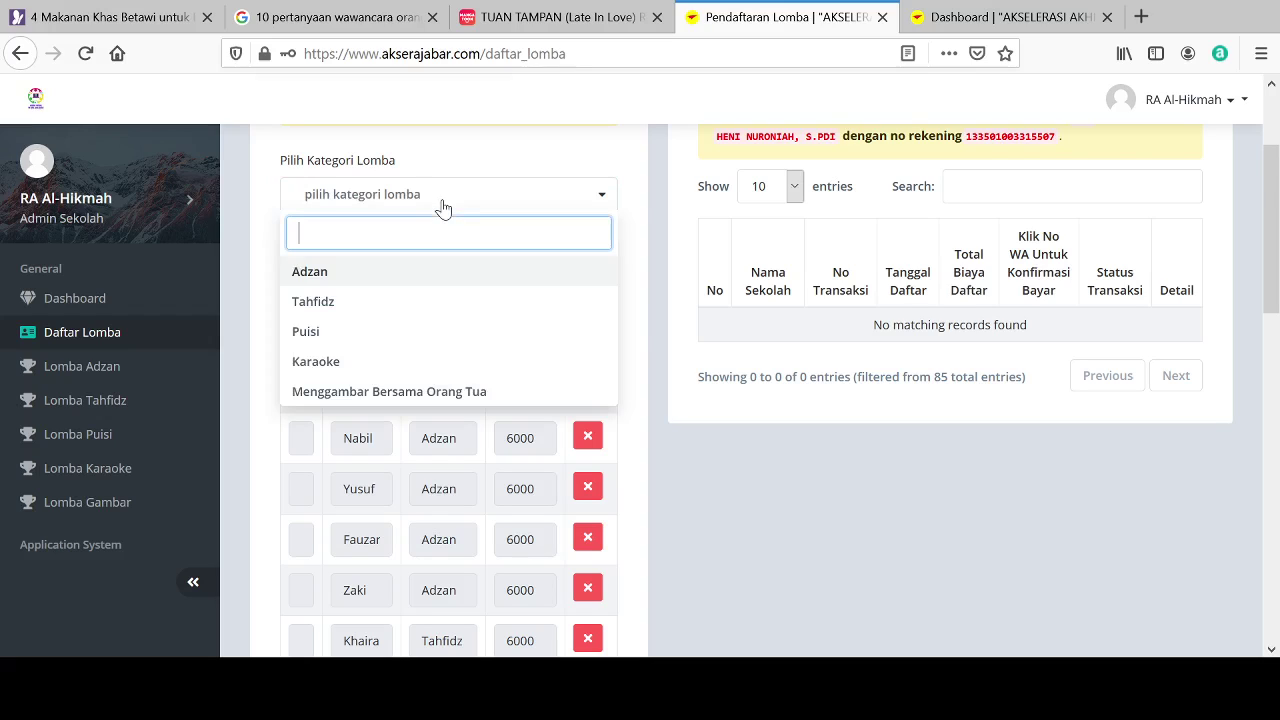
click(330, 361)
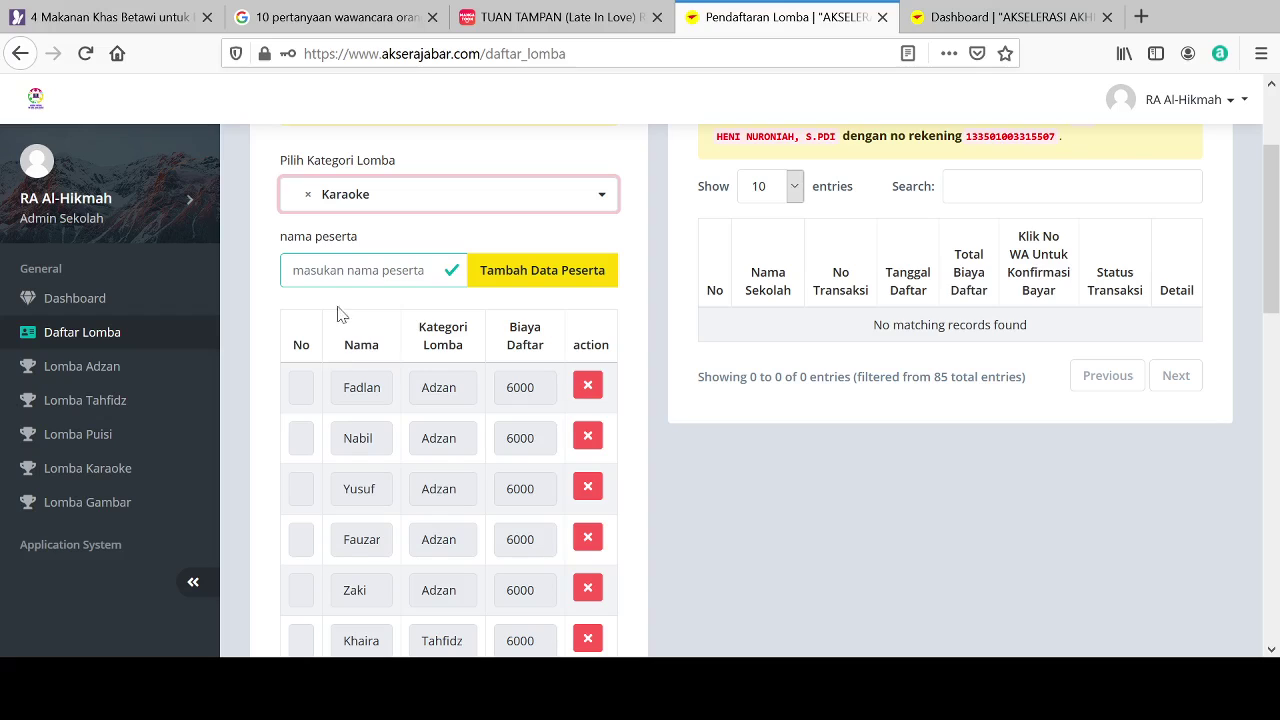
click(343, 258)
text(asa)
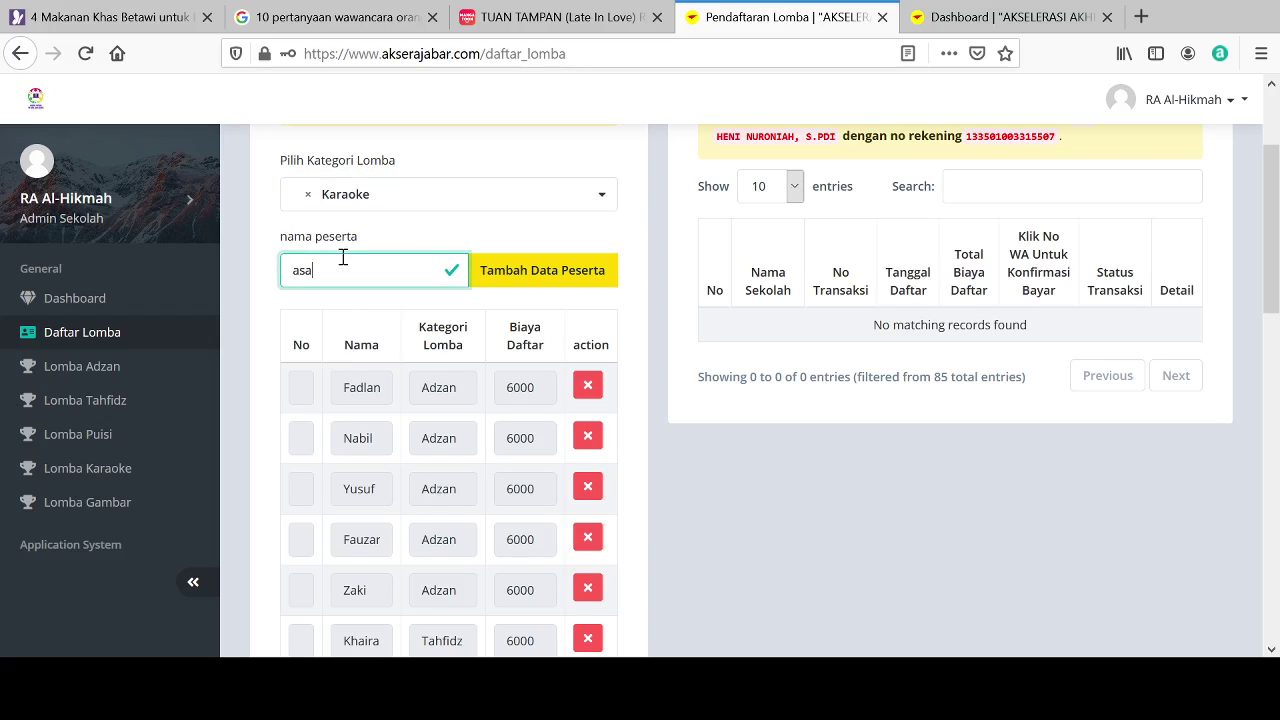
text(biya)
click(482, 272)
click(457, 210)
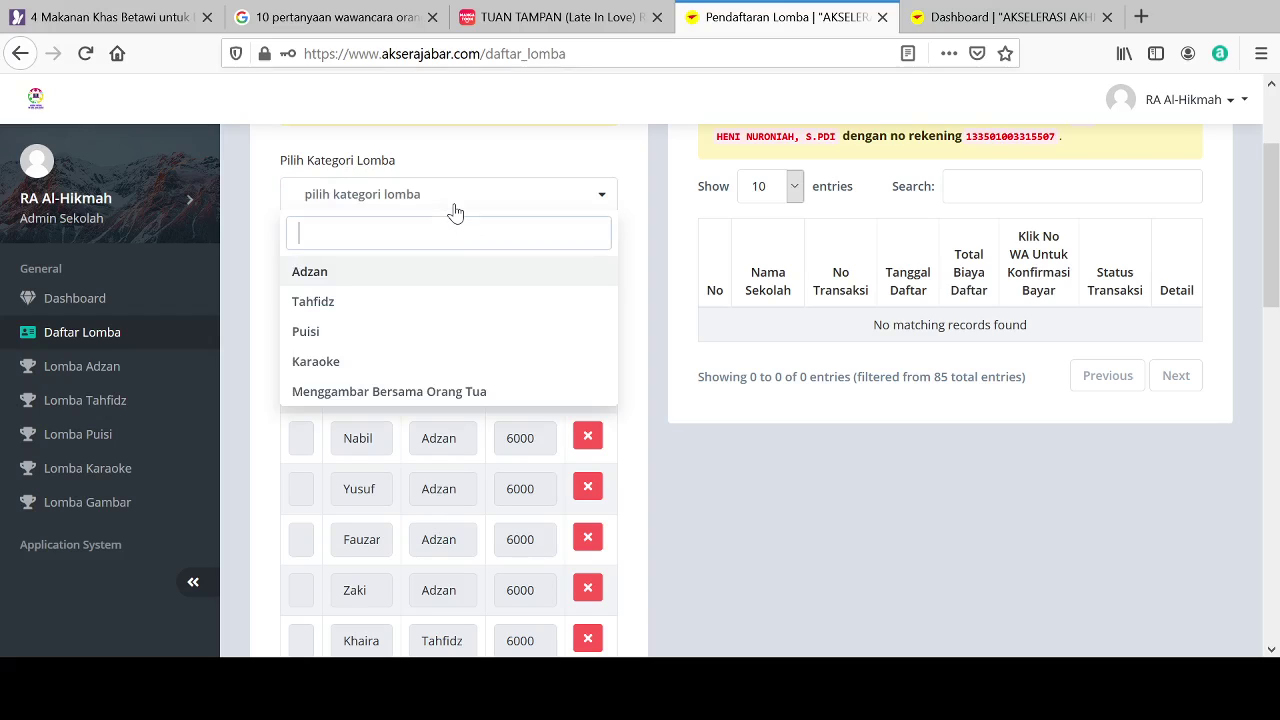
click(337, 365)
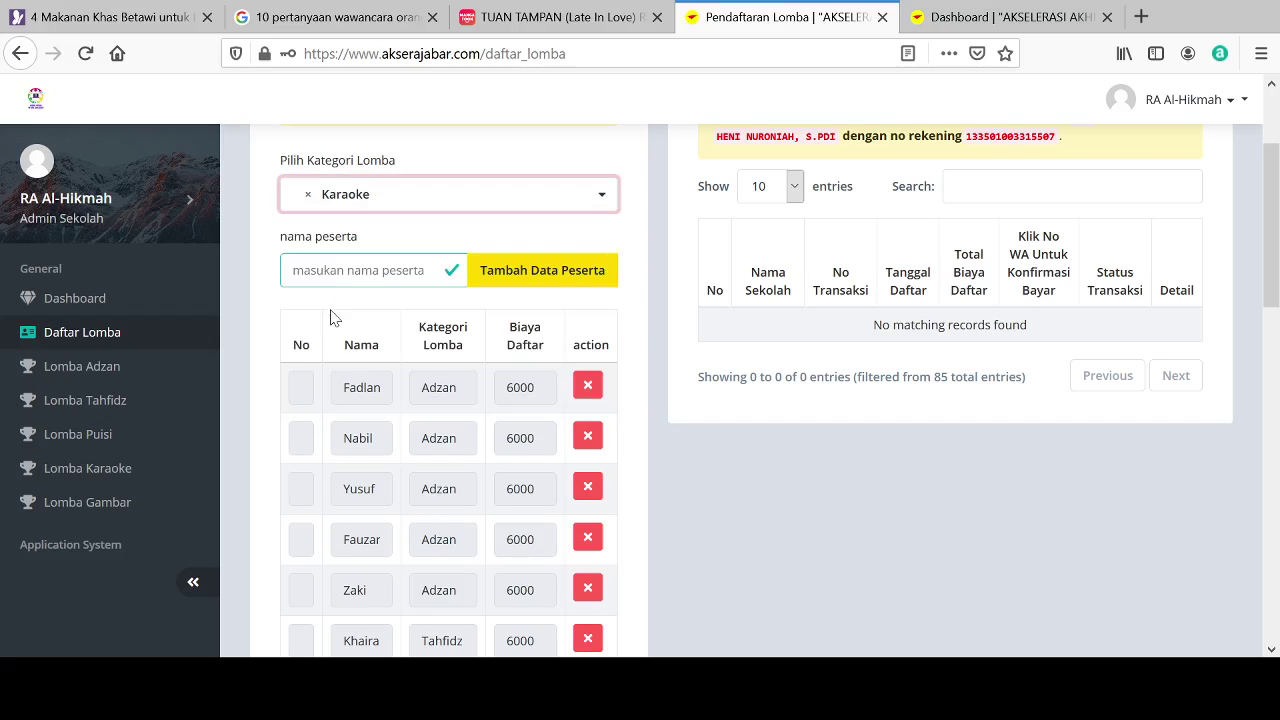
Step: Add two more Karaoke participants by name
click(319, 275)
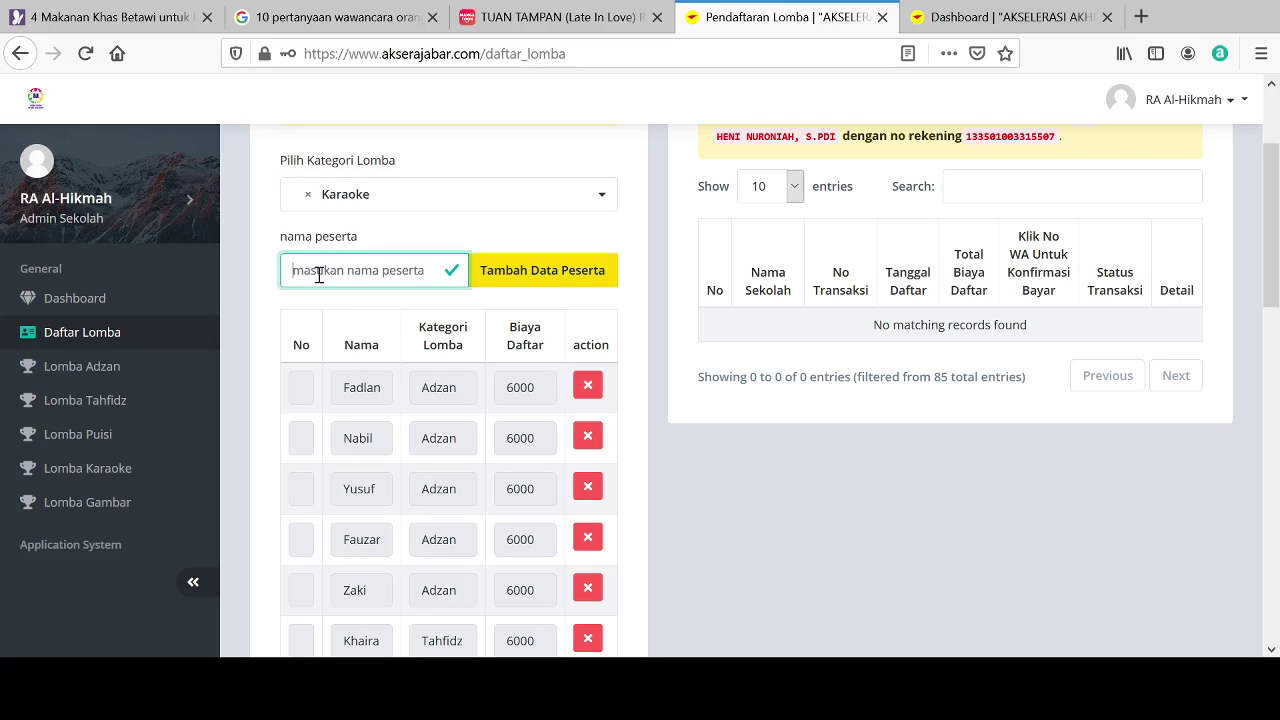
text(khaira)
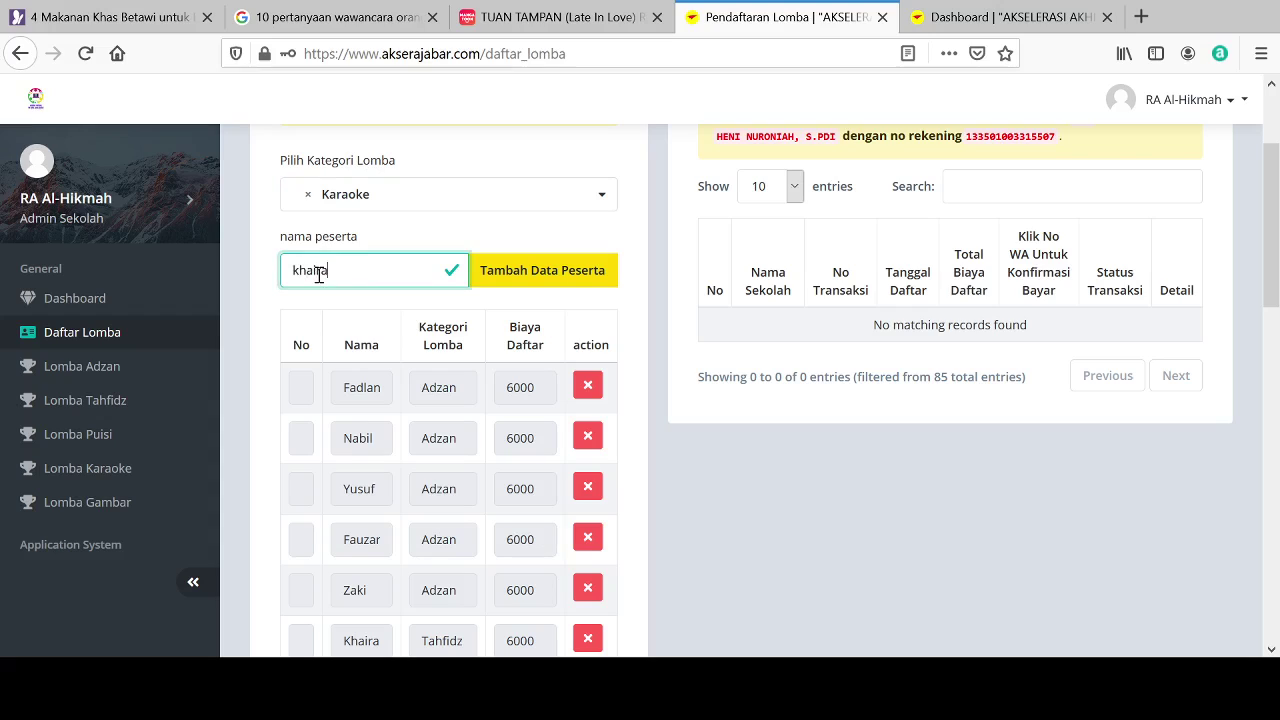
click(520, 286)
click(430, 203)
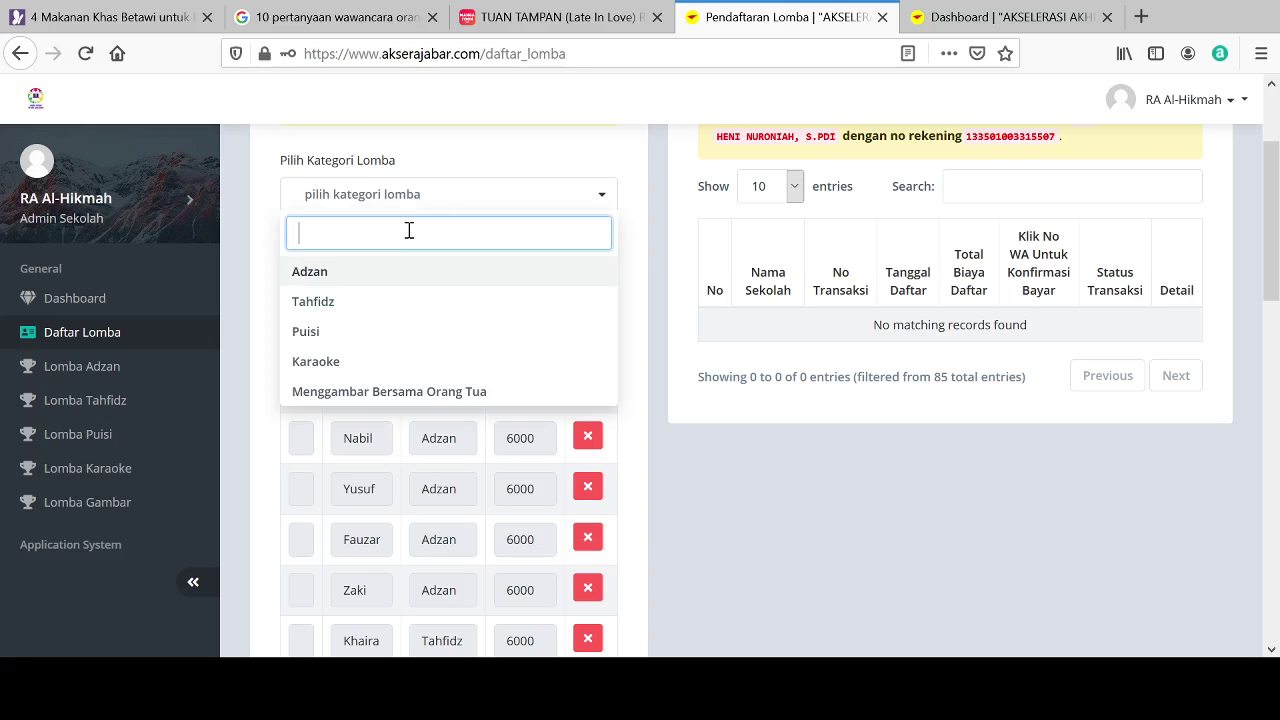
click(324, 366)
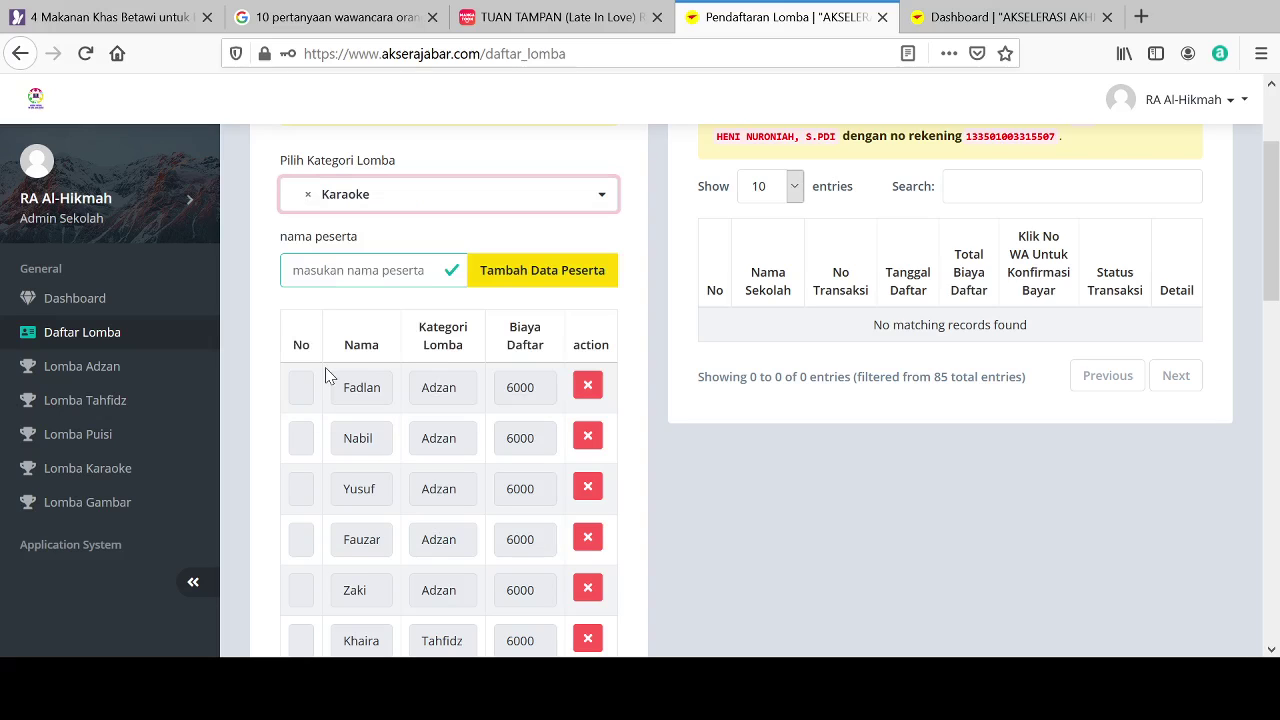
click(313, 279)
text(a)
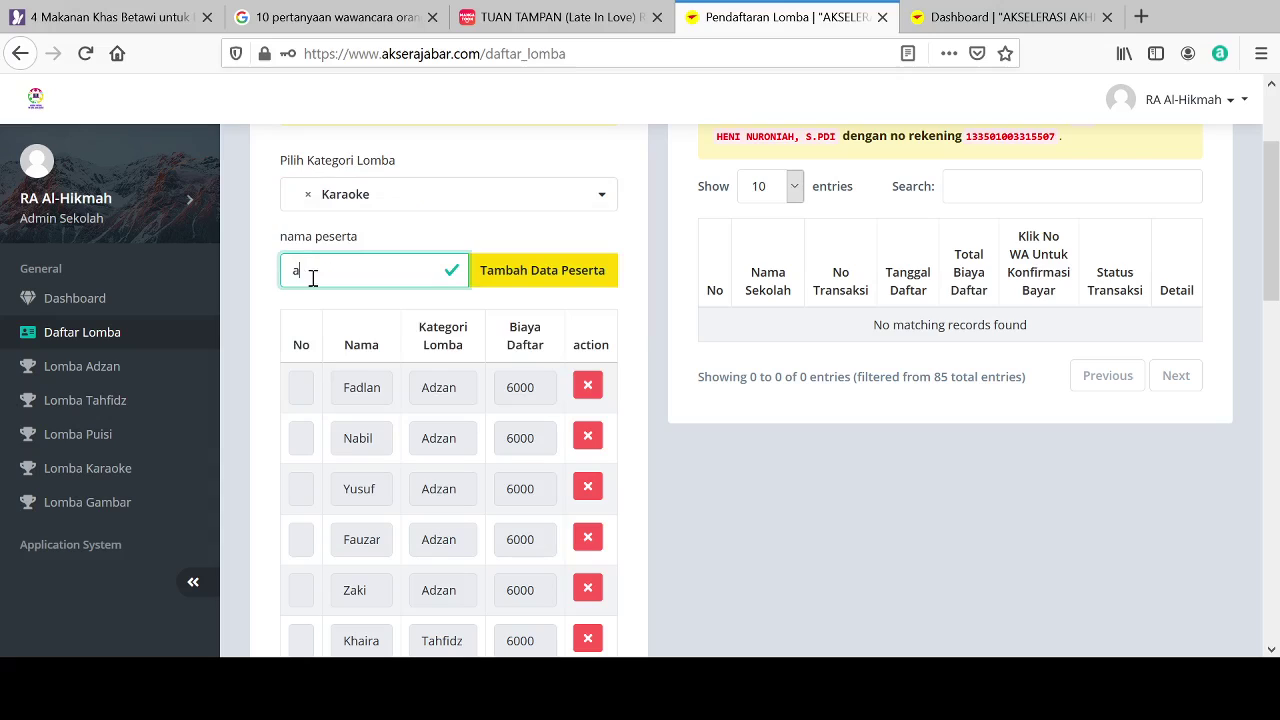
text(risa)
click(548, 282)
Step: Add the final two Karaoke participants to the registration
click(435, 197)
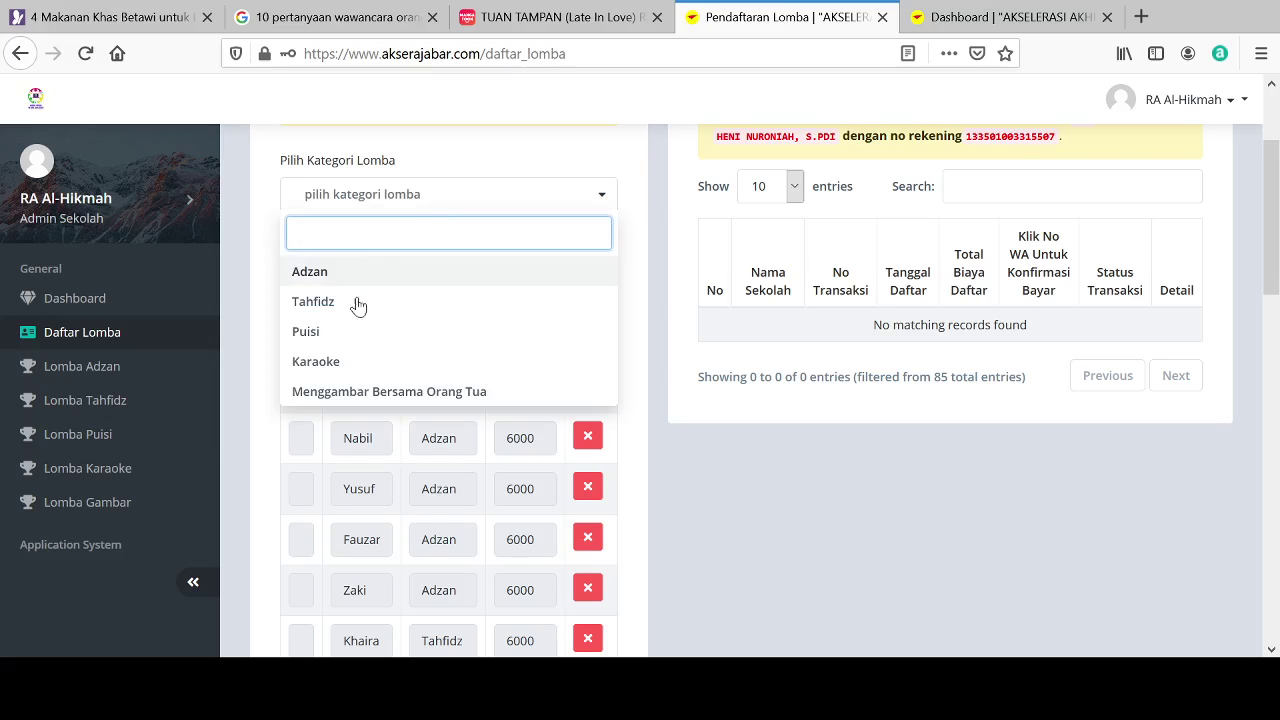
click(335, 362)
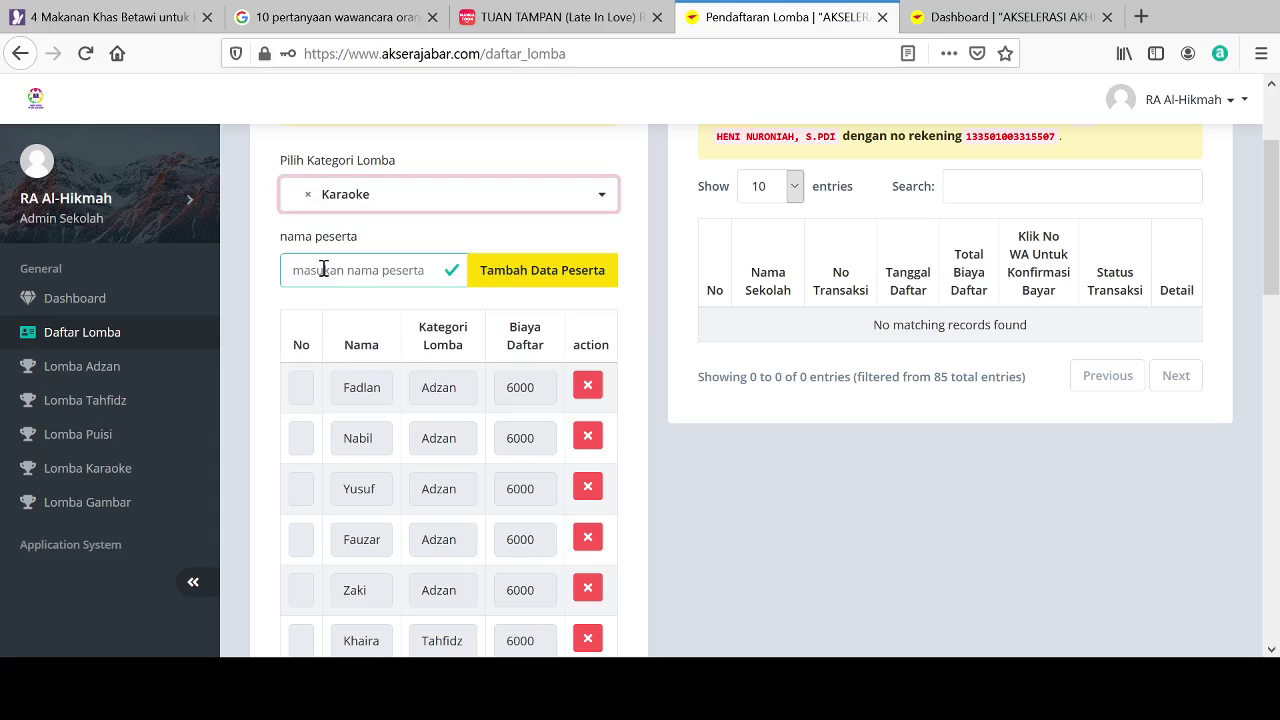
click(323, 269)
text(Aulia)
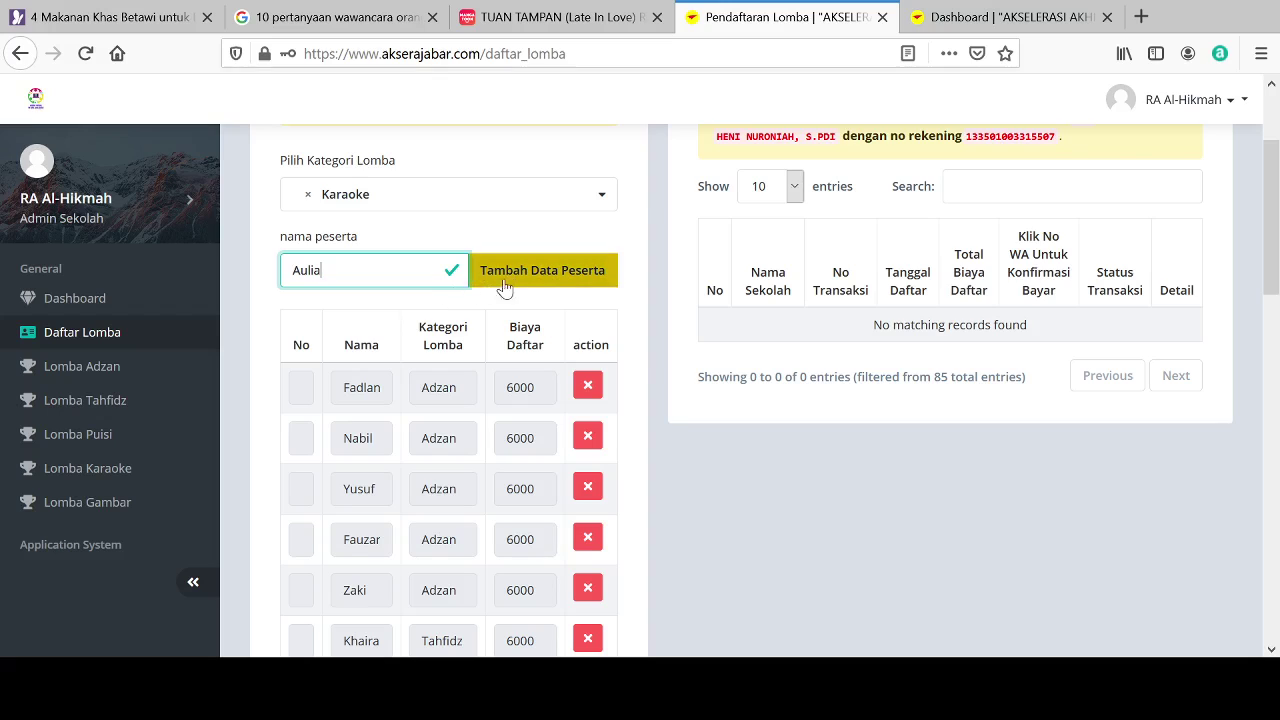
click(516, 286)
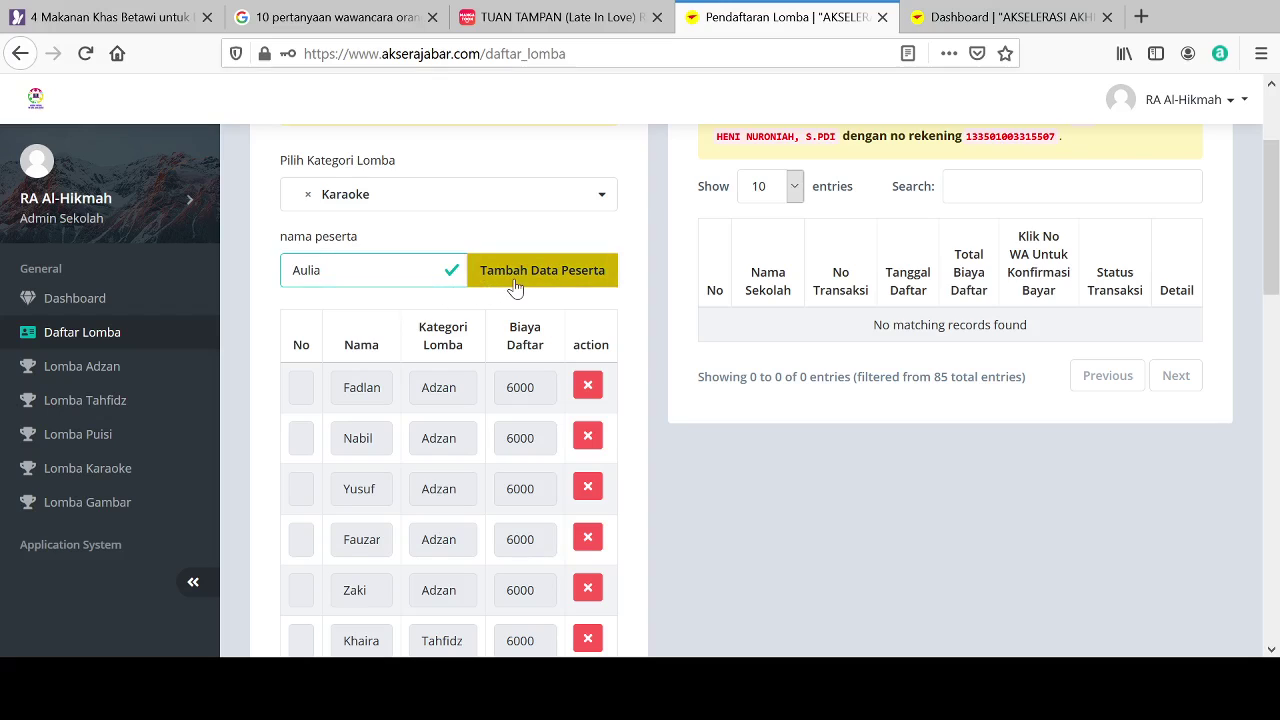
click(401, 205)
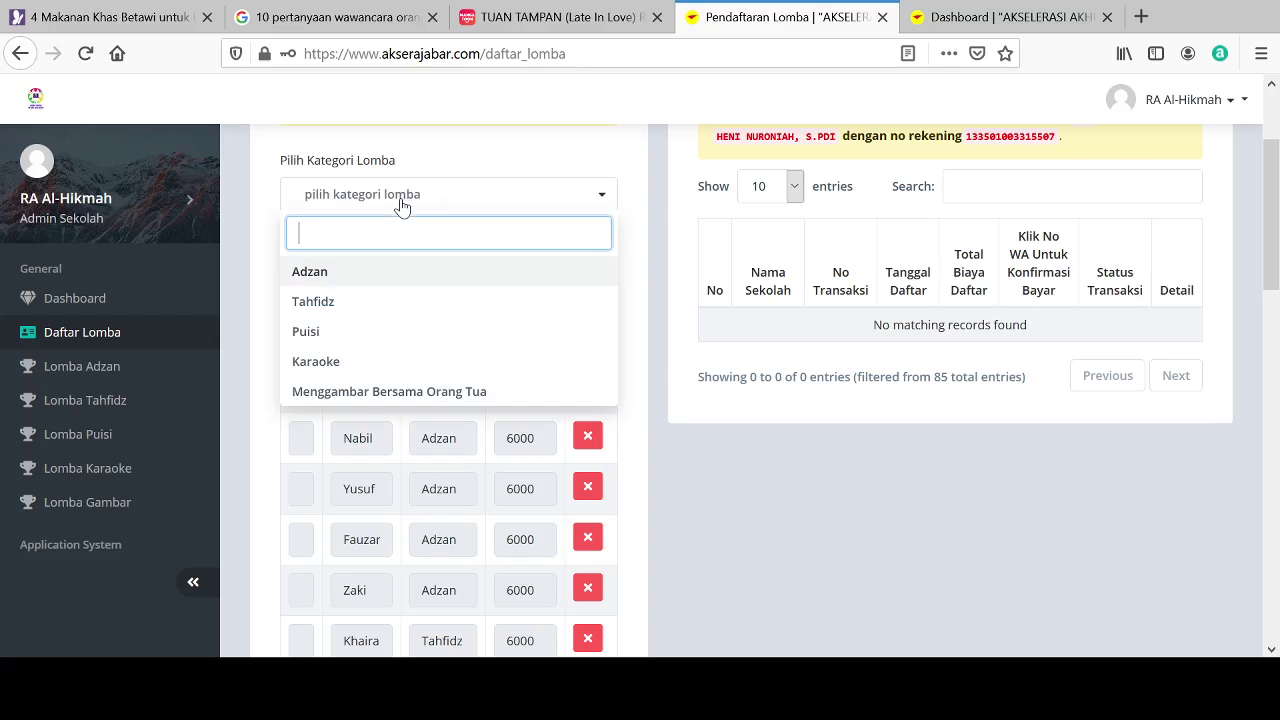
click(330, 362)
click(309, 274)
text(I)
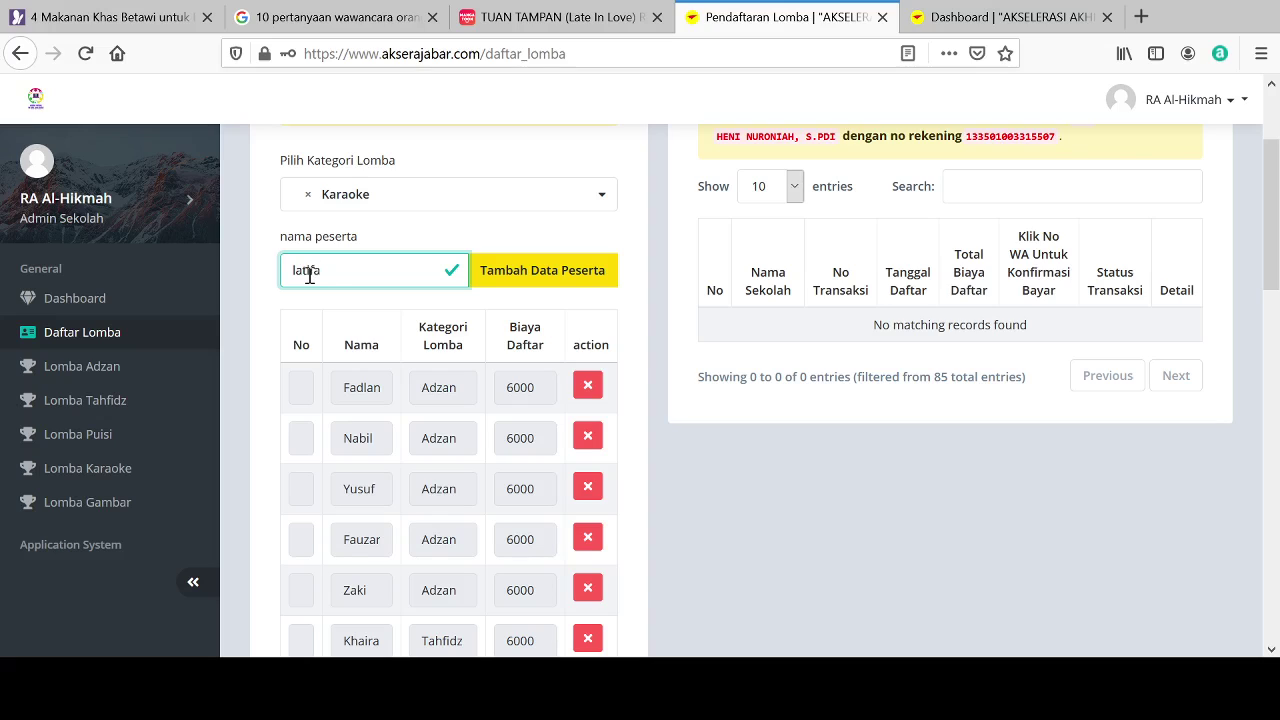
click(528, 272)
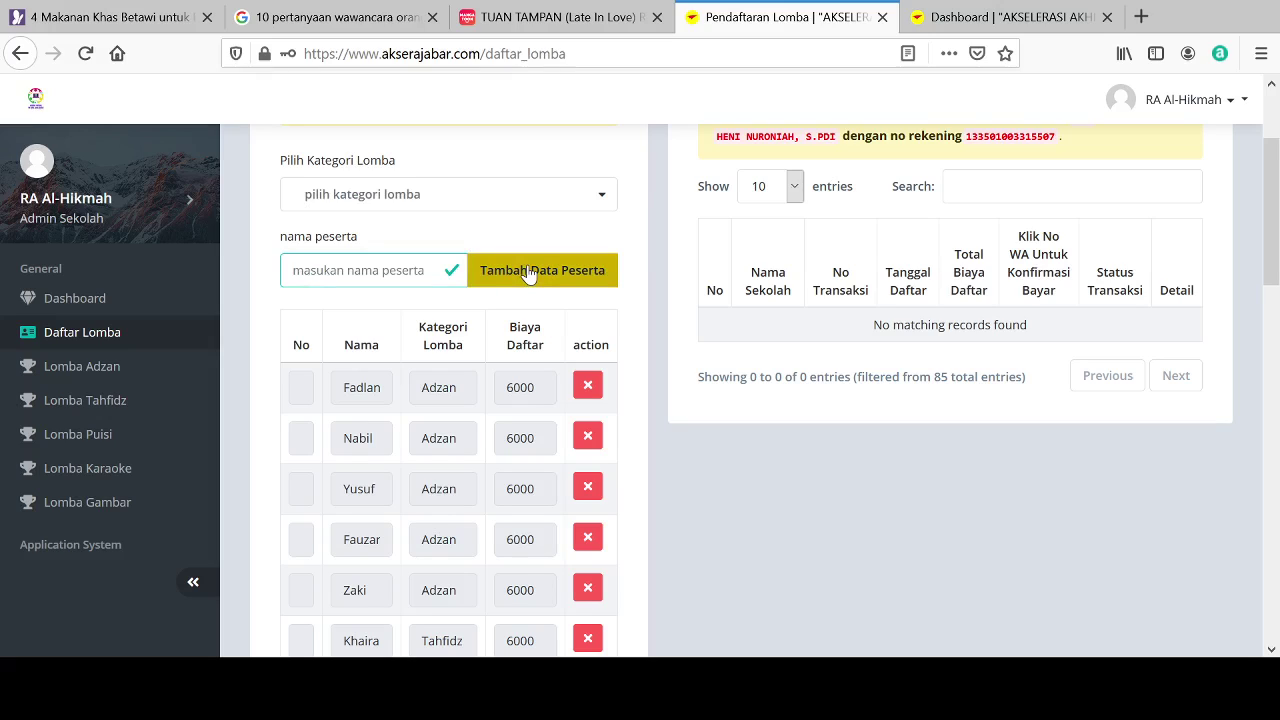
click(416, 200)
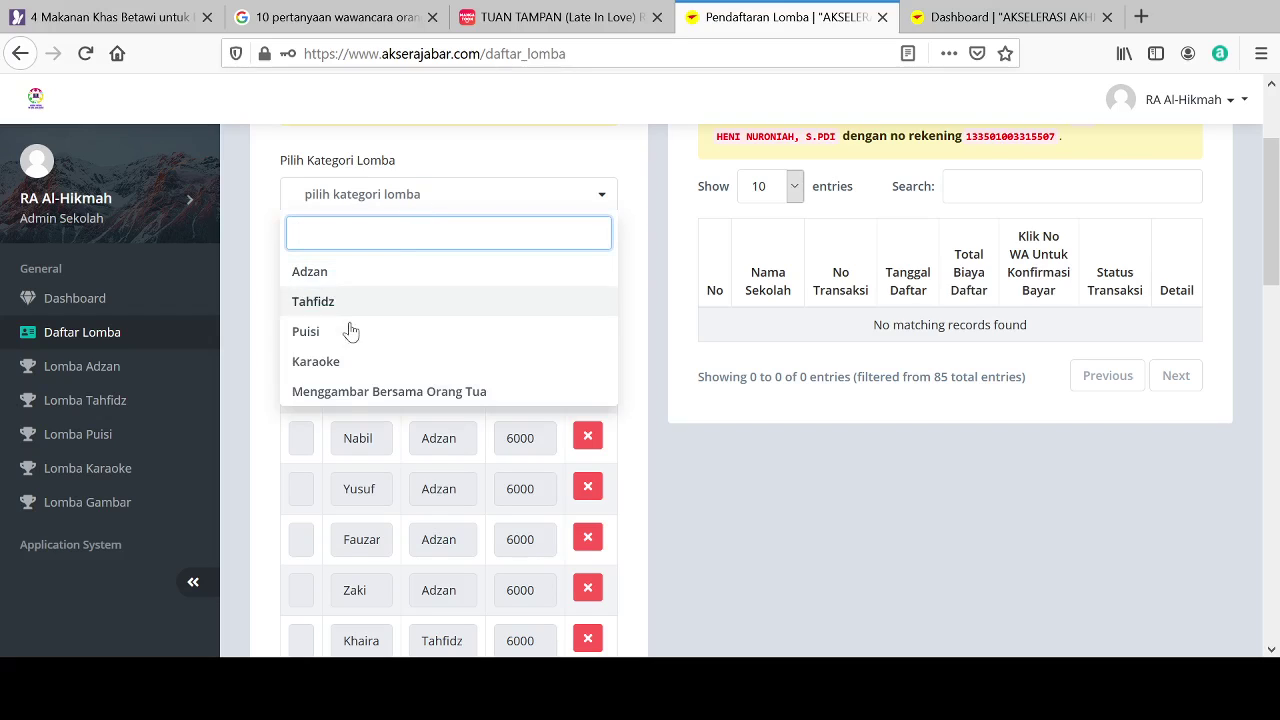
Step: Register two participants under Menggambar Bersama Orang Tua
click(349, 392)
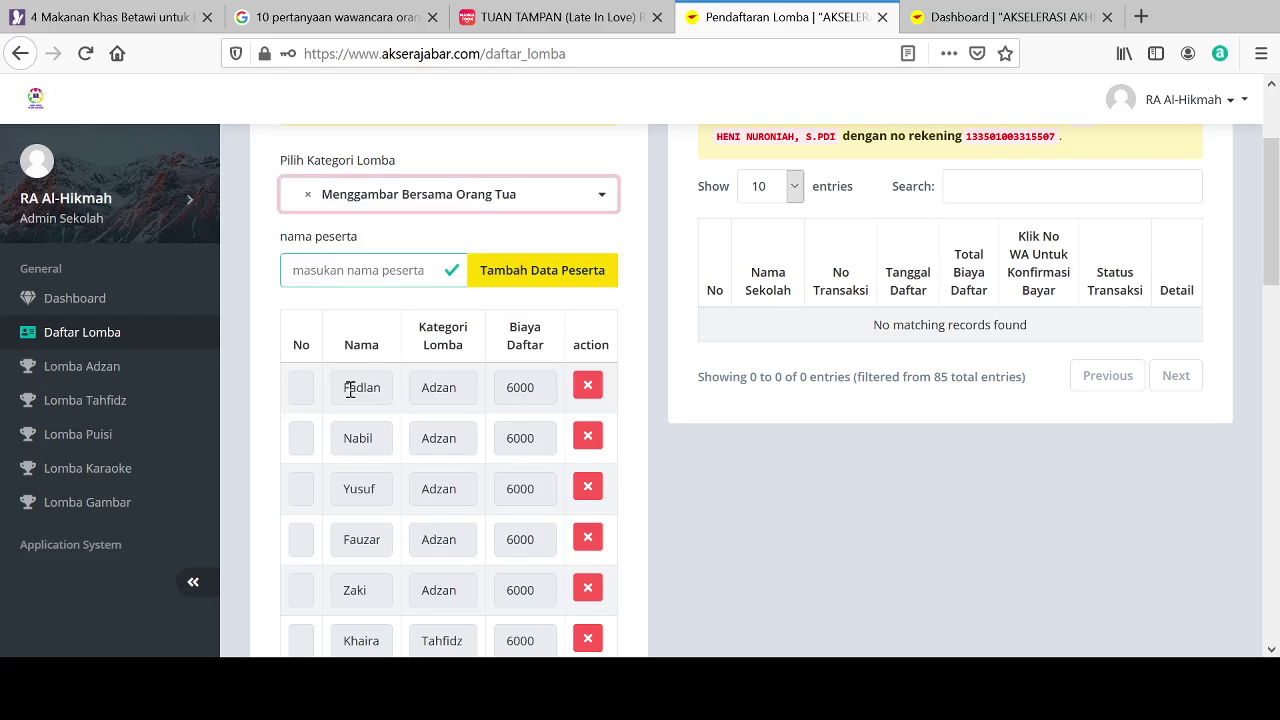
click(320, 268)
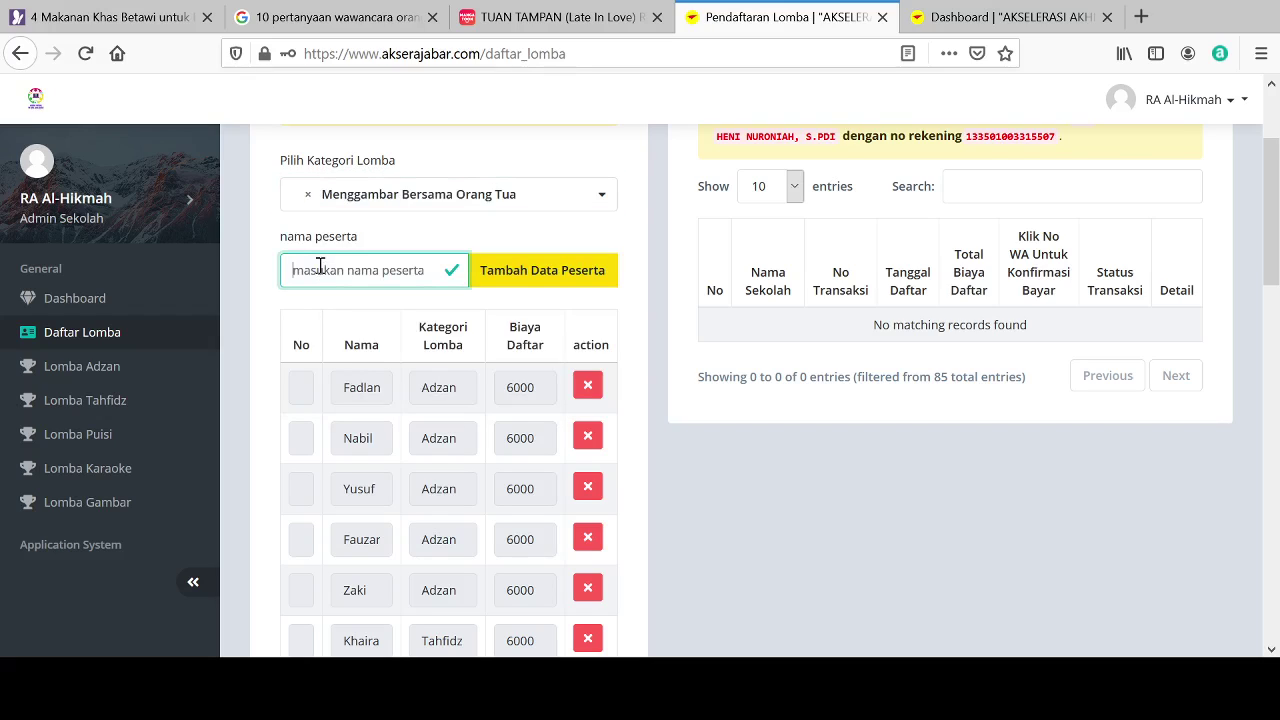
text(zahra)
click(515, 281)
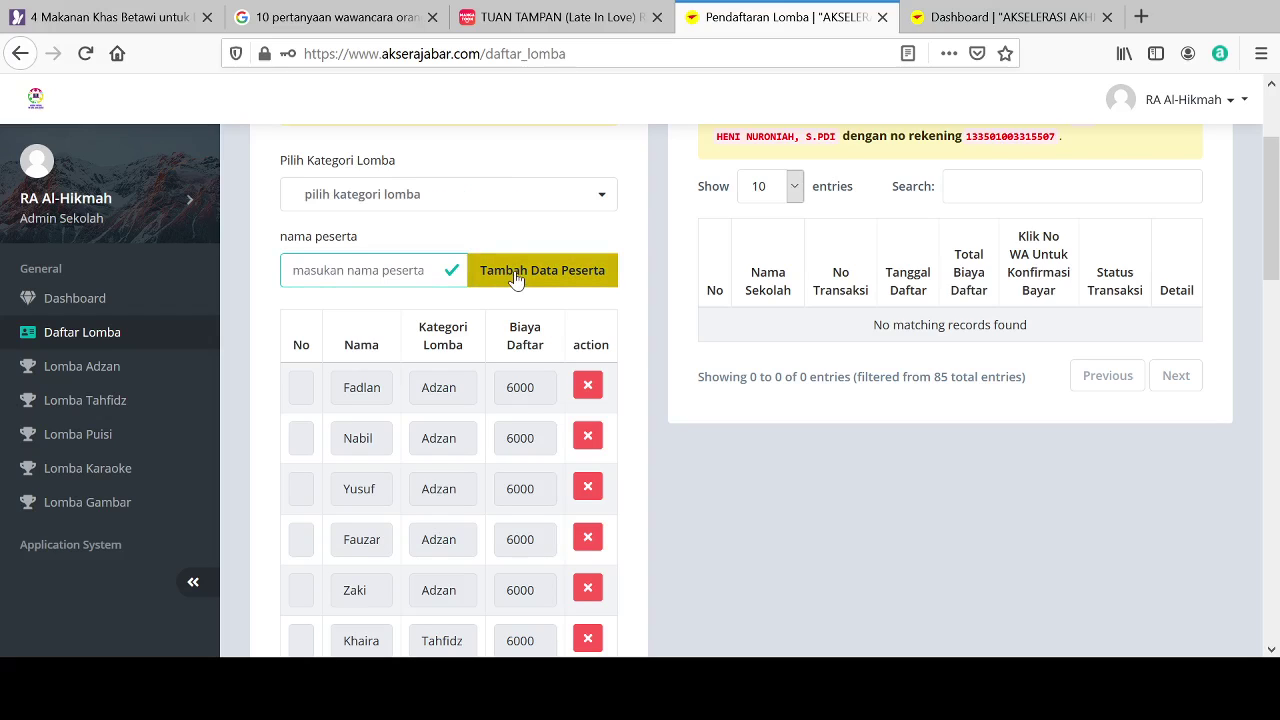
click(442, 203)
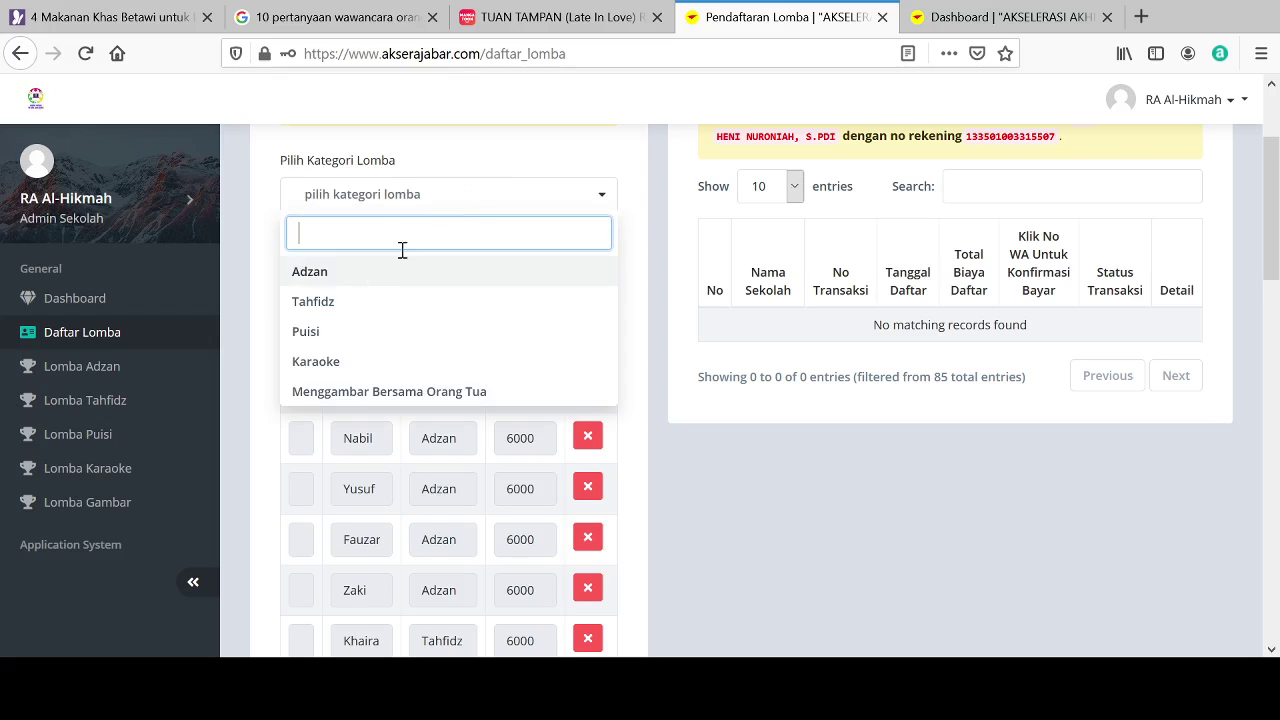
click(322, 398)
click(308, 270)
text(a)
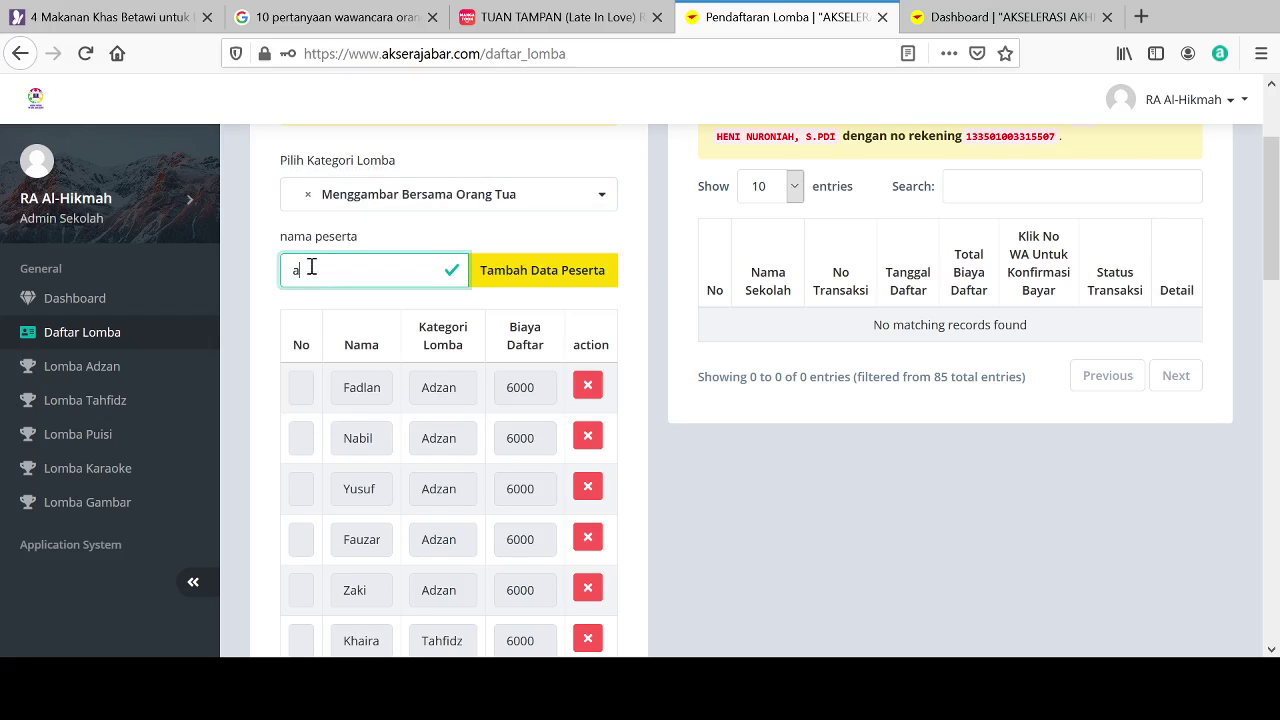
text(sabiya)
click(490, 282)
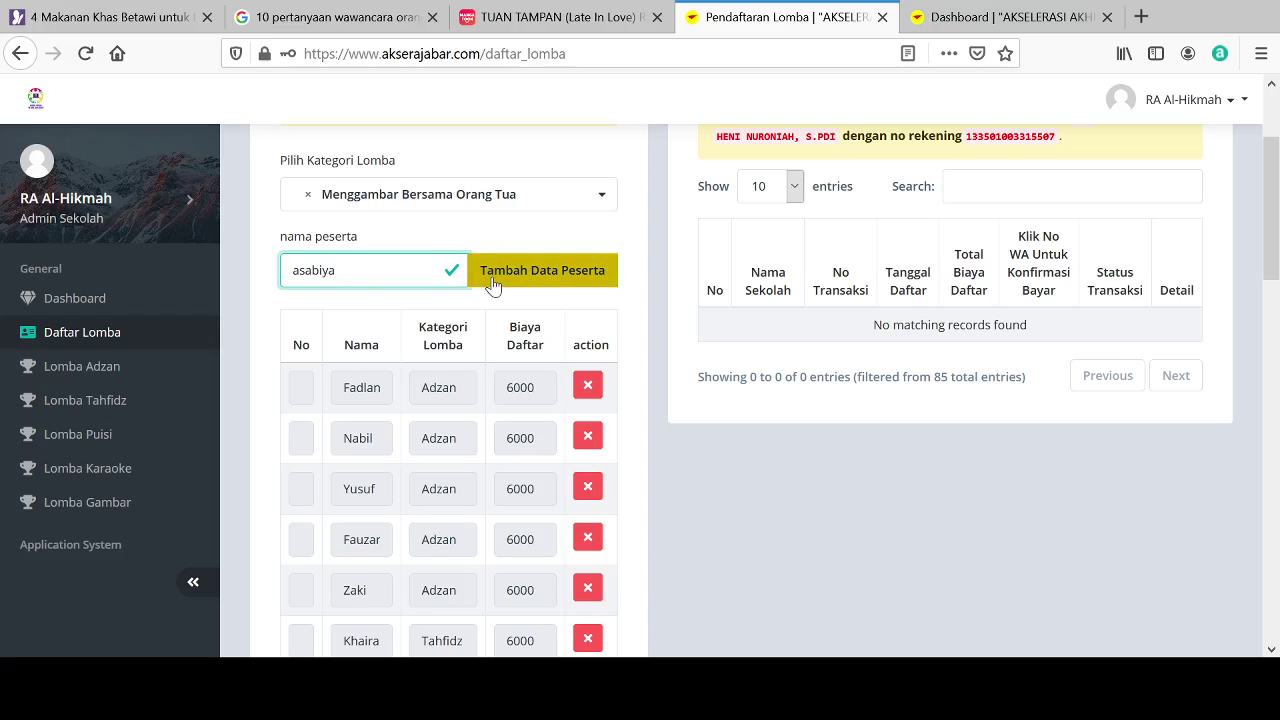
Step: Add the third and fourth Menggambar Bersama Orang Tua participants by name
click(409, 205)
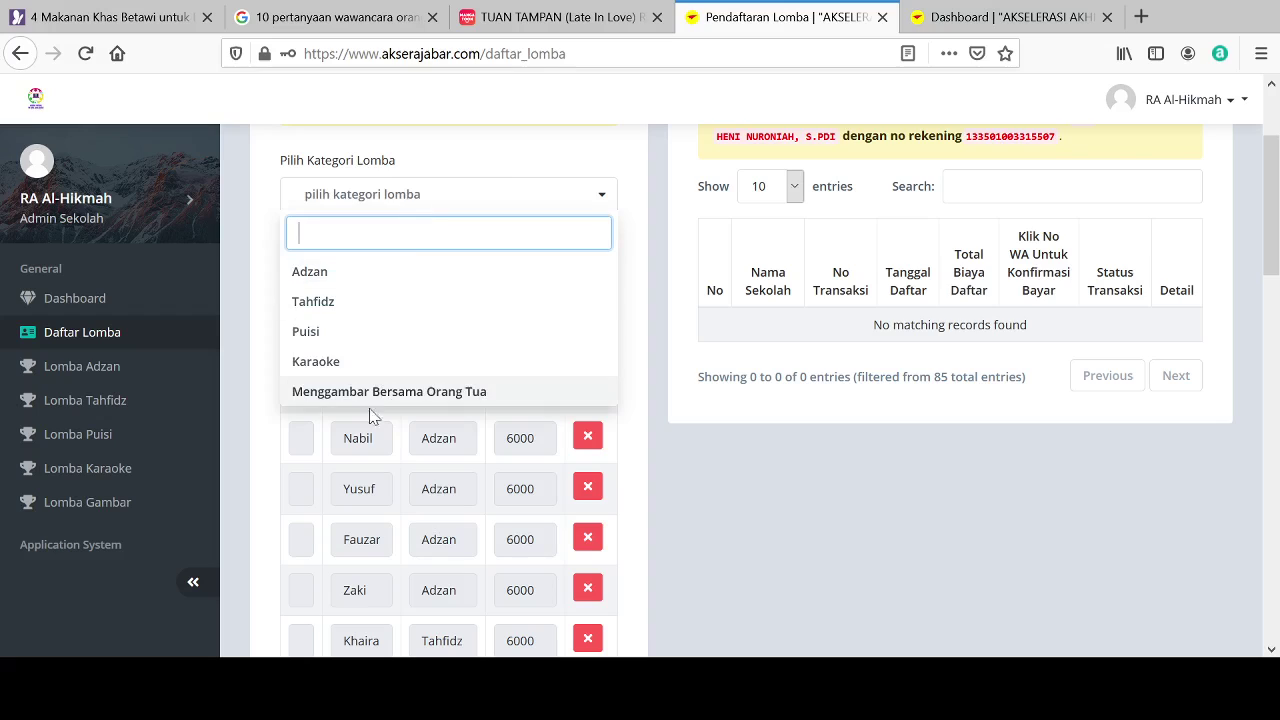
click(348, 392)
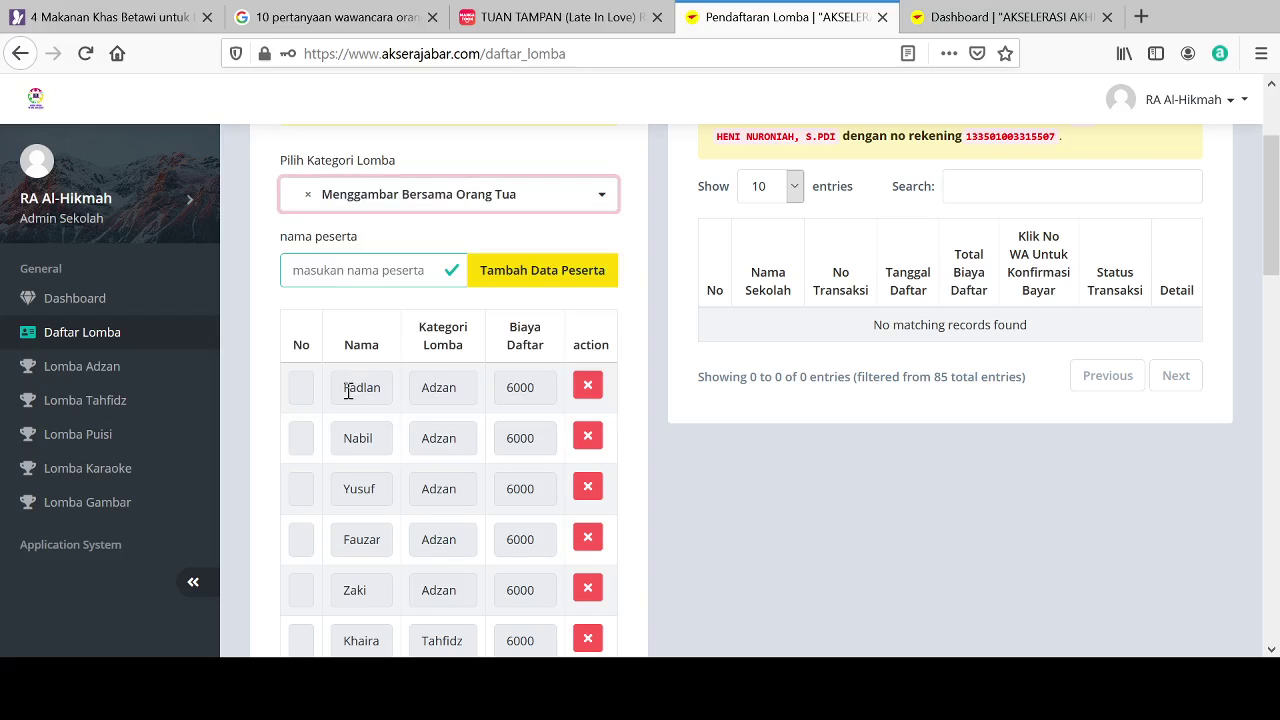
click(315, 276)
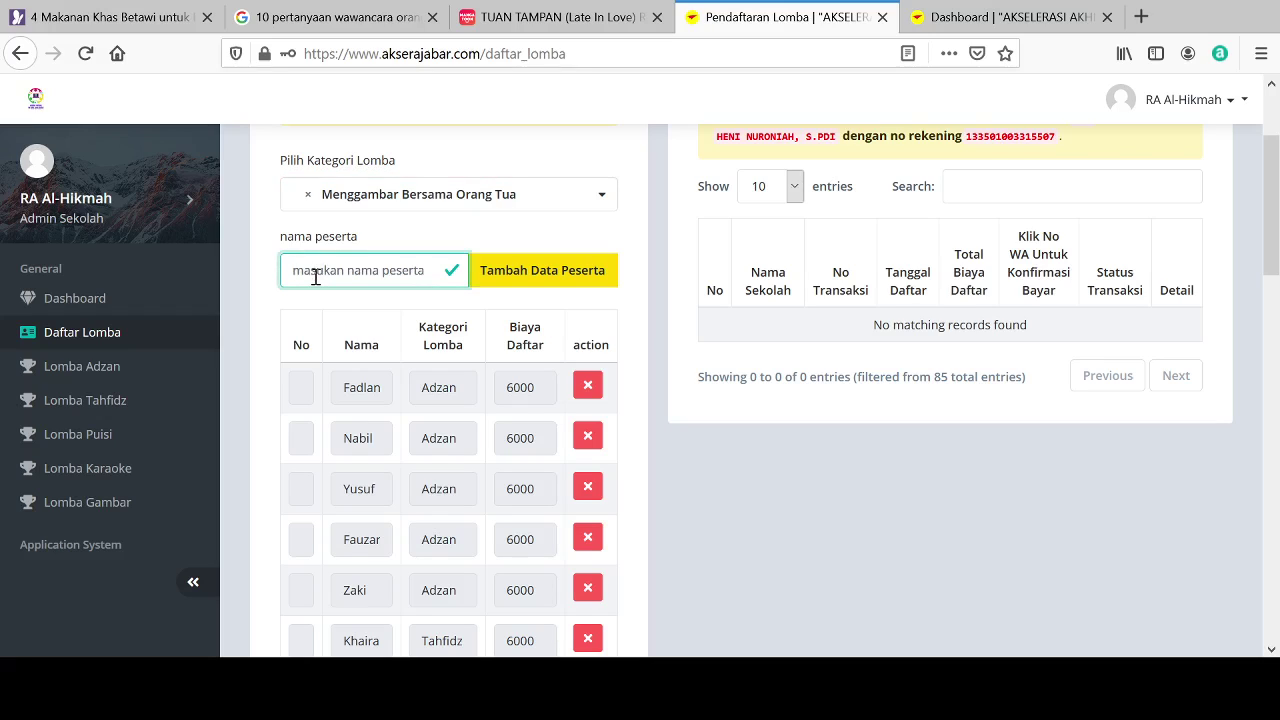
text(Reus)
click(521, 287)
click(436, 200)
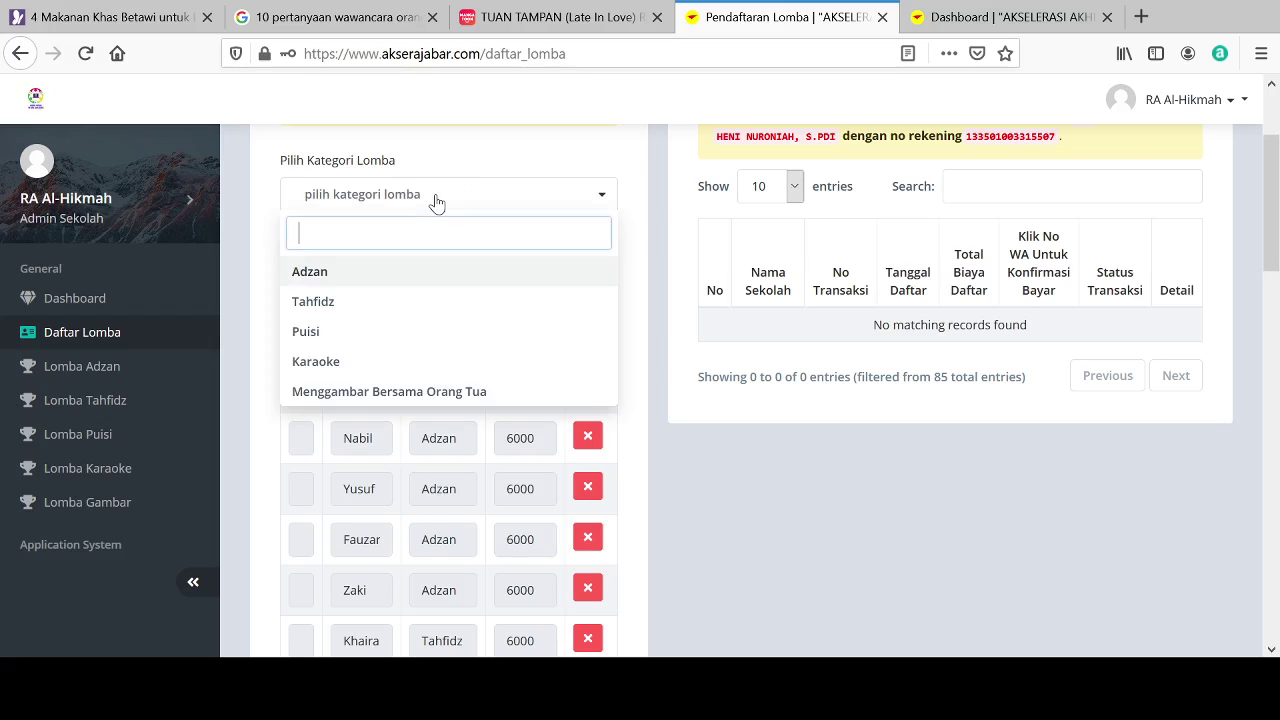
click(336, 398)
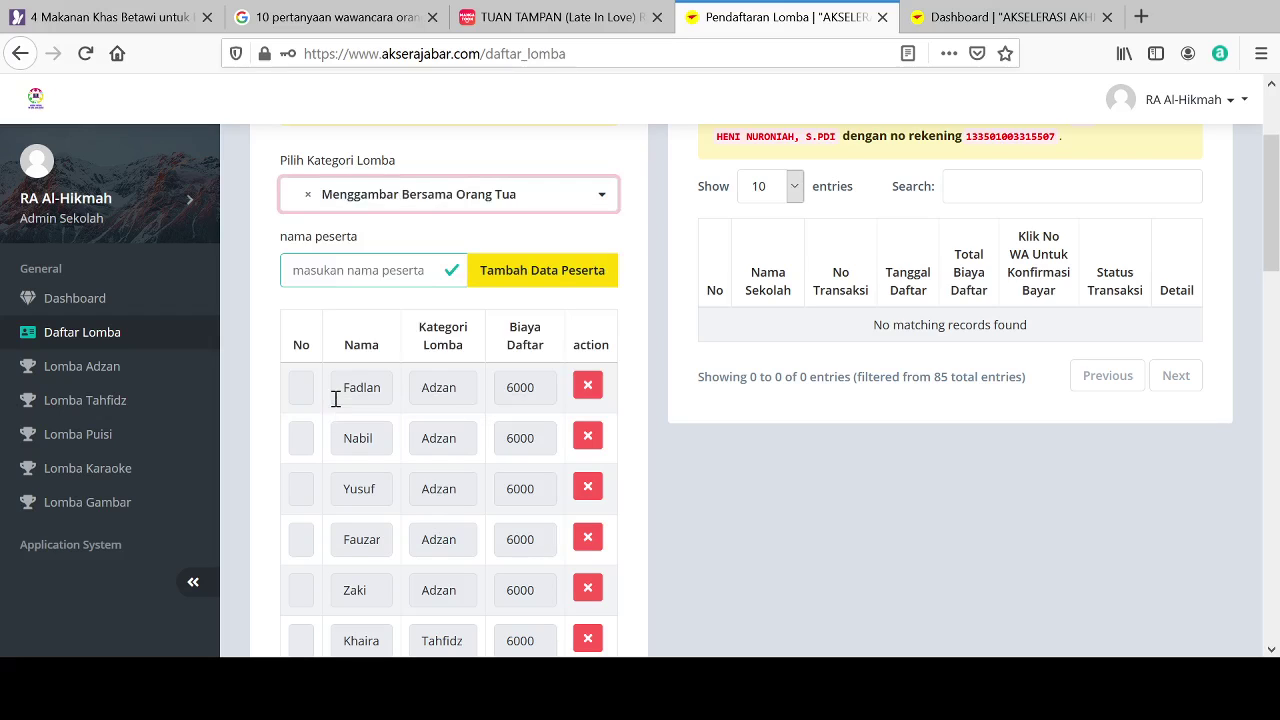
click(324, 269)
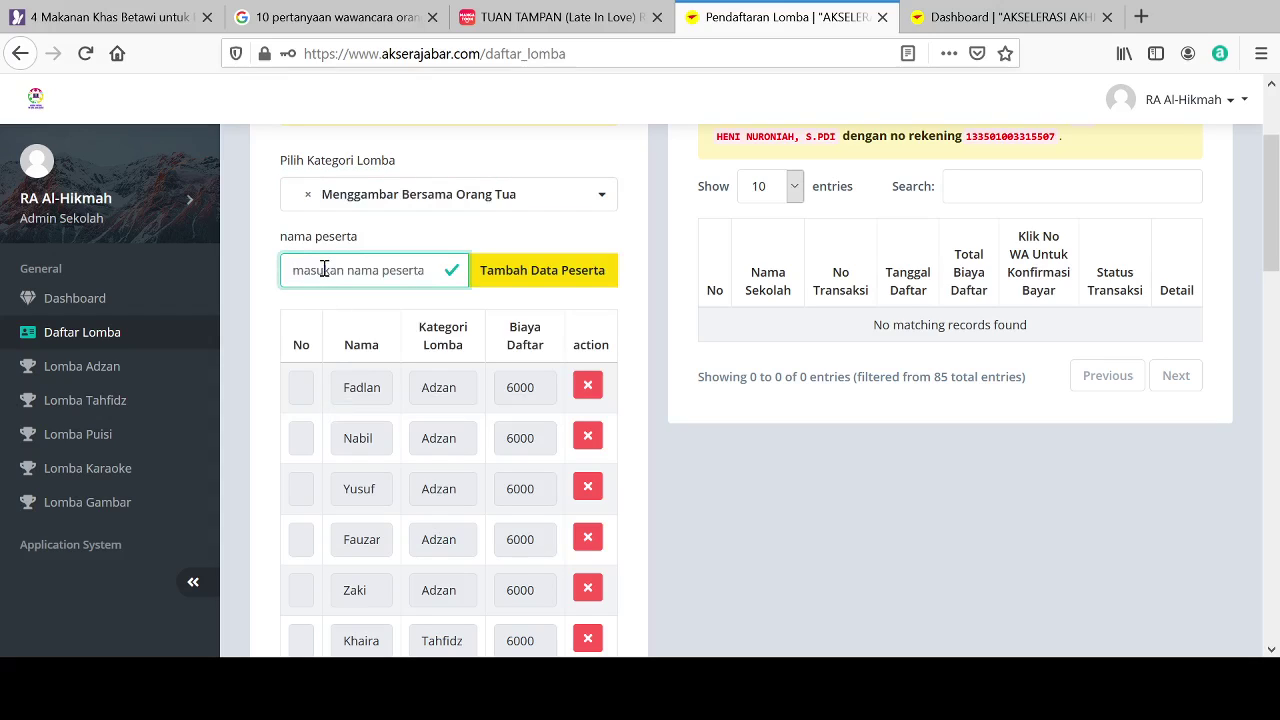
text(alya)
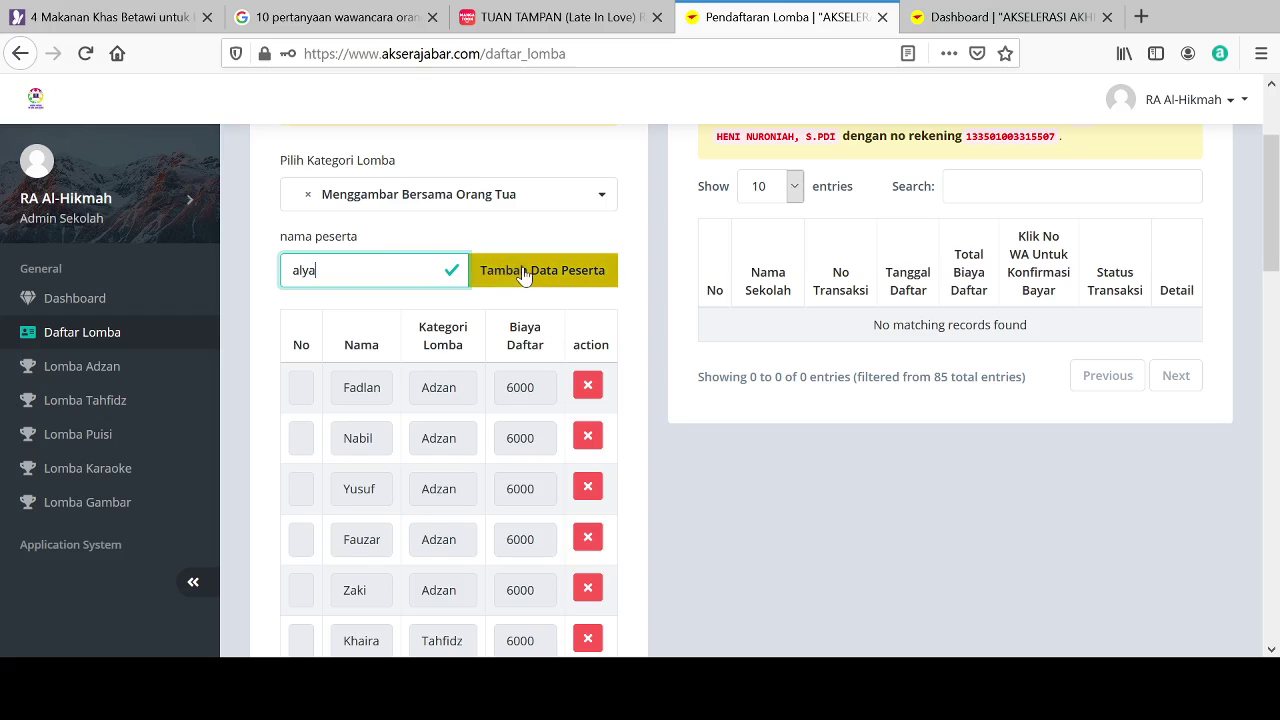
click(523, 272)
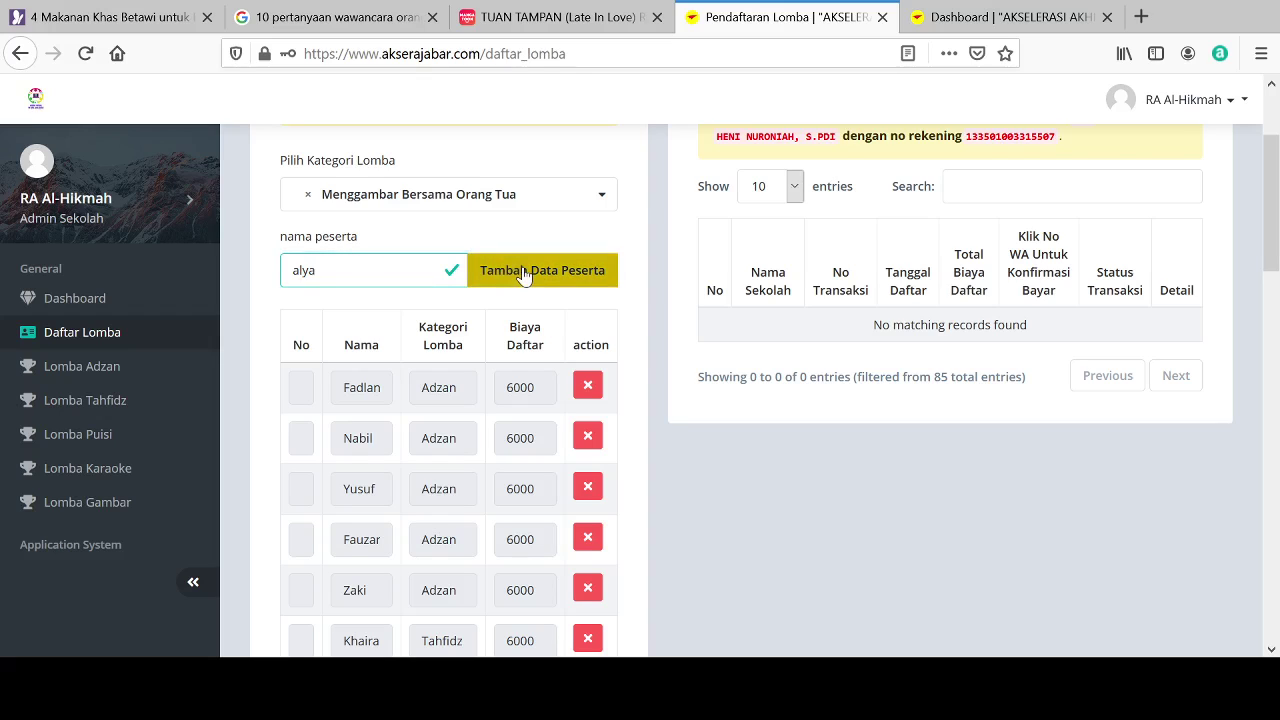
Step: Add the fifth and sixth Menggambar Bersama Orang Tua participants by name
click(446, 203)
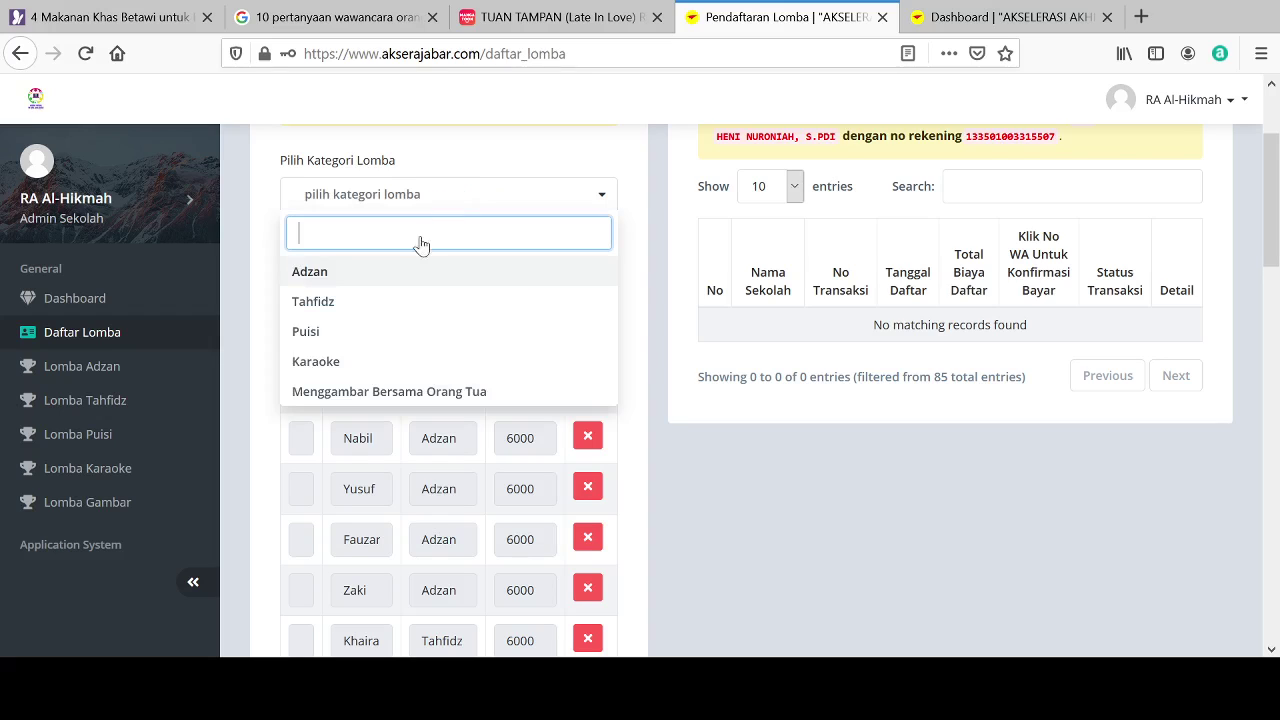
click(342, 394)
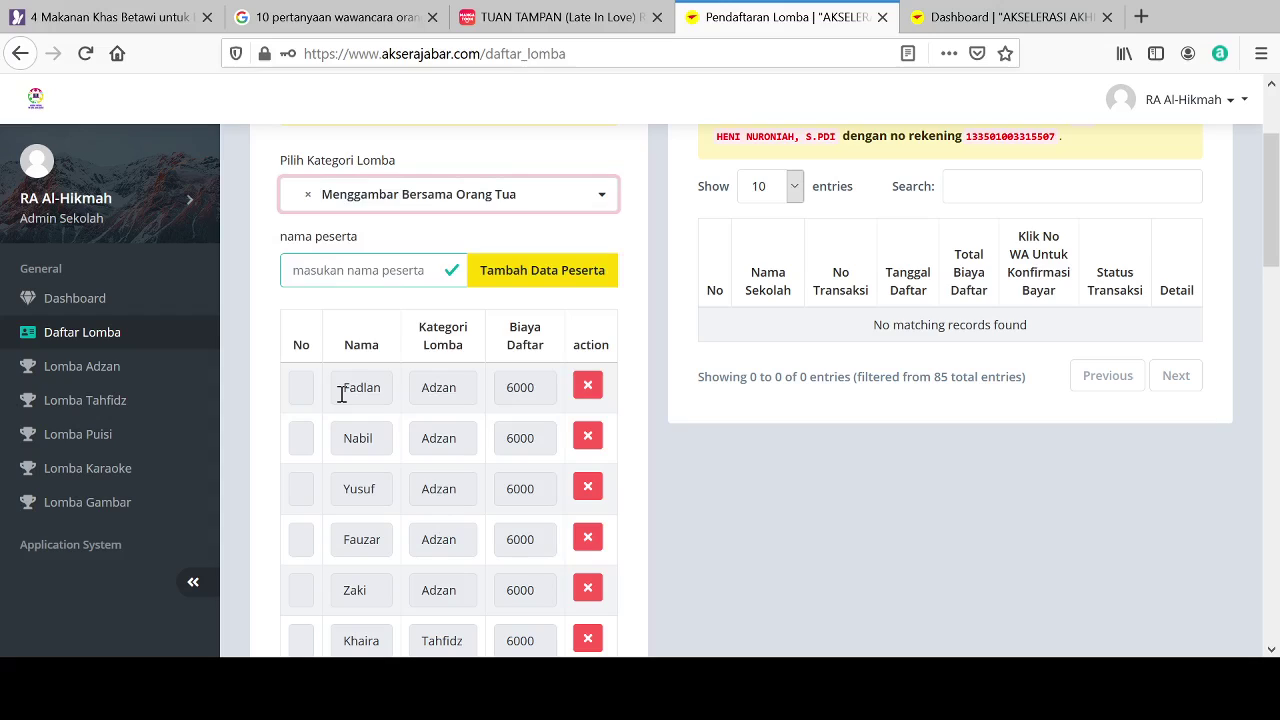
click(342, 270)
text(Sa)
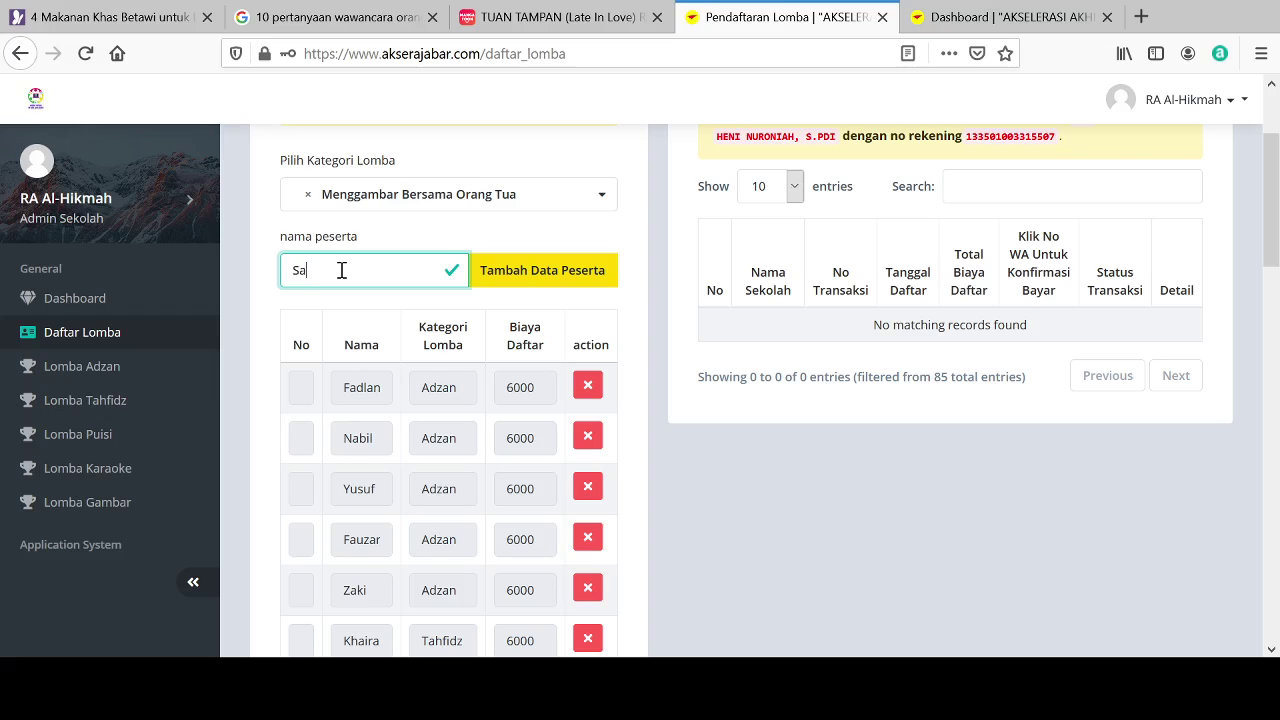
text(kina)
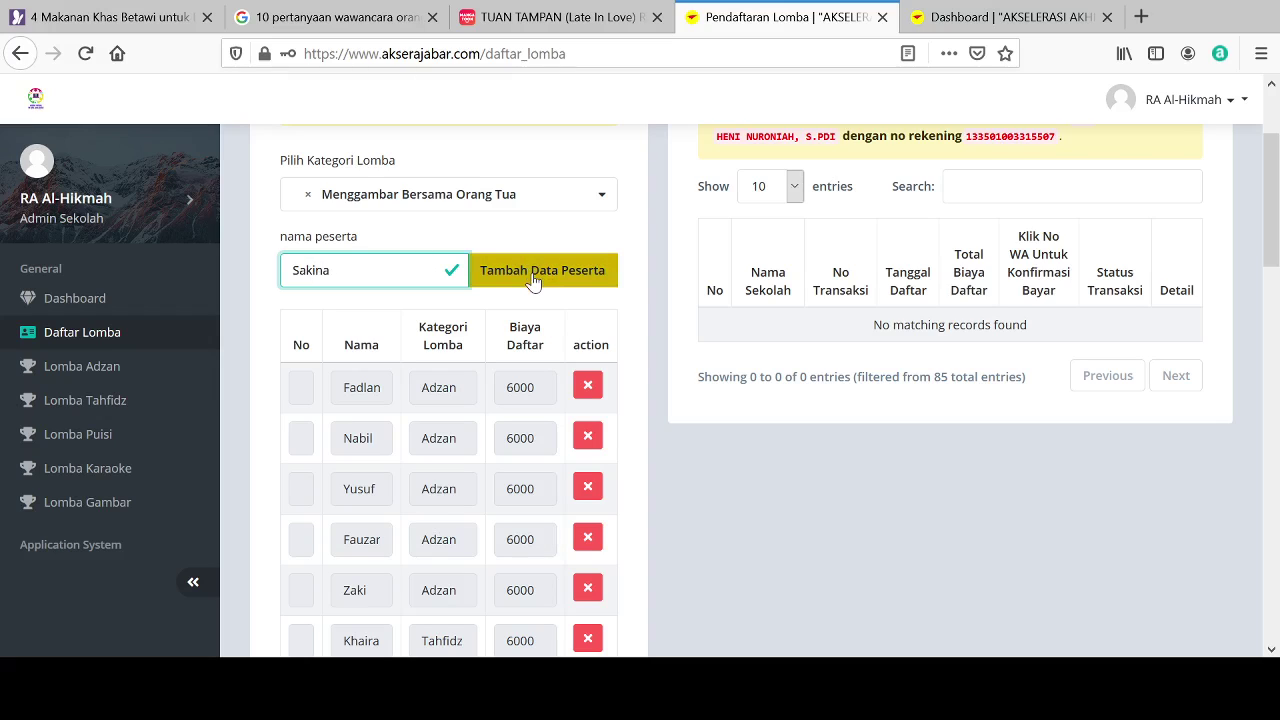
click(533, 280)
click(440, 198)
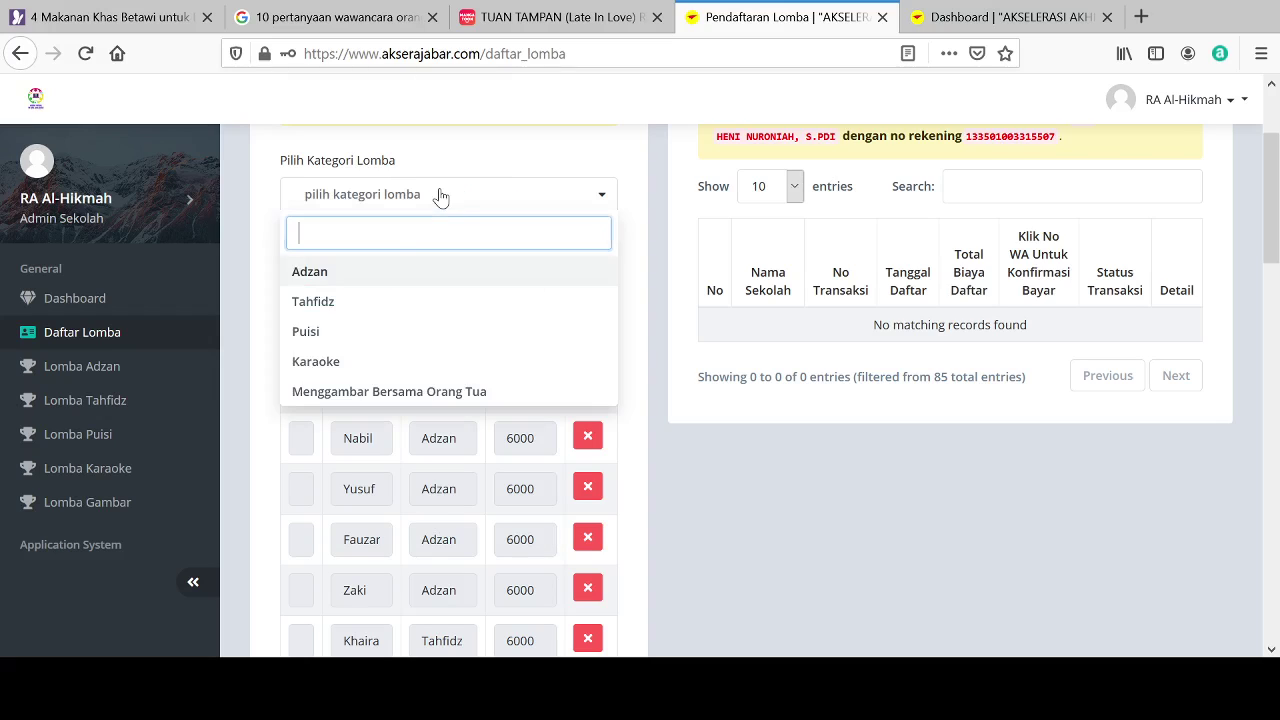
click(340, 392)
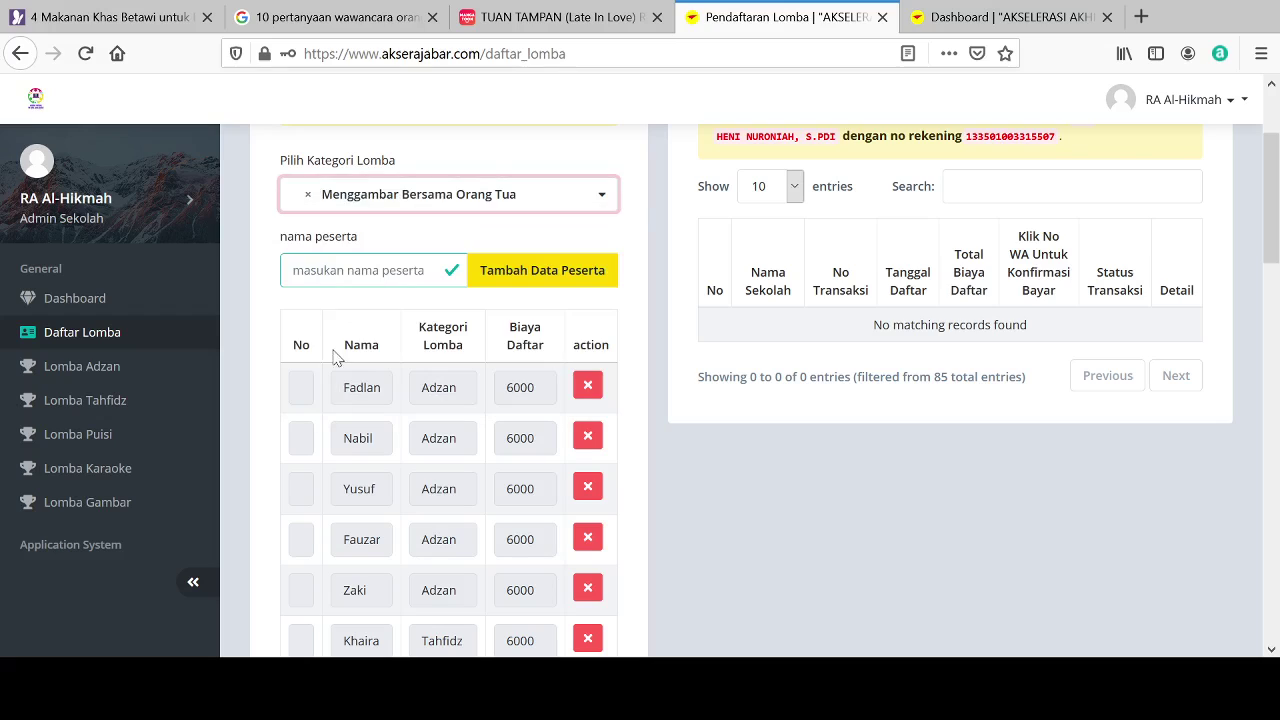
click(305, 270)
text(Aulia)
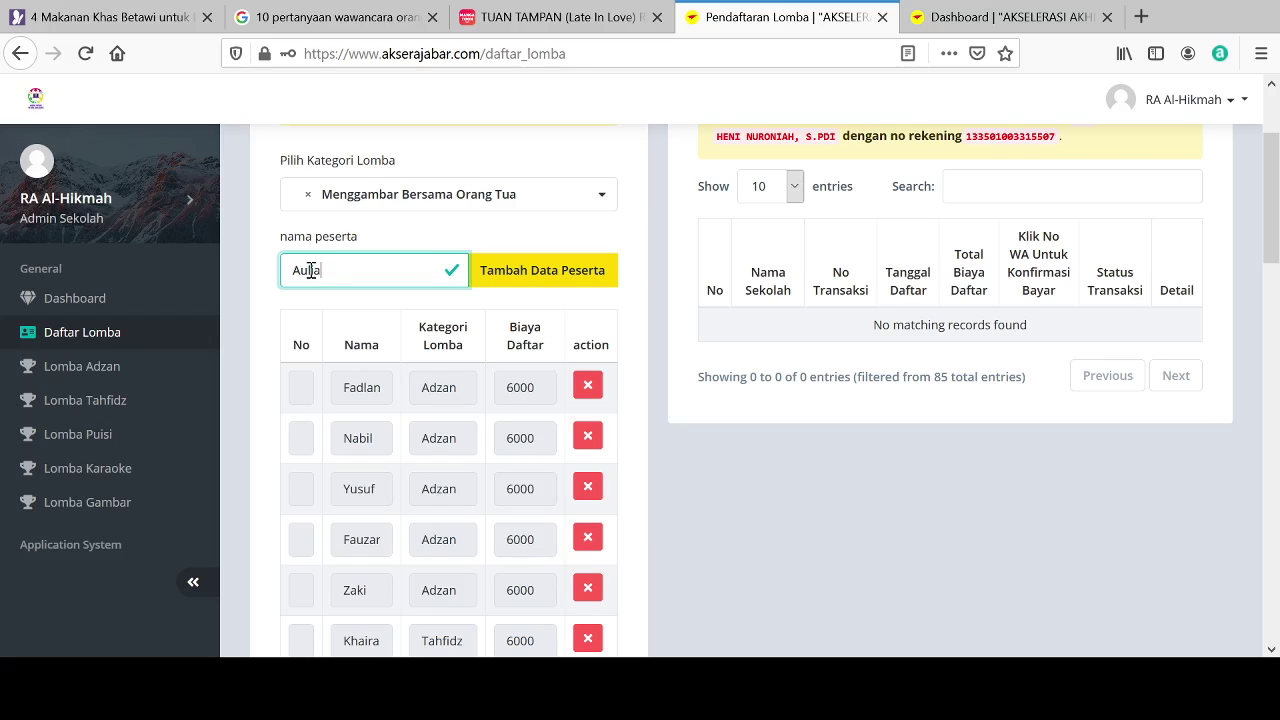
click(523, 275)
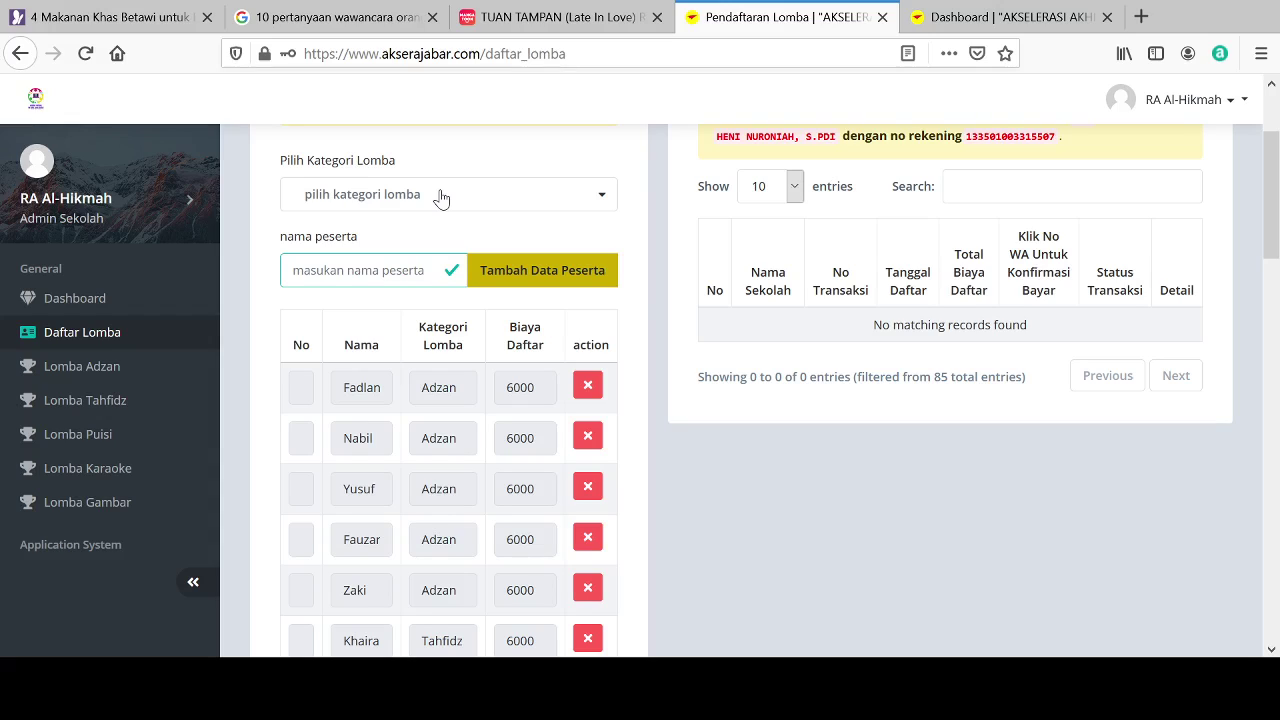
click(443, 197)
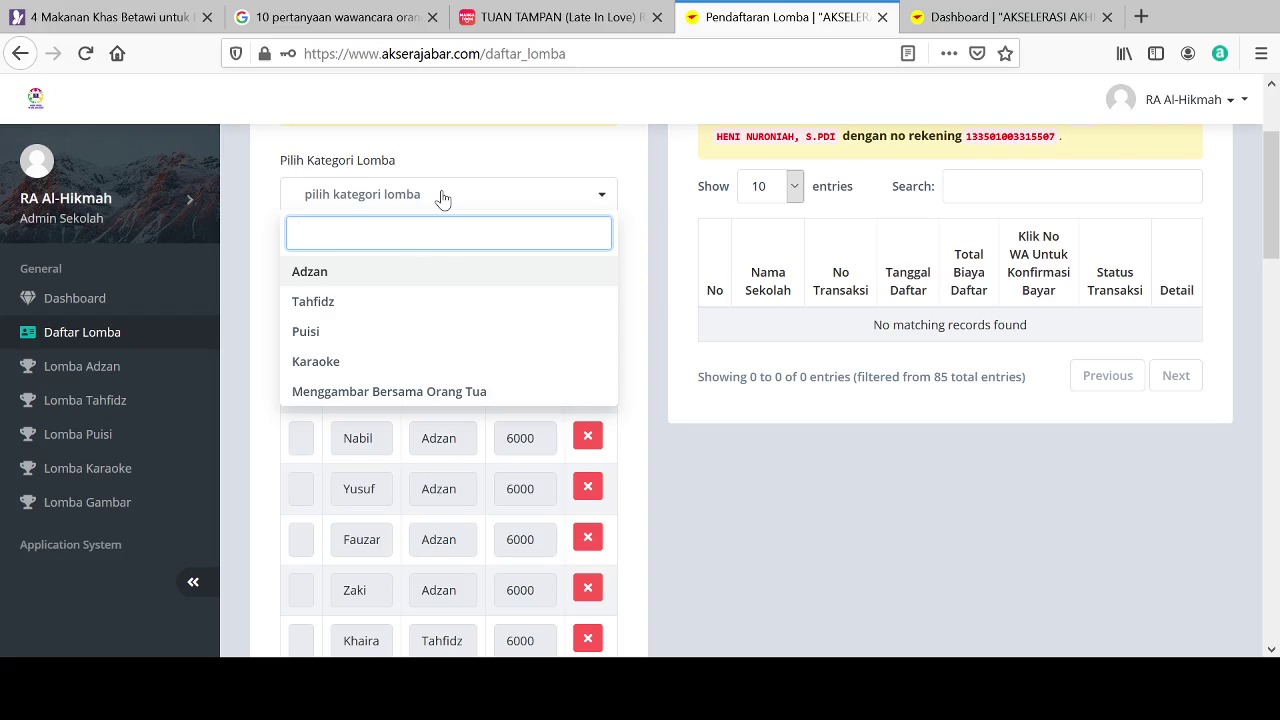
Step: Register two children under Menggambar Bersama Orang Tua, entering each child's name
click(326, 392)
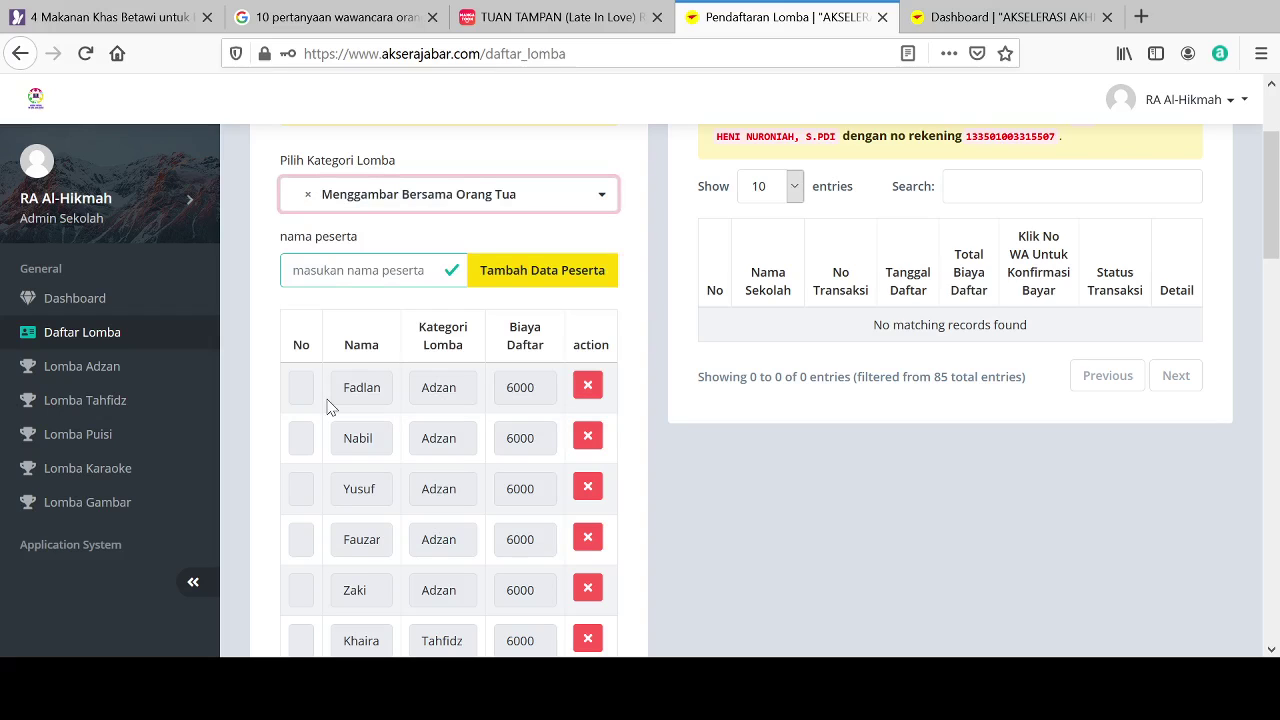
click(325, 277)
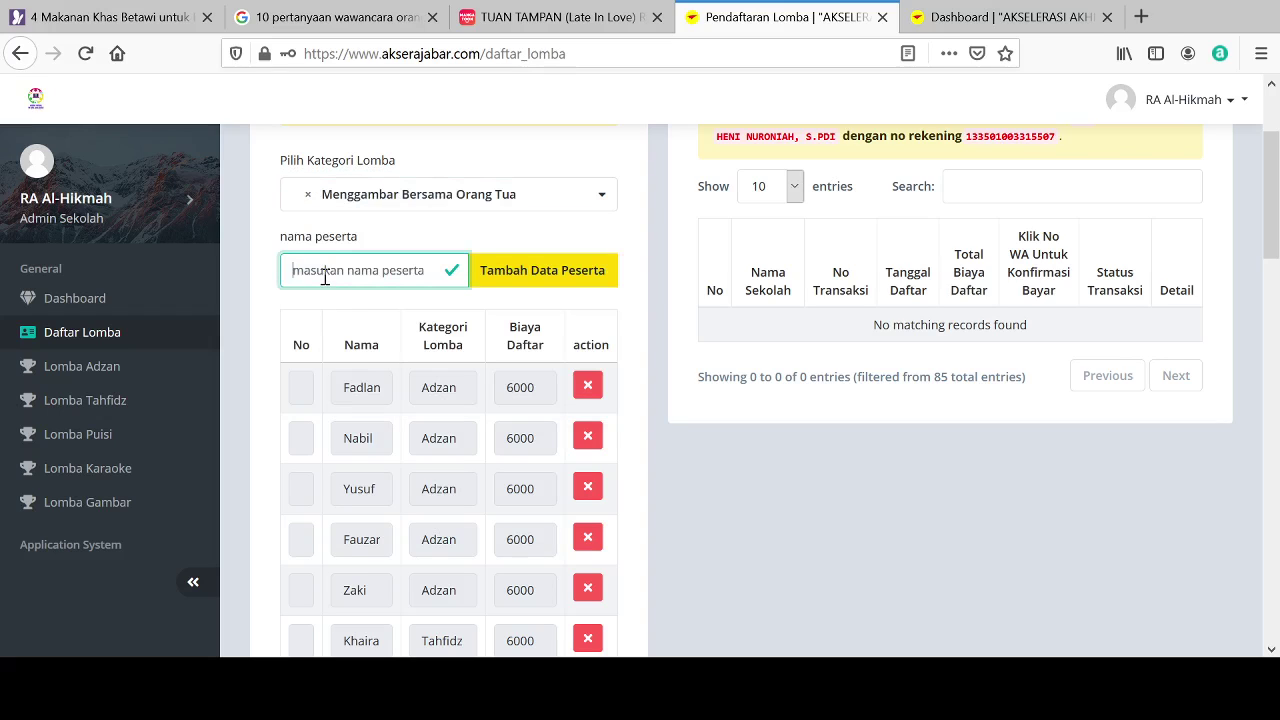
text(Latifa)
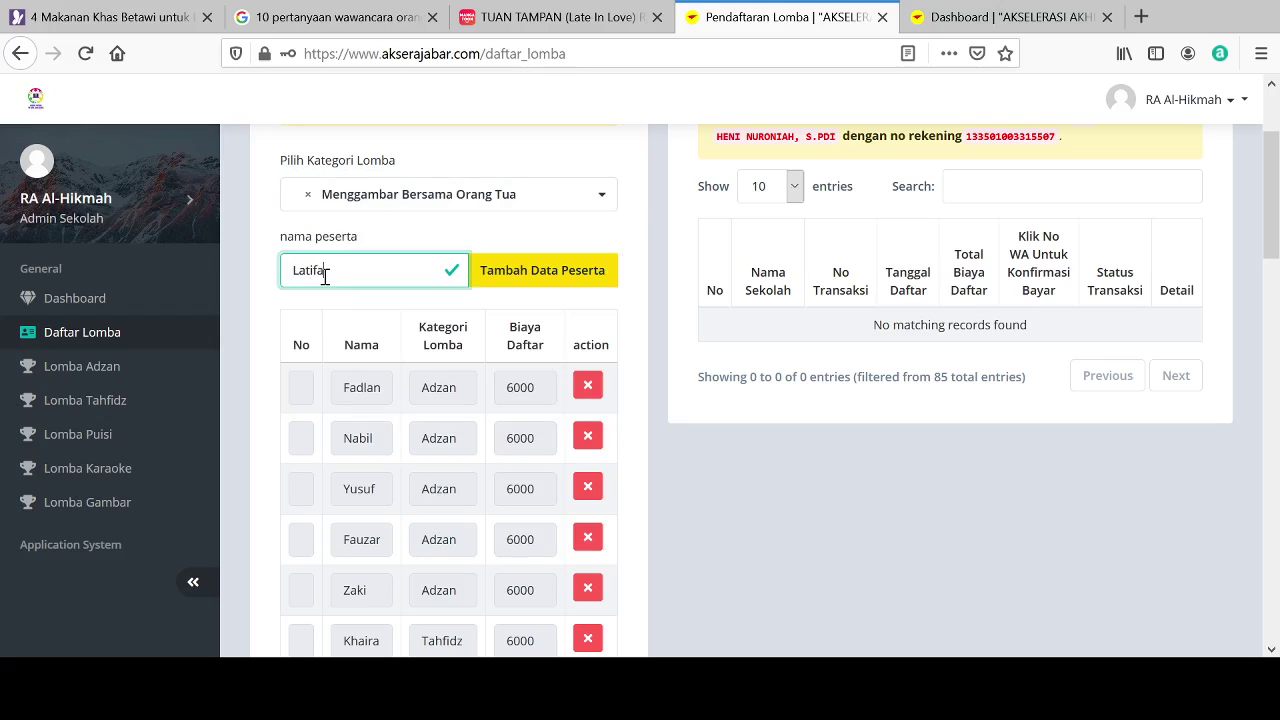
click(484, 280)
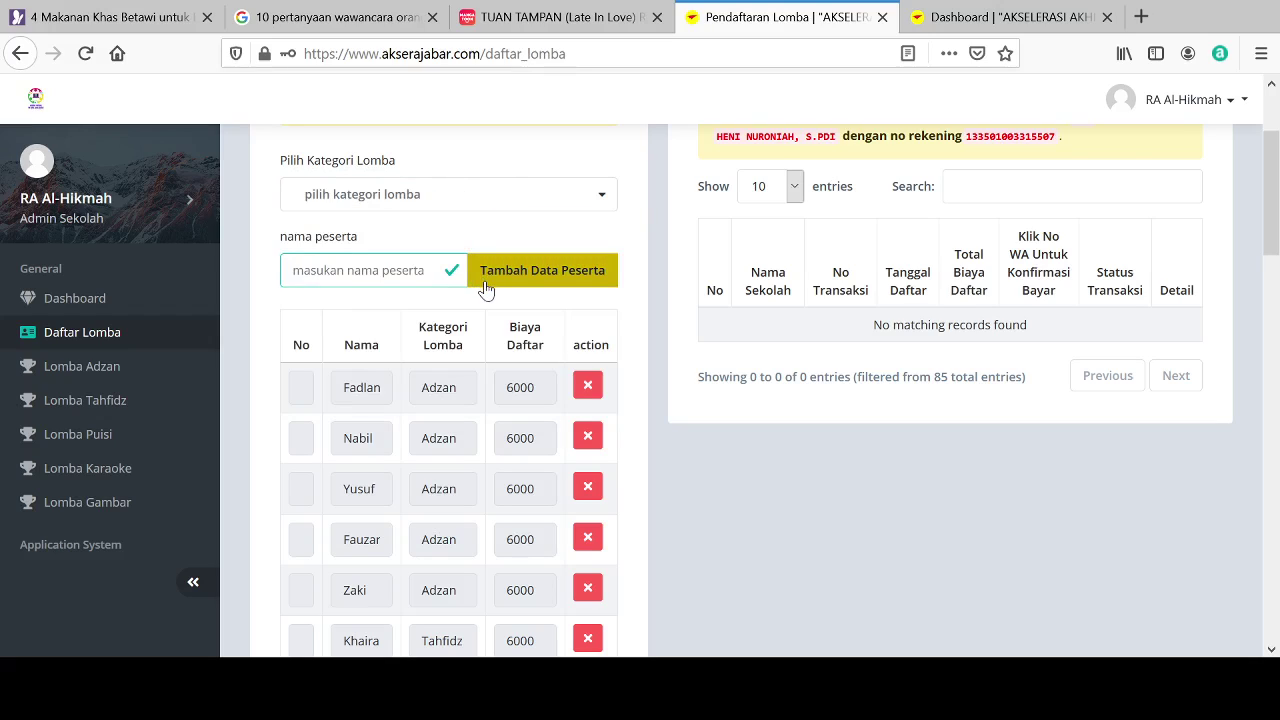
click(435, 205)
click(386, 395)
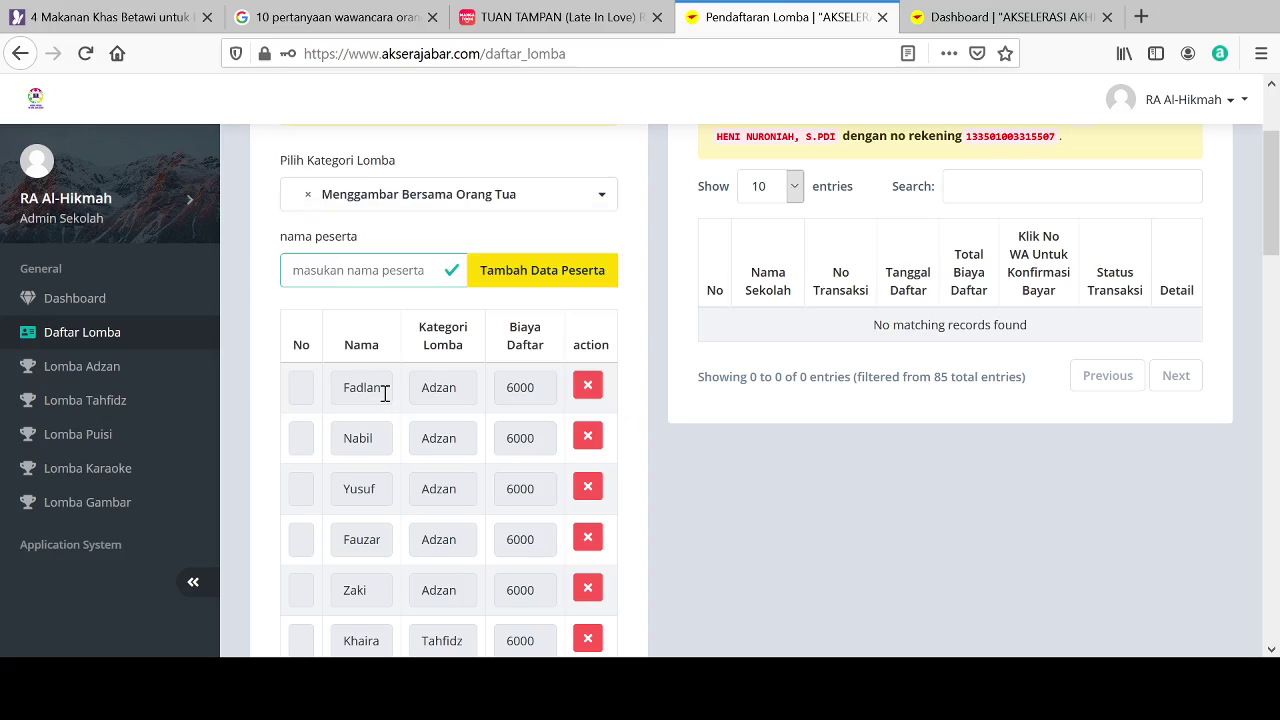
click(343, 270)
text(F)
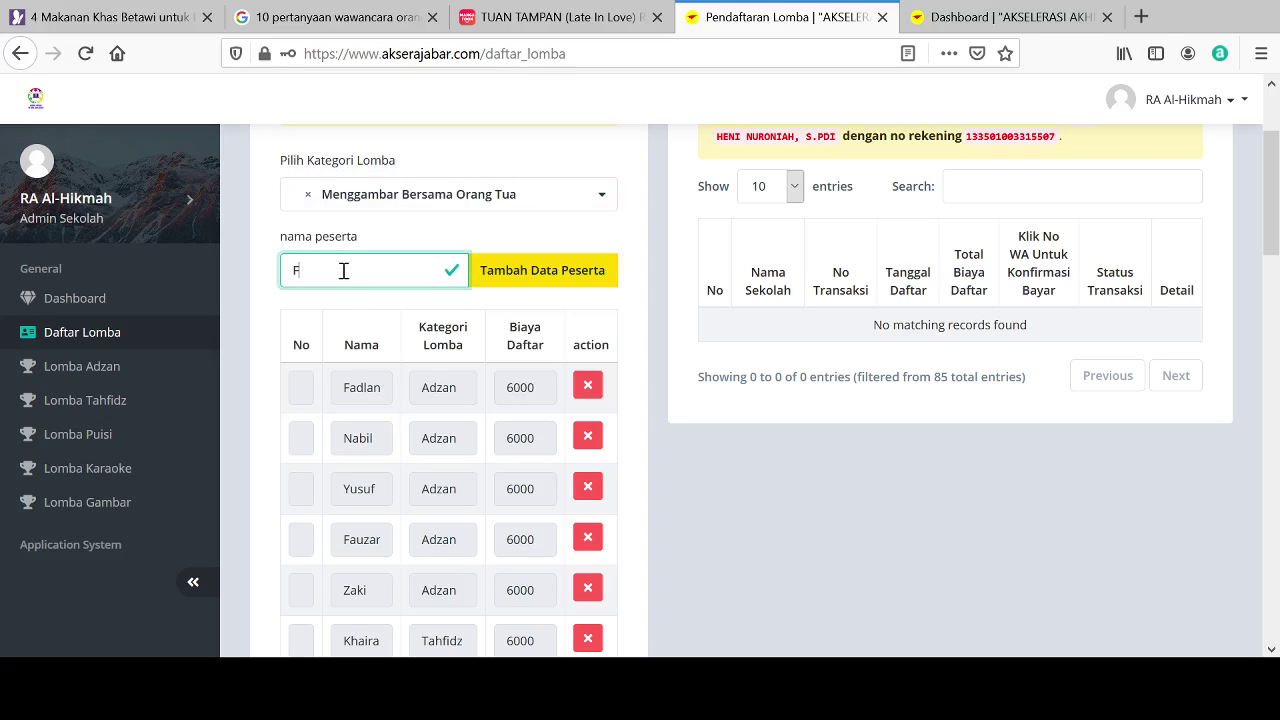
text(aisal)
click(515, 282)
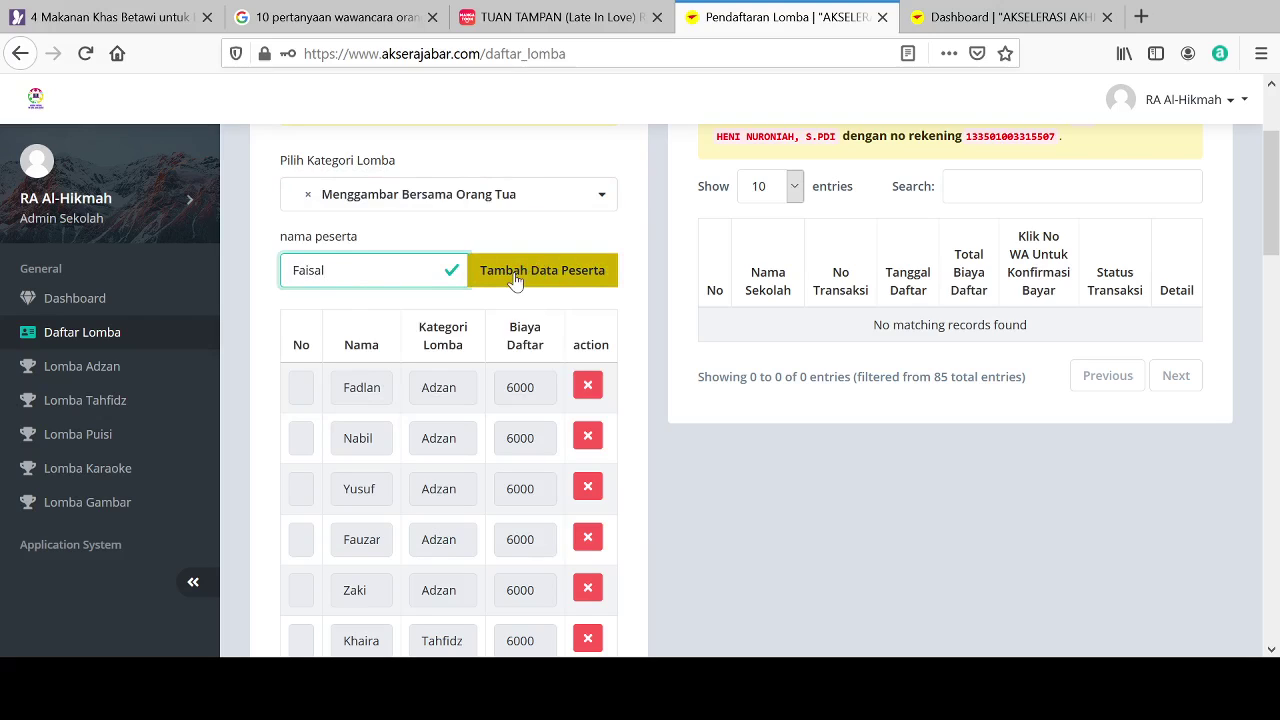
Step: Add two more Menggambar Bersama Orang Tua participants, correcting a mistyped name first
click(468, 198)
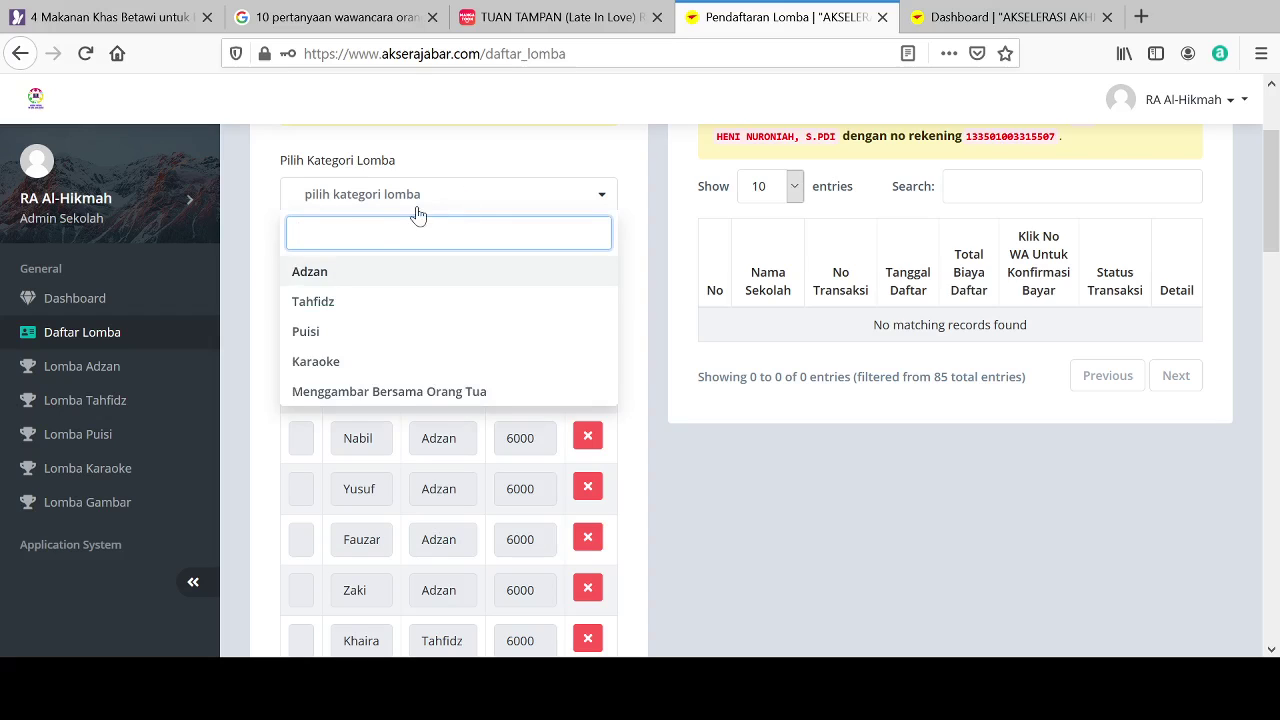
click(337, 392)
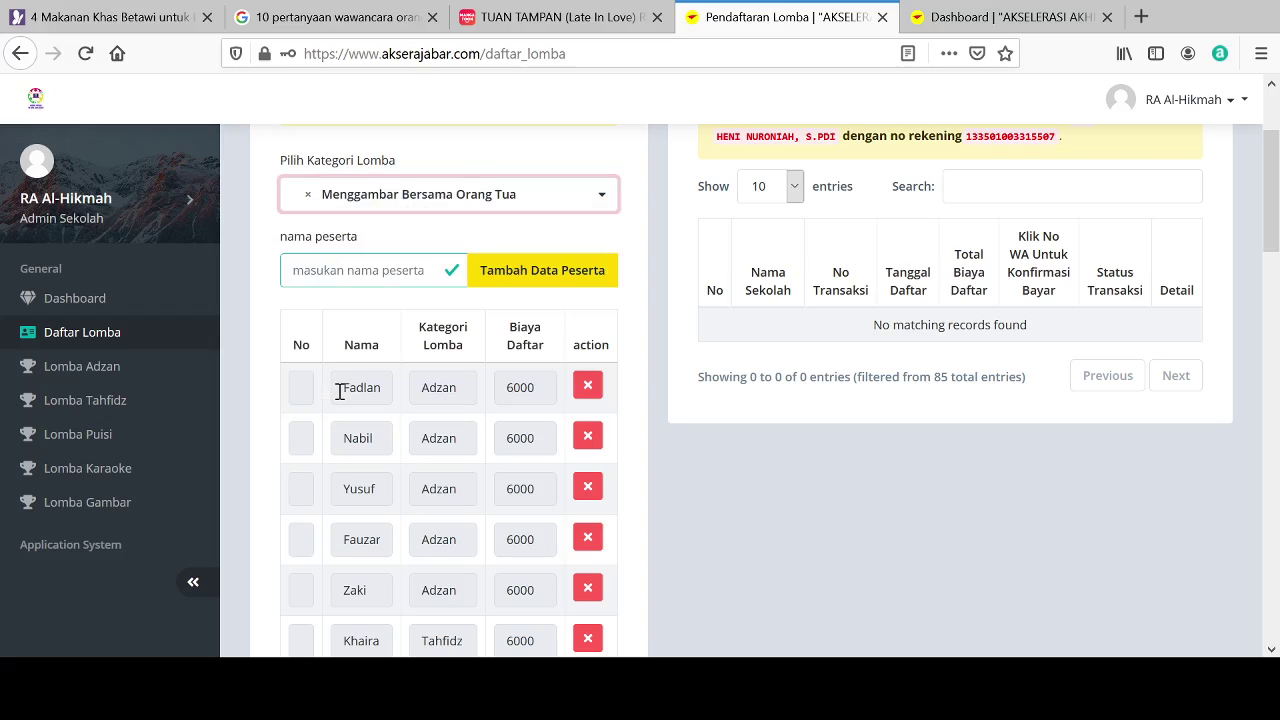
click(316, 277)
text(Fai)
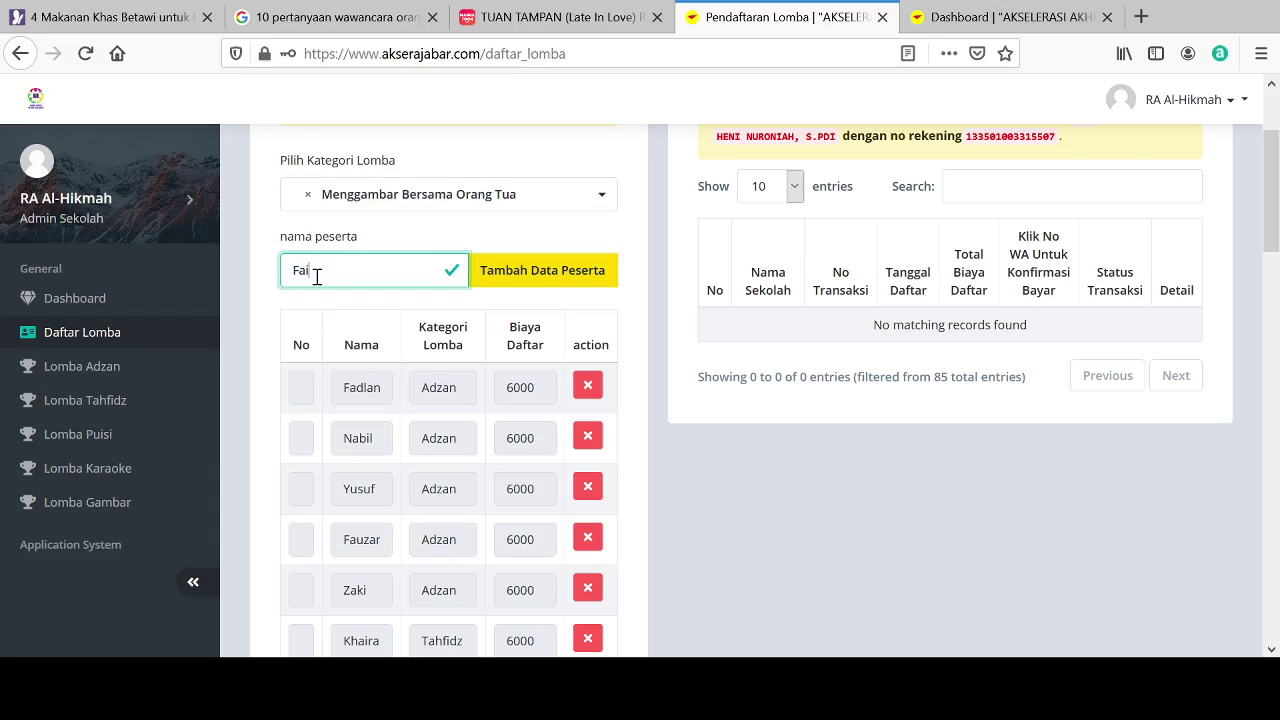
text(salsa)
key(BackSpace)
key(BackSpace)
text(salman)
click(528, 281)
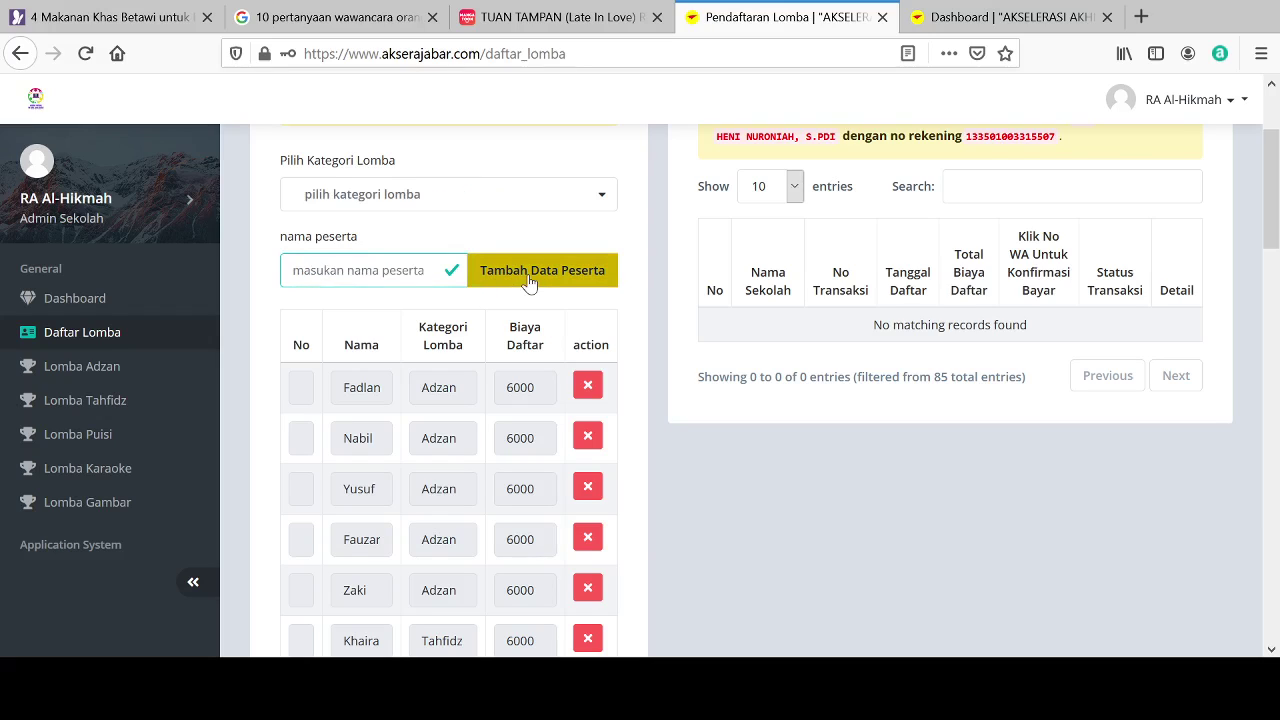
click(452, 210)
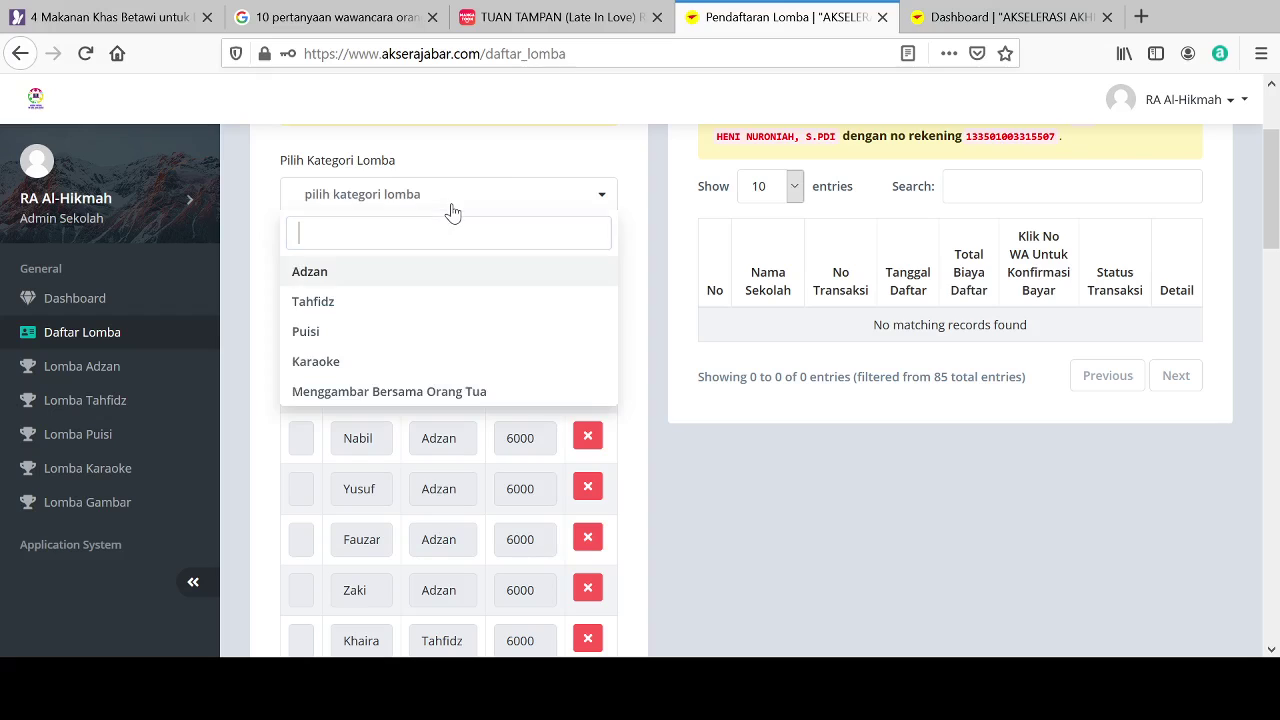
click(322, 396)
click(307, 270)
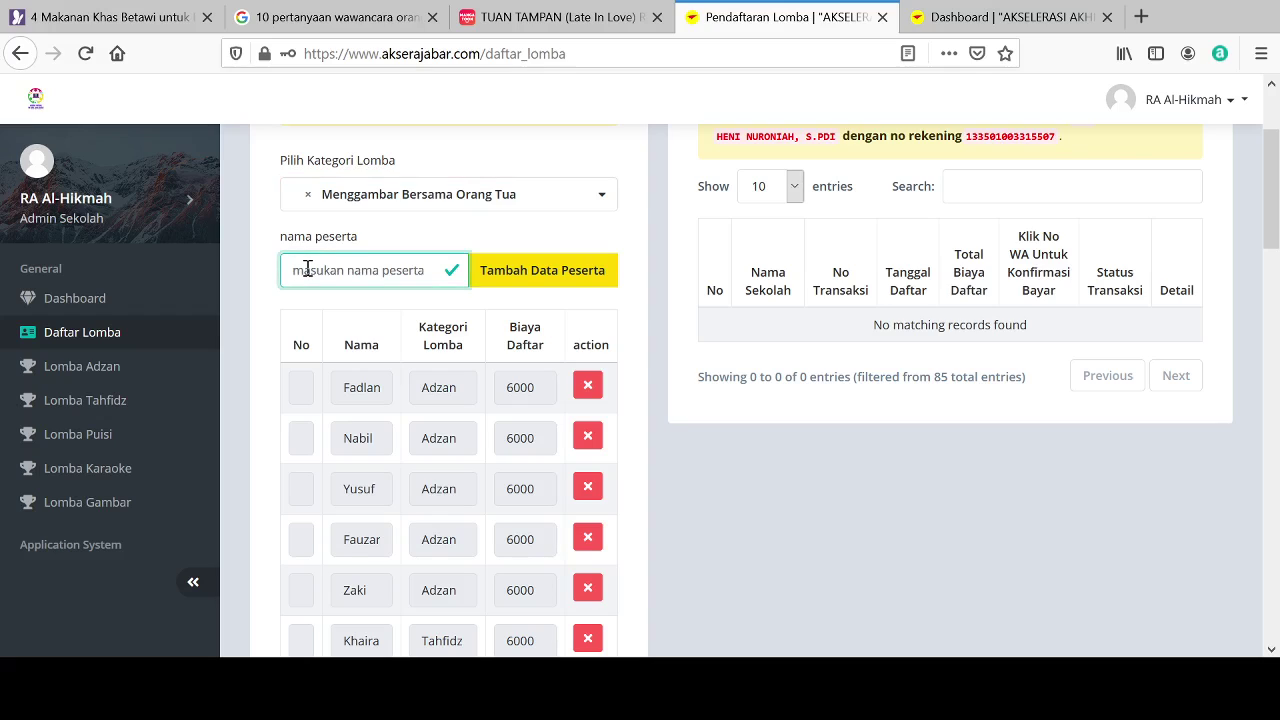
text(Suci)
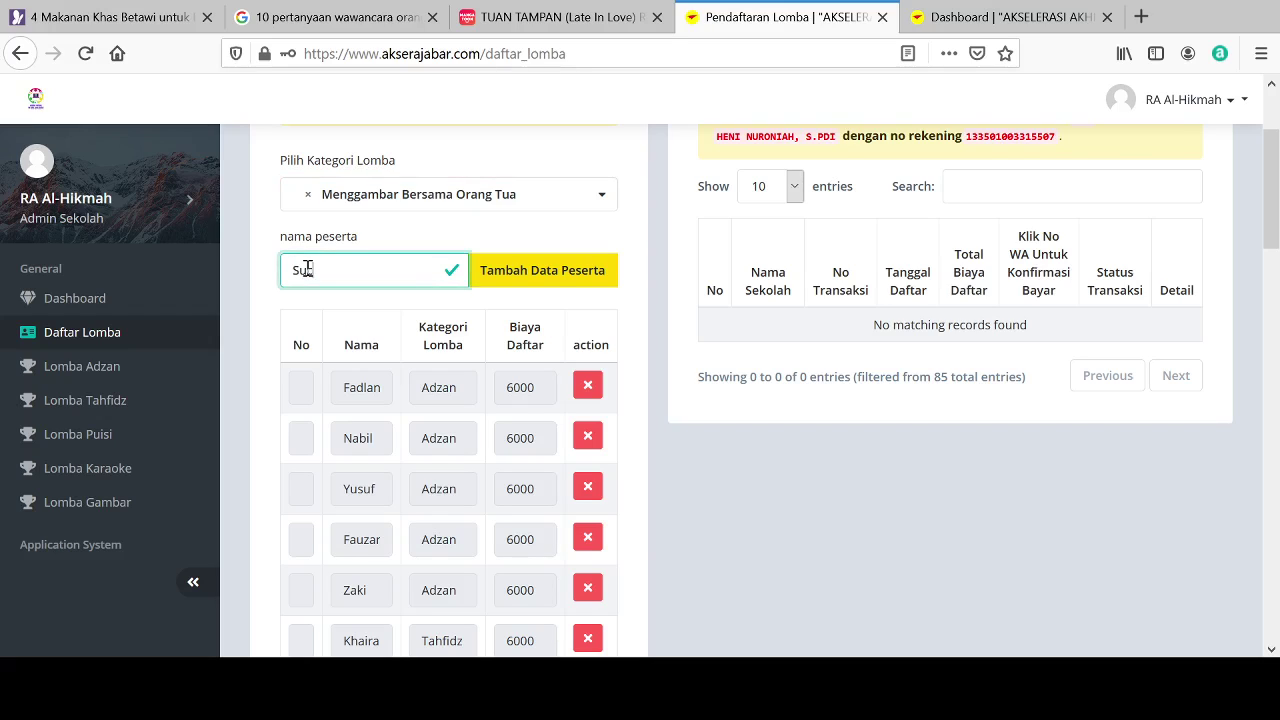
click(551, 268)
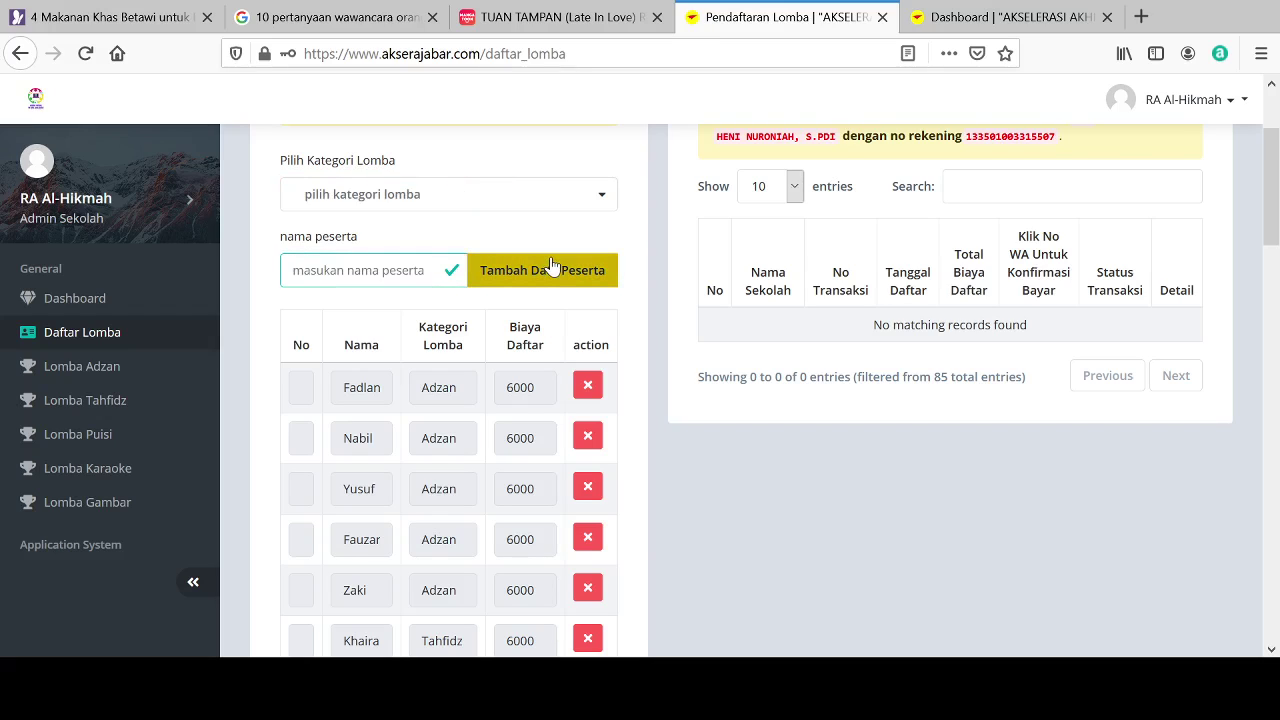
Step: Choose Menggambar Bersama Orang Tua and fill in the next child's name
click(595, 200)
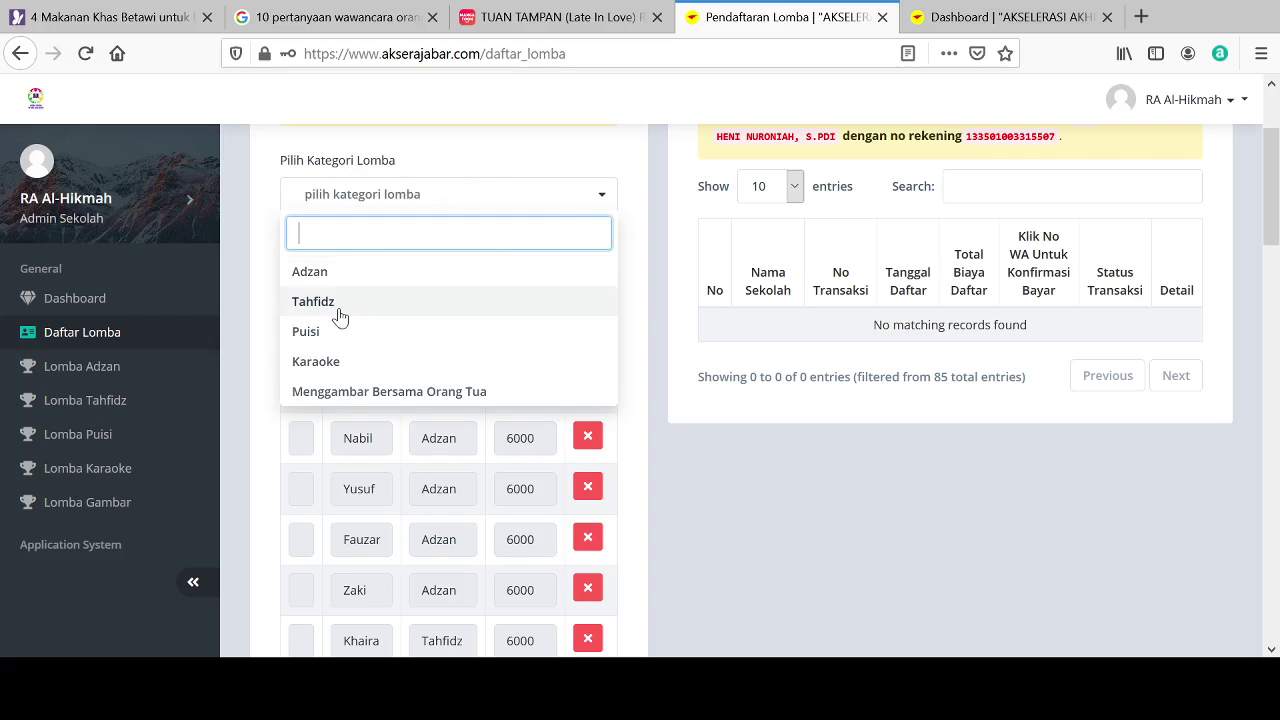
click(340, 394)
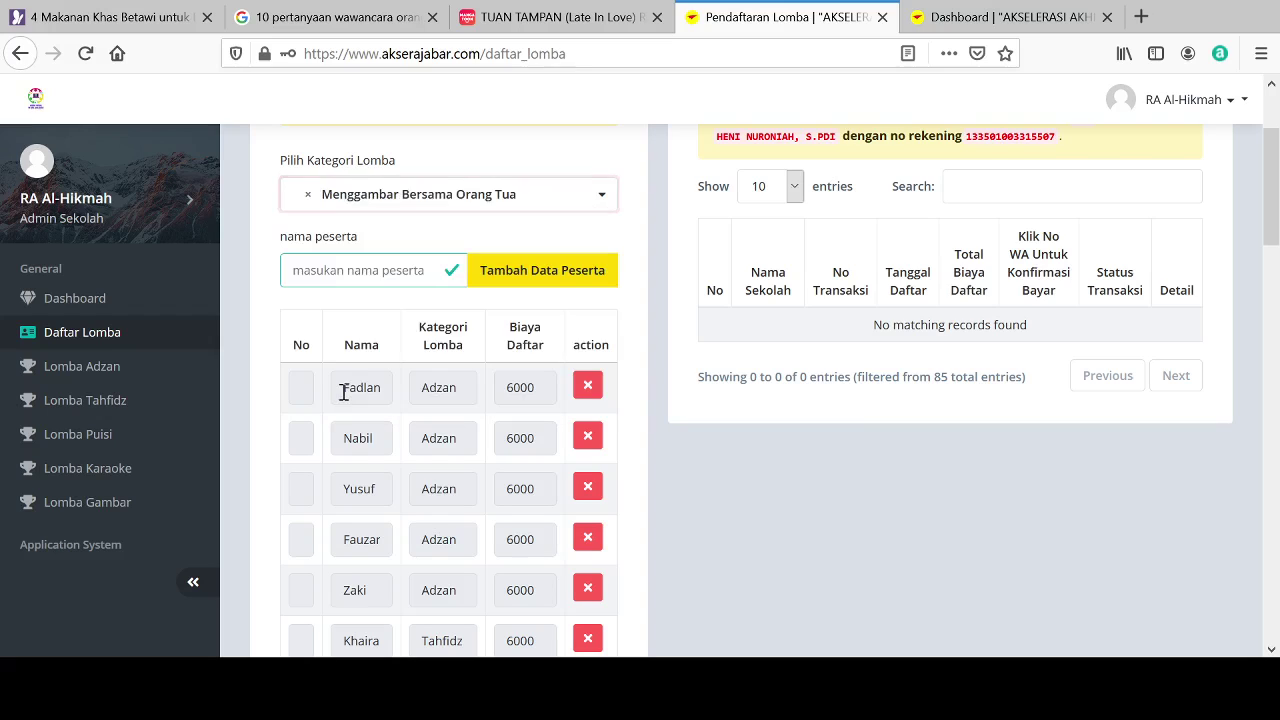
click(303, 278)
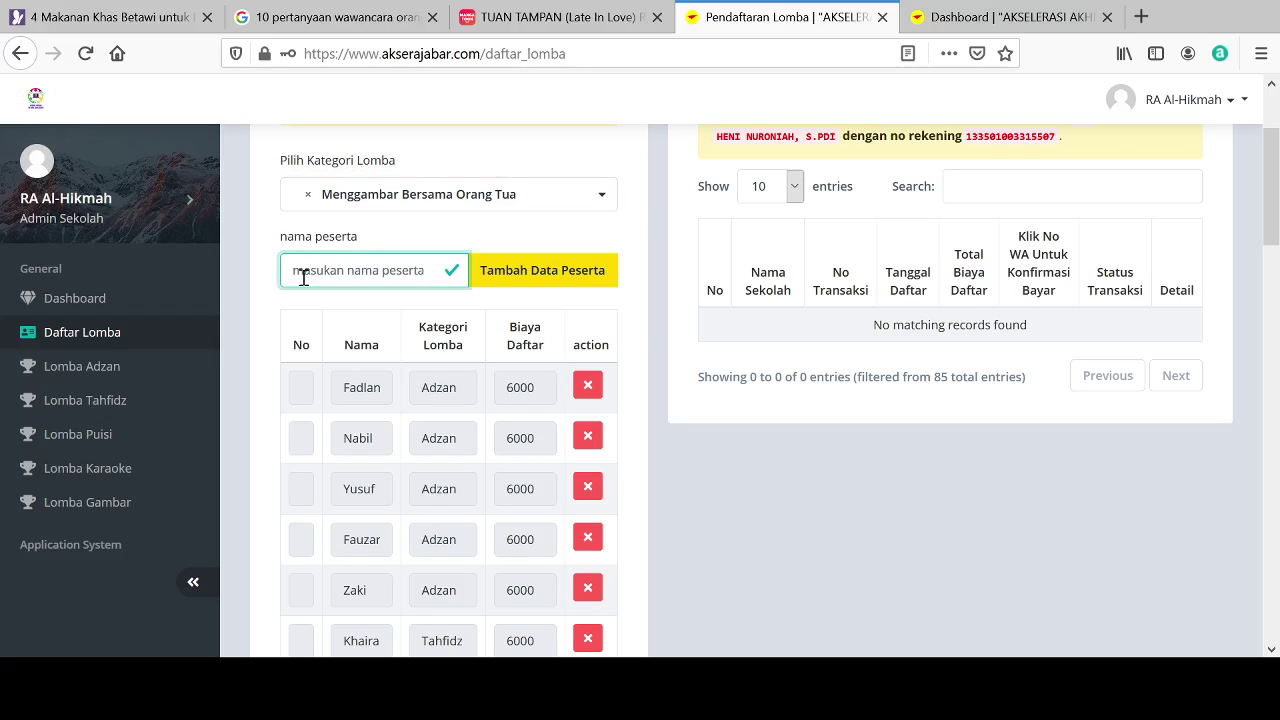
text(Seki)
Step: Submit the pending child and two more under Menggambar Bersama Orang Tua
click(543, 280)
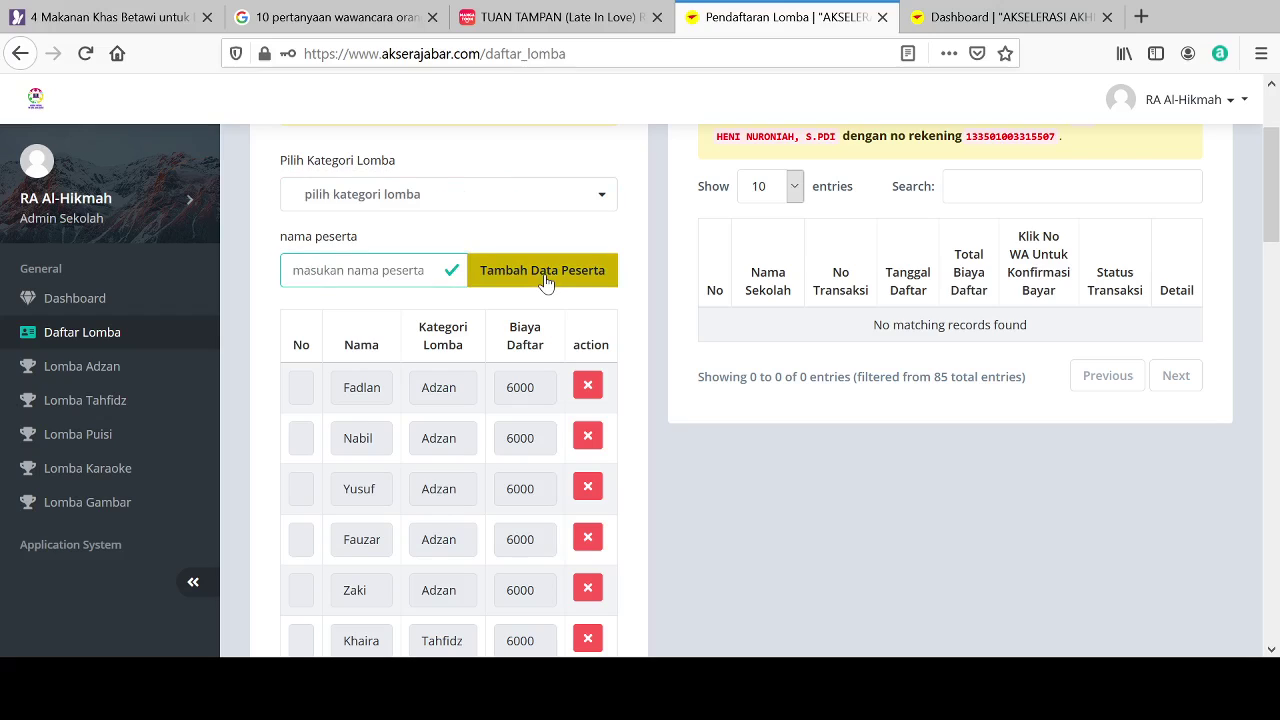
click(469, 207)
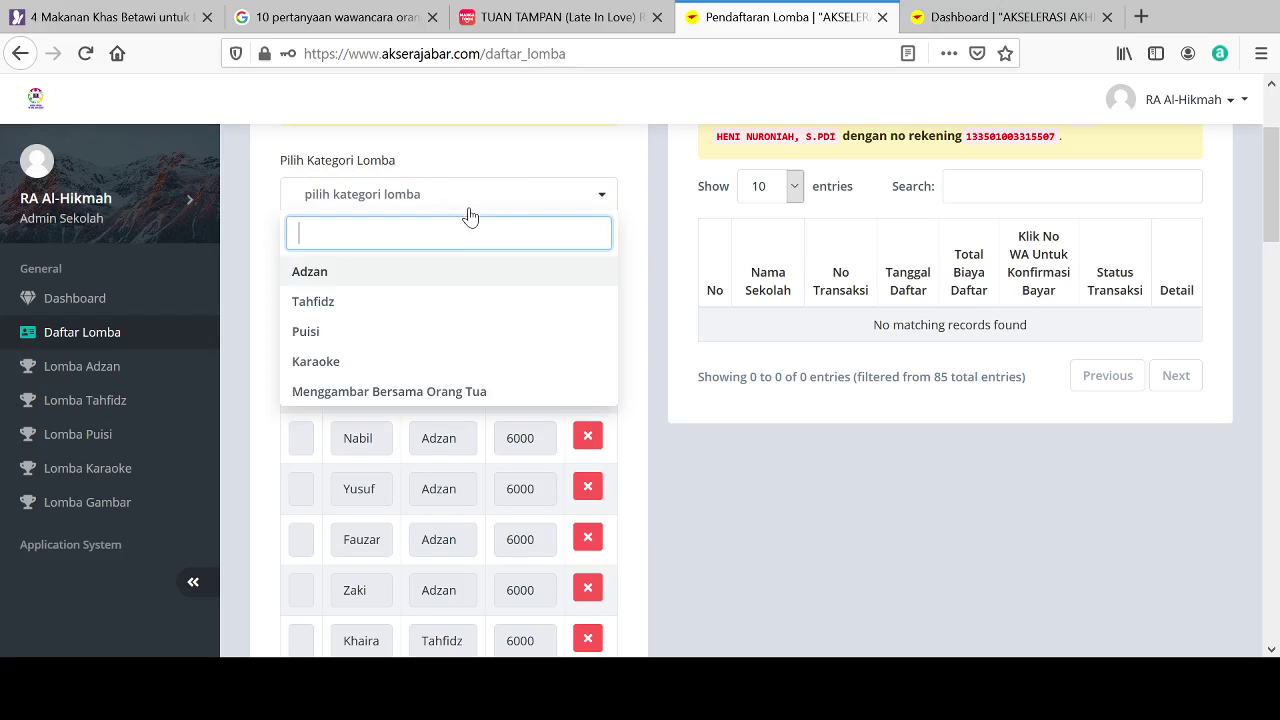
click(378, 395)
click(326, 273)
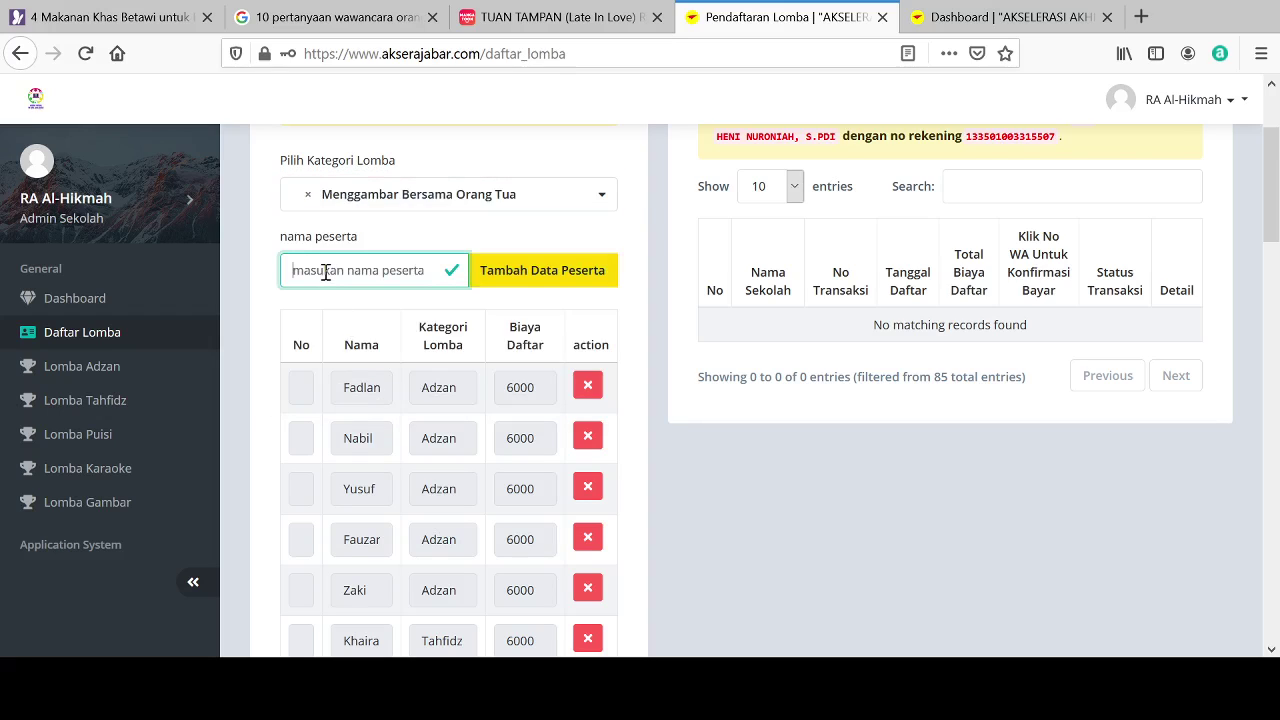
text(Amel)
click(518, 278)
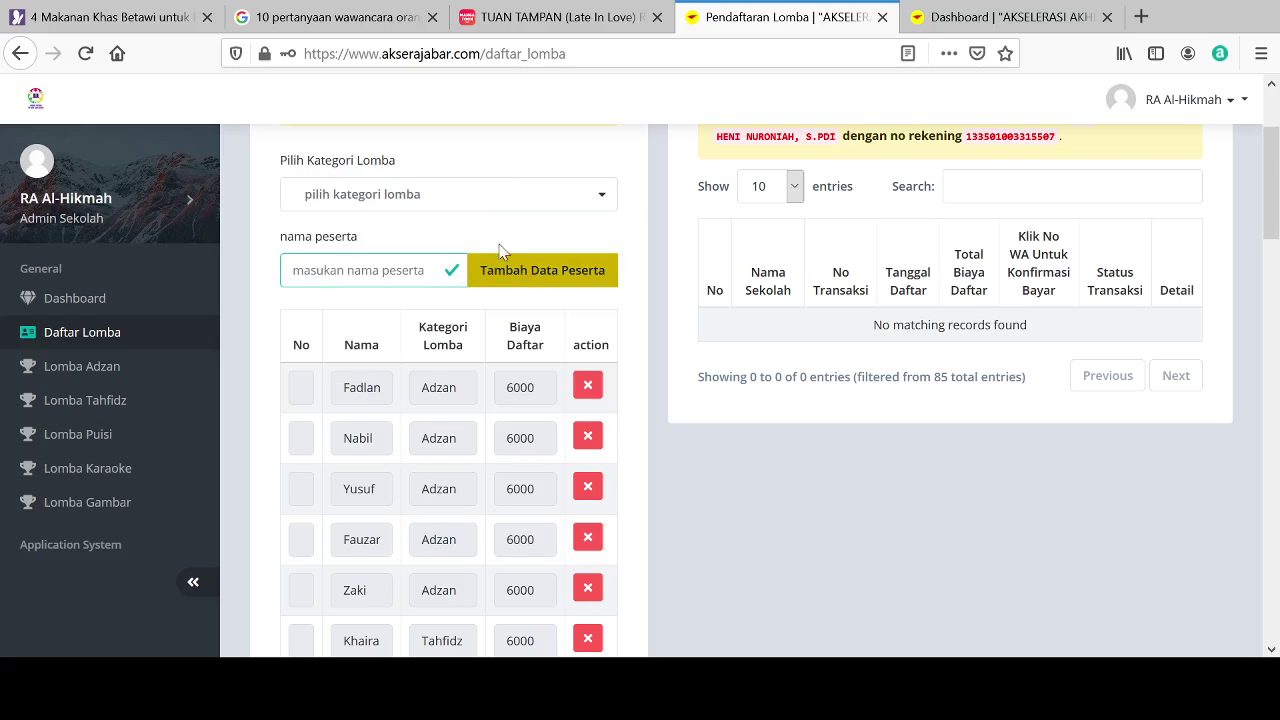
click(440, 196)
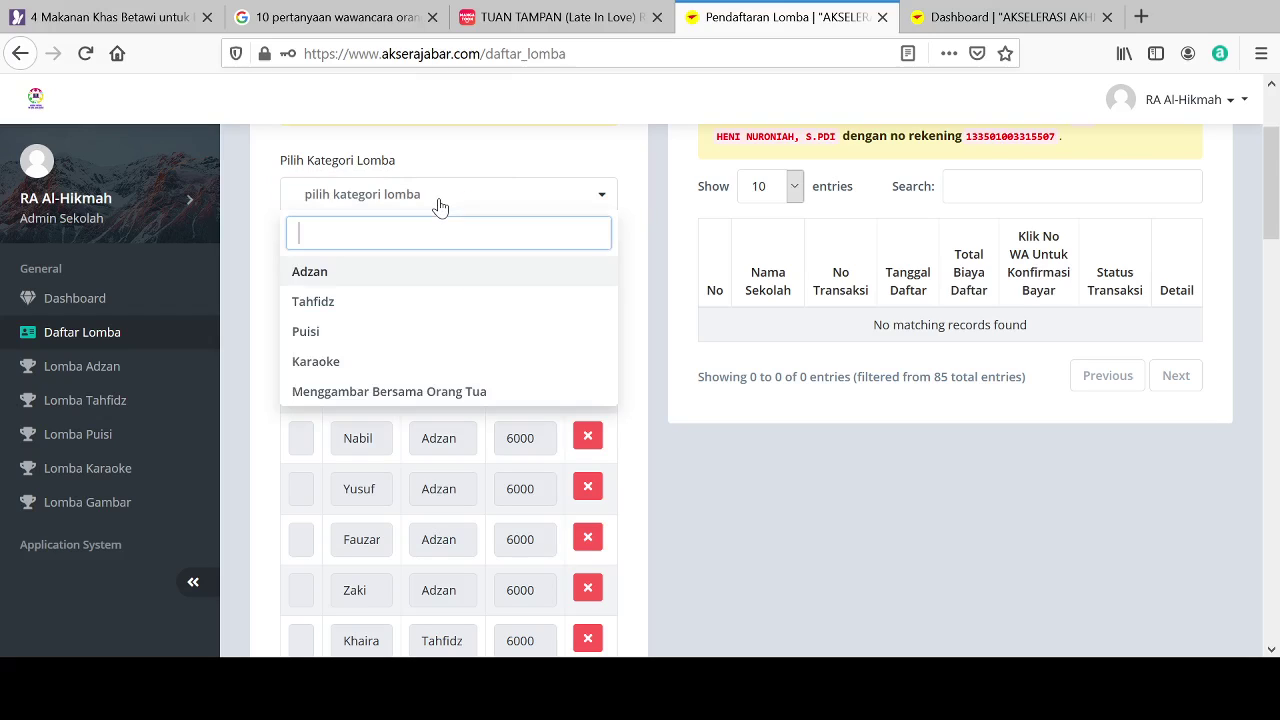
click(325, 398)
click(315, 270)
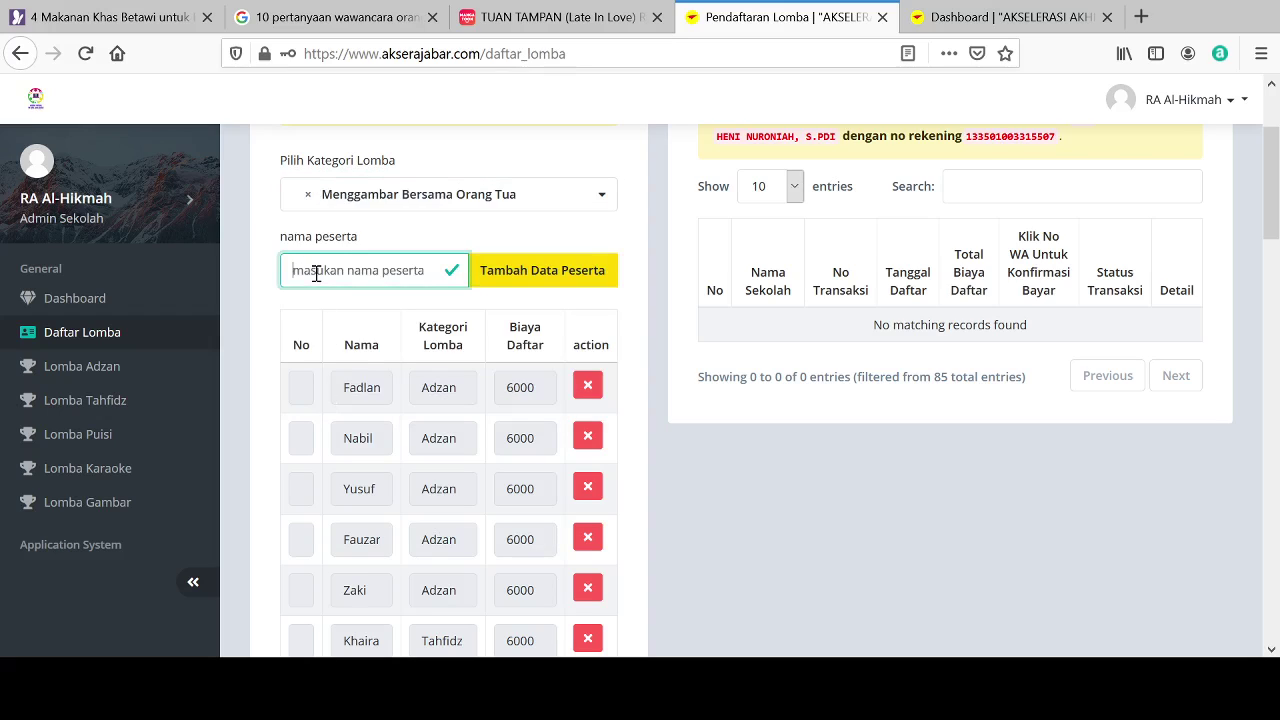
text(Aska)
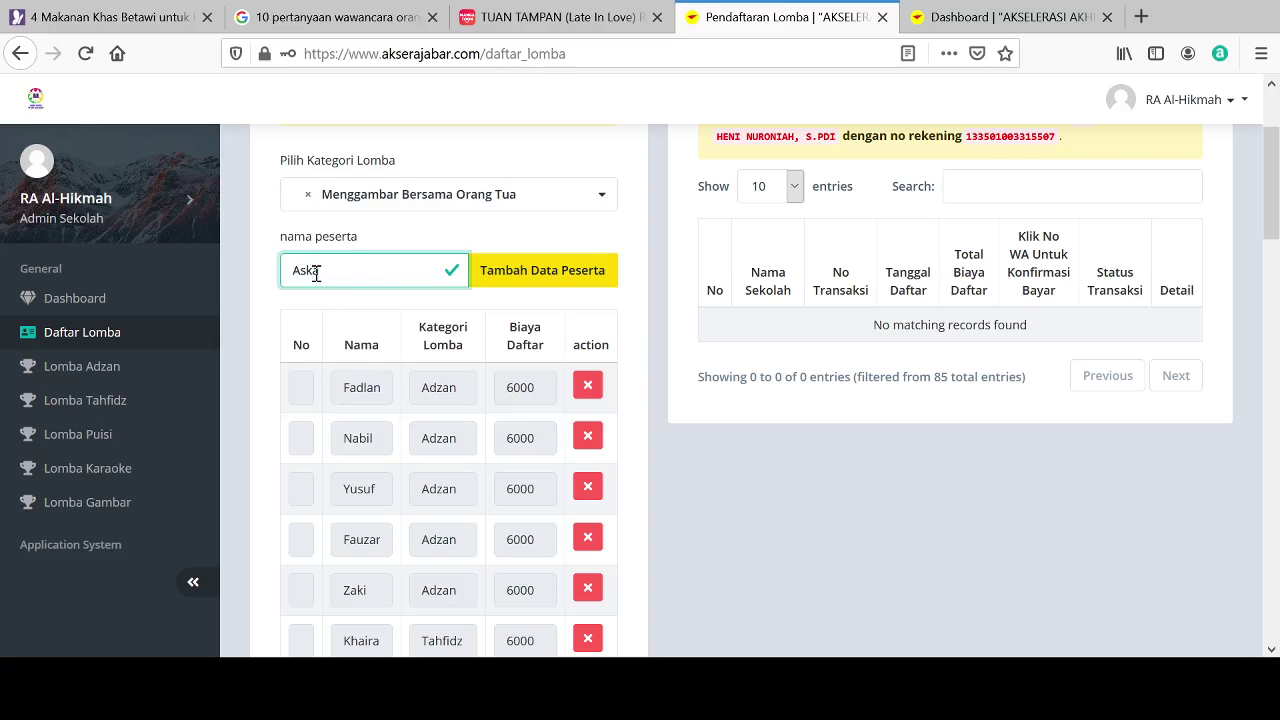
click(540, 274)
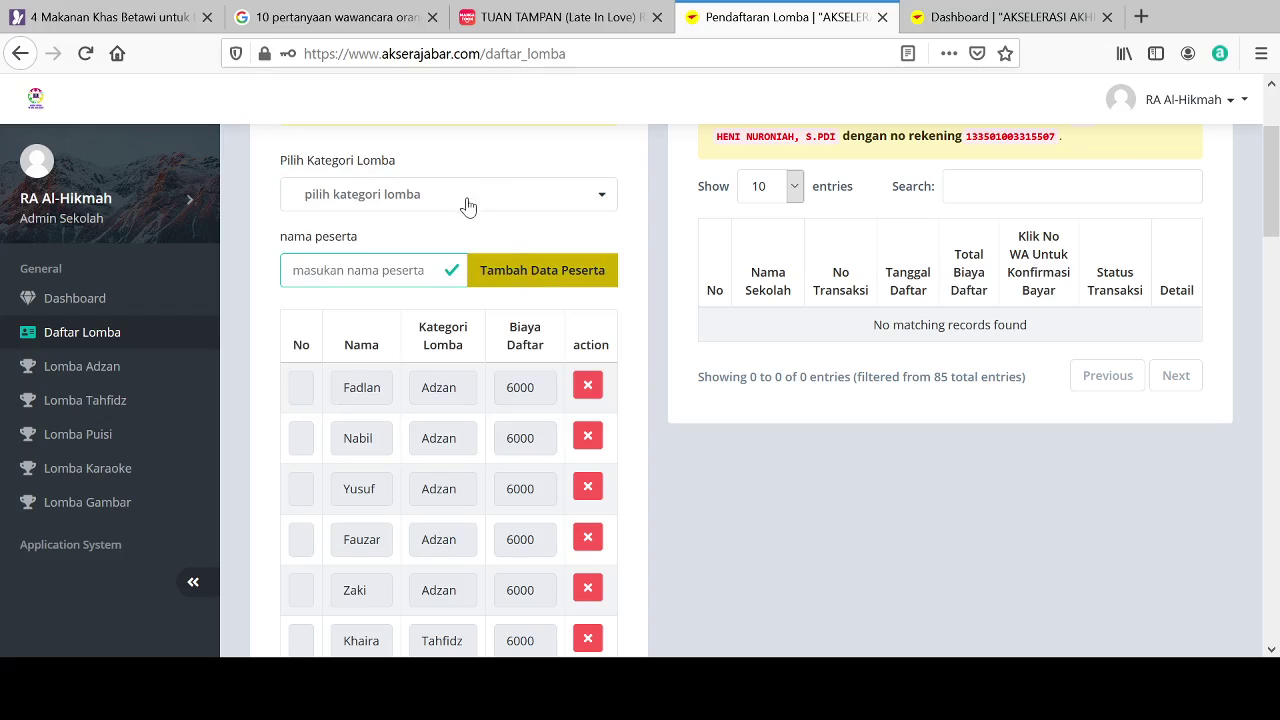
Step: Register two further Menggambar Bersama Orang Tua children, removing a stray letter from one name
click(465, 203)
click(340, 398)
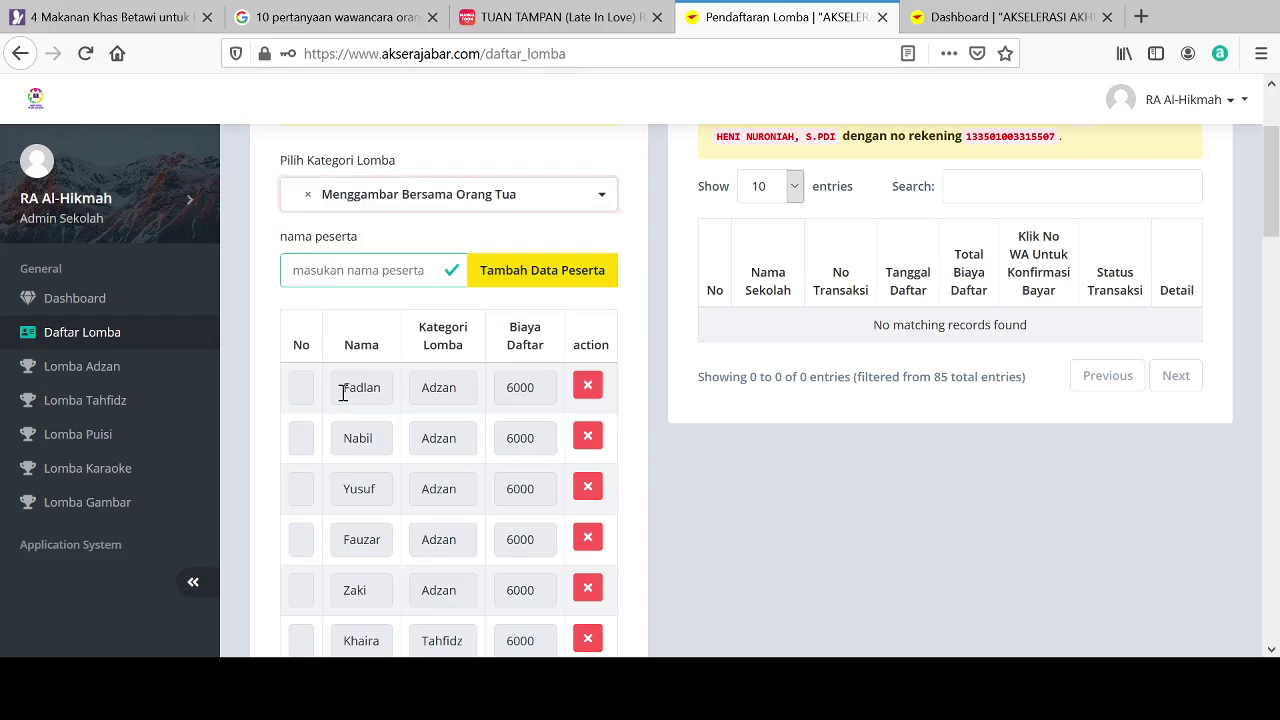
click(329, 276)
text(R)
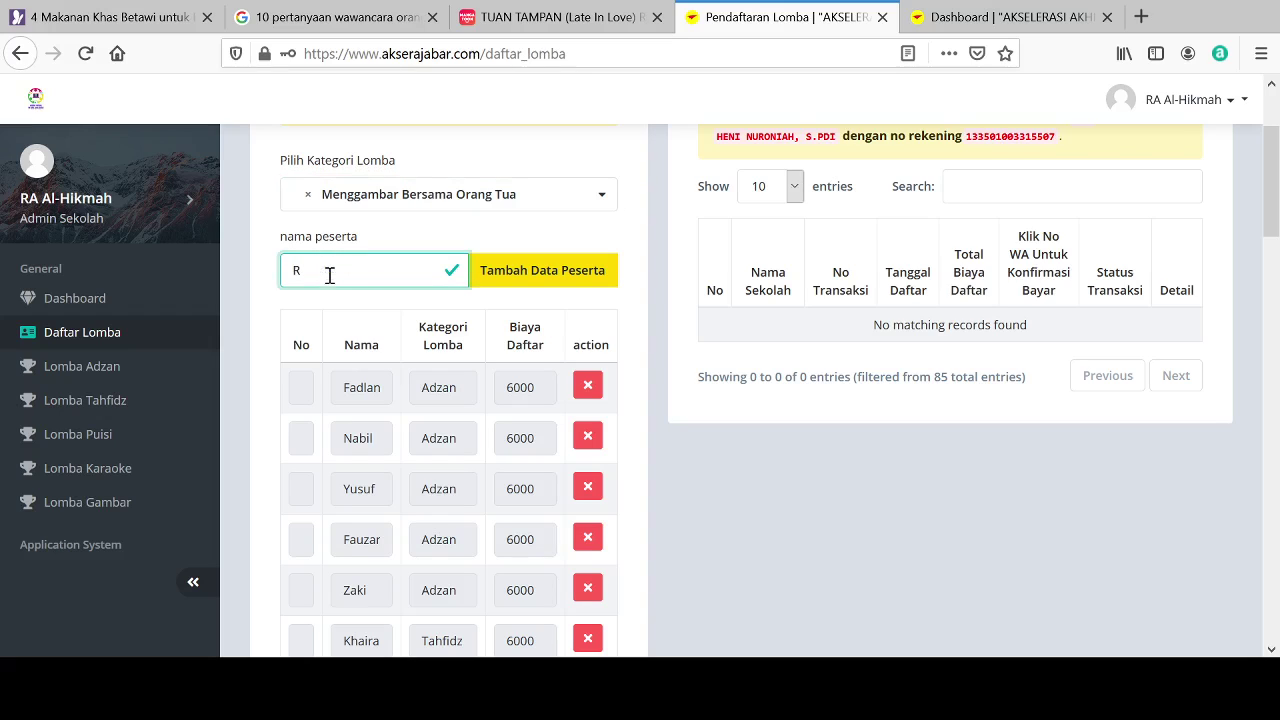
key(BackSpace)
text(Tifani)
click(528, 274)
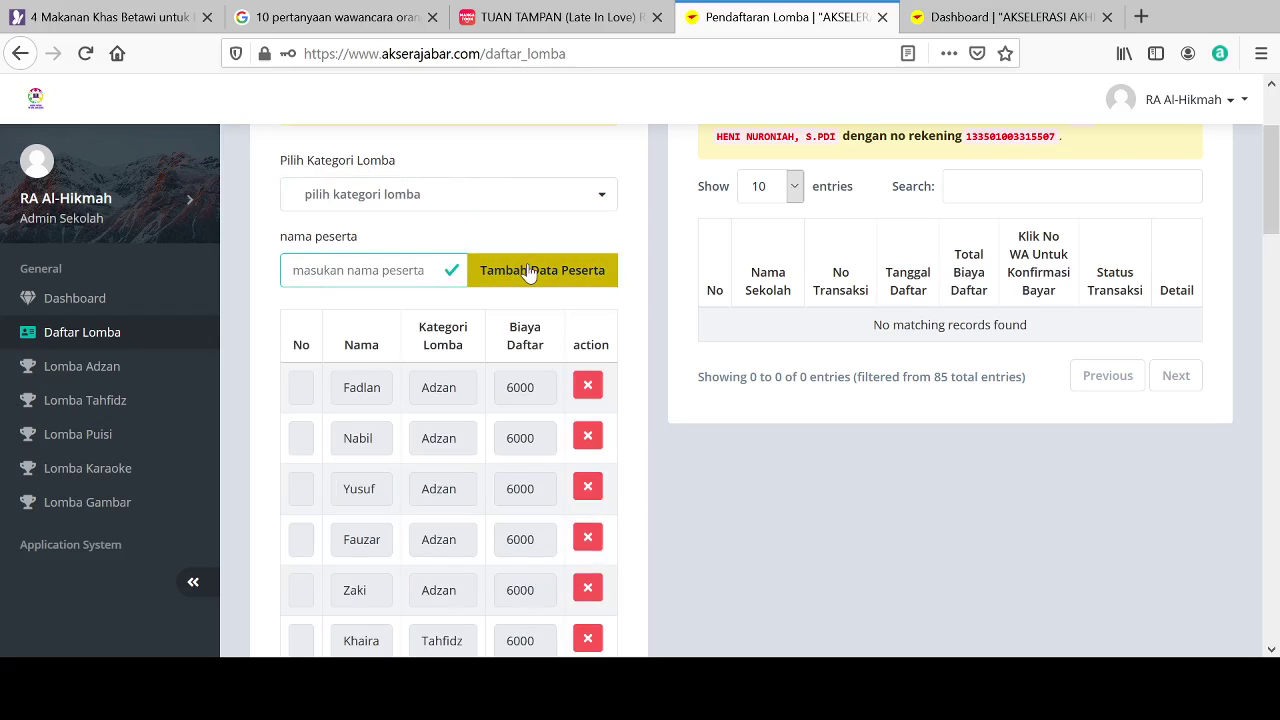
click(476, 195)
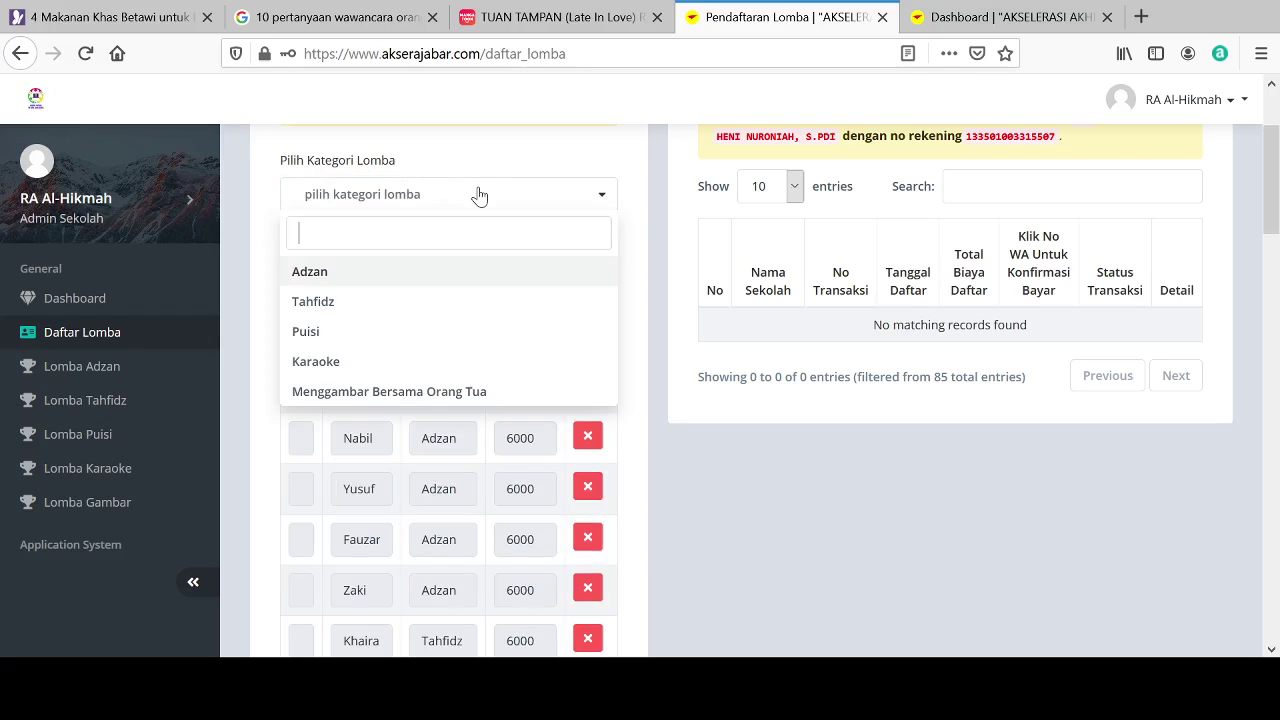
click(376, 396)
click(337, 272)
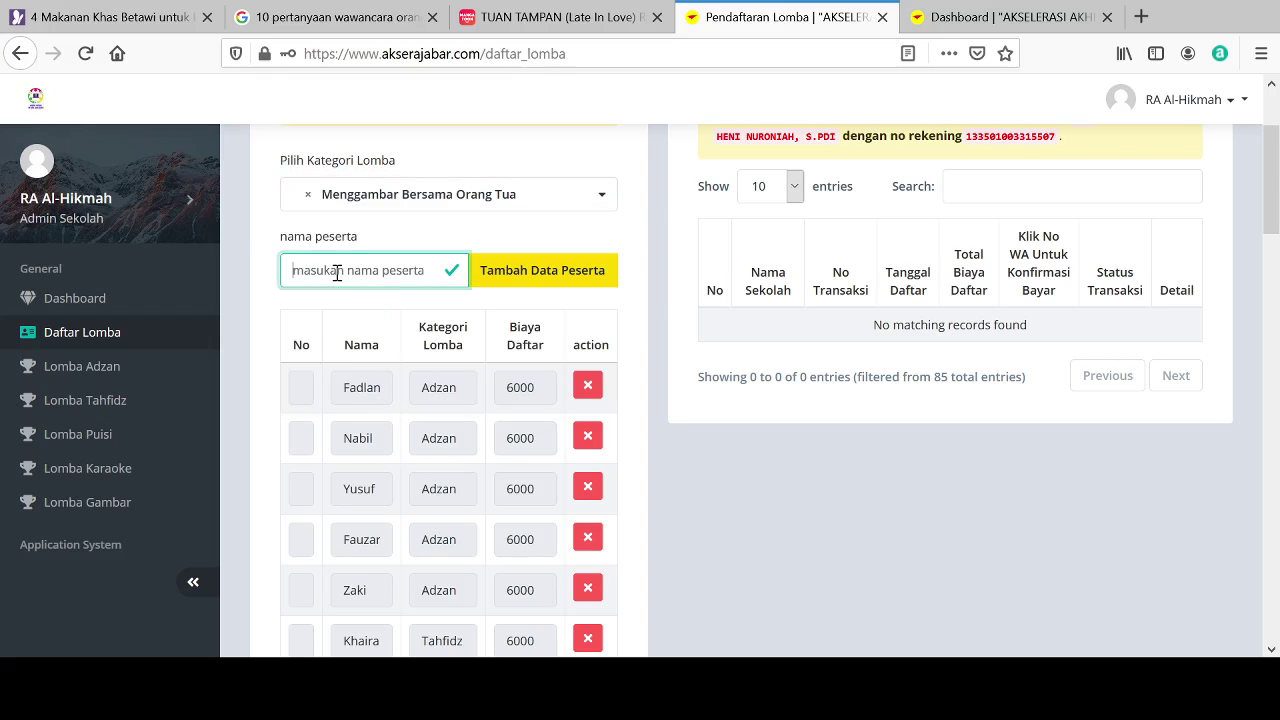
text(Ratna)
click(545, 280)
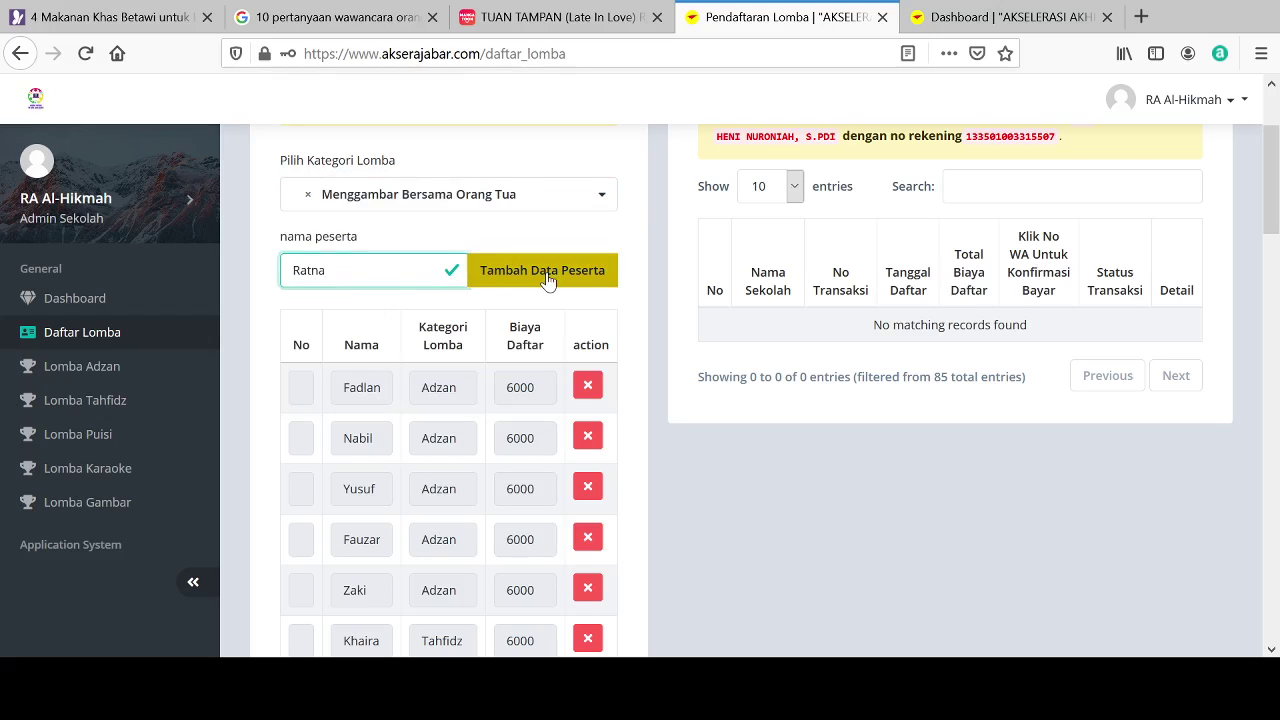
Step: Add the next two children to the registration under Menggambar Bersama Orang Tua
click(410, 194)
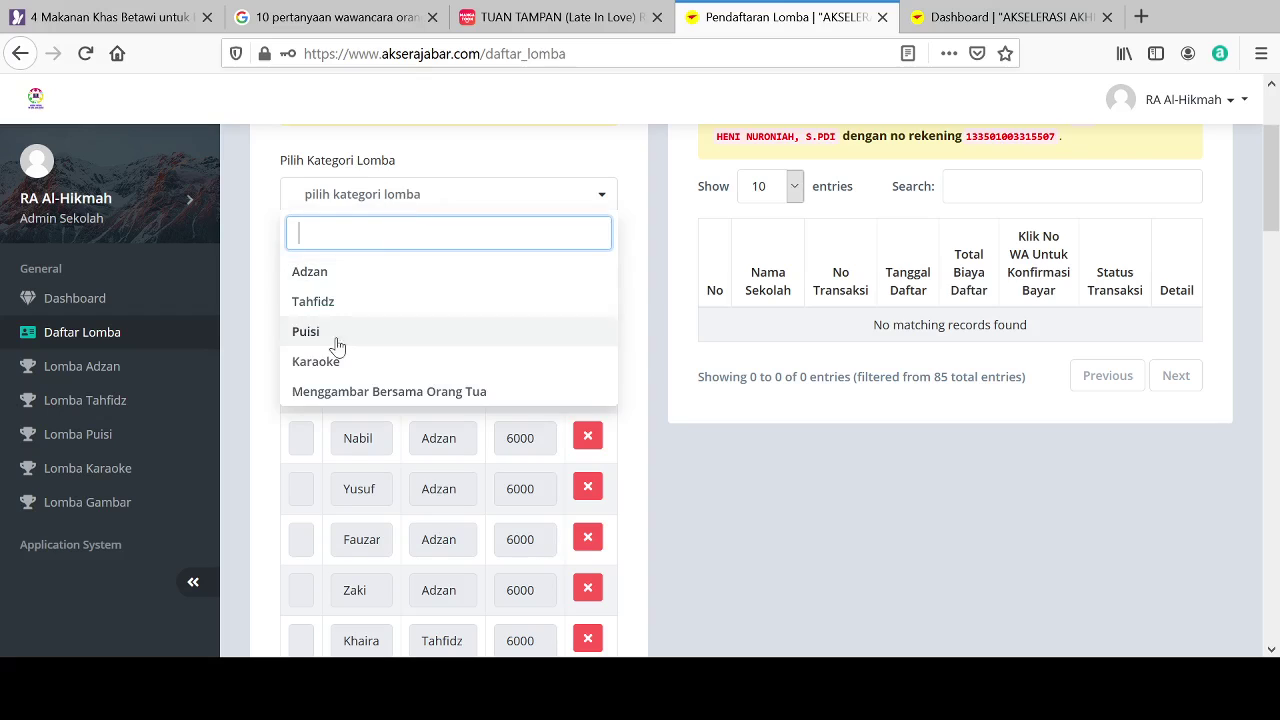
click(318, 392)
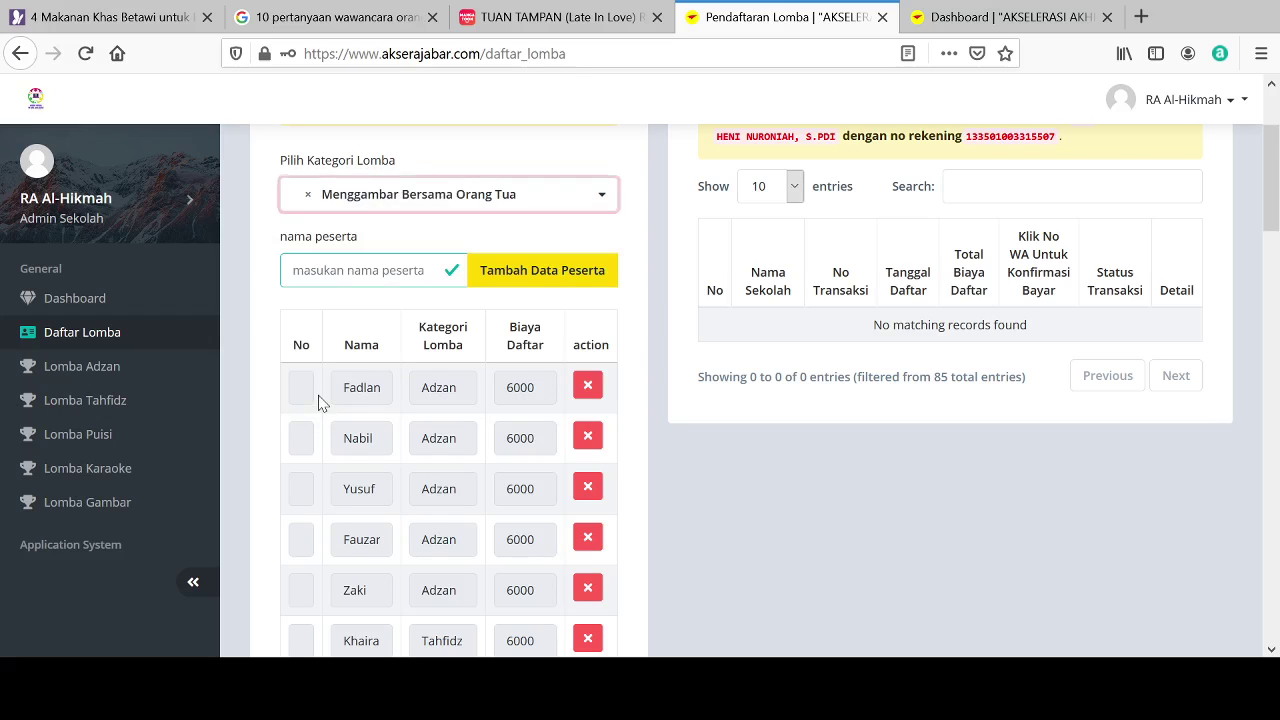
click(323, 270)
text(Ihs)
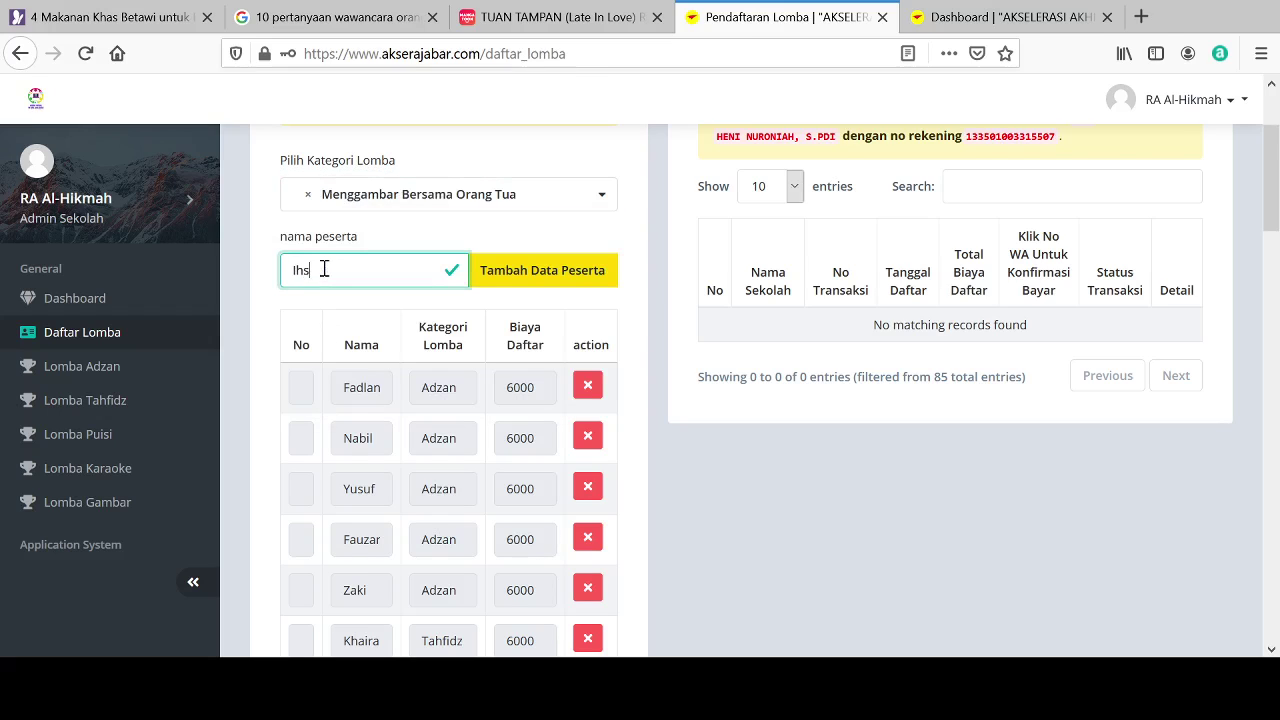
text(an)
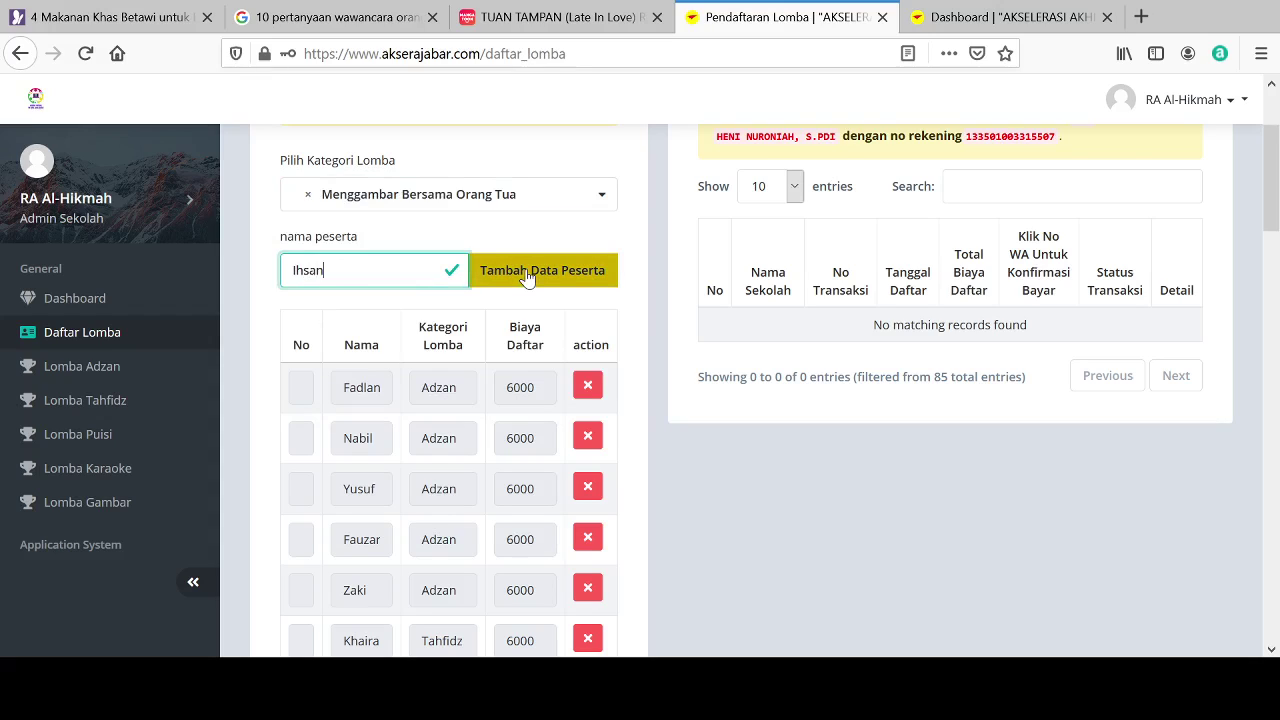
click(527, 277)
click(430, 205)
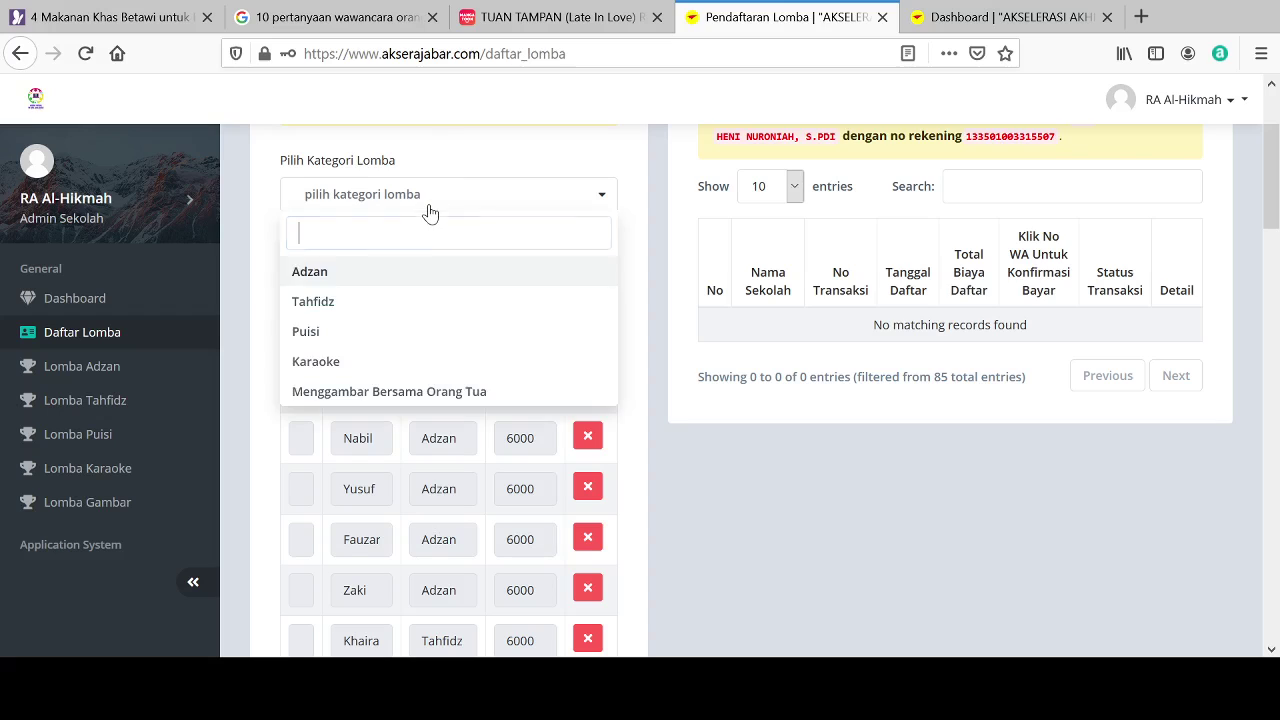
click(360, 392)
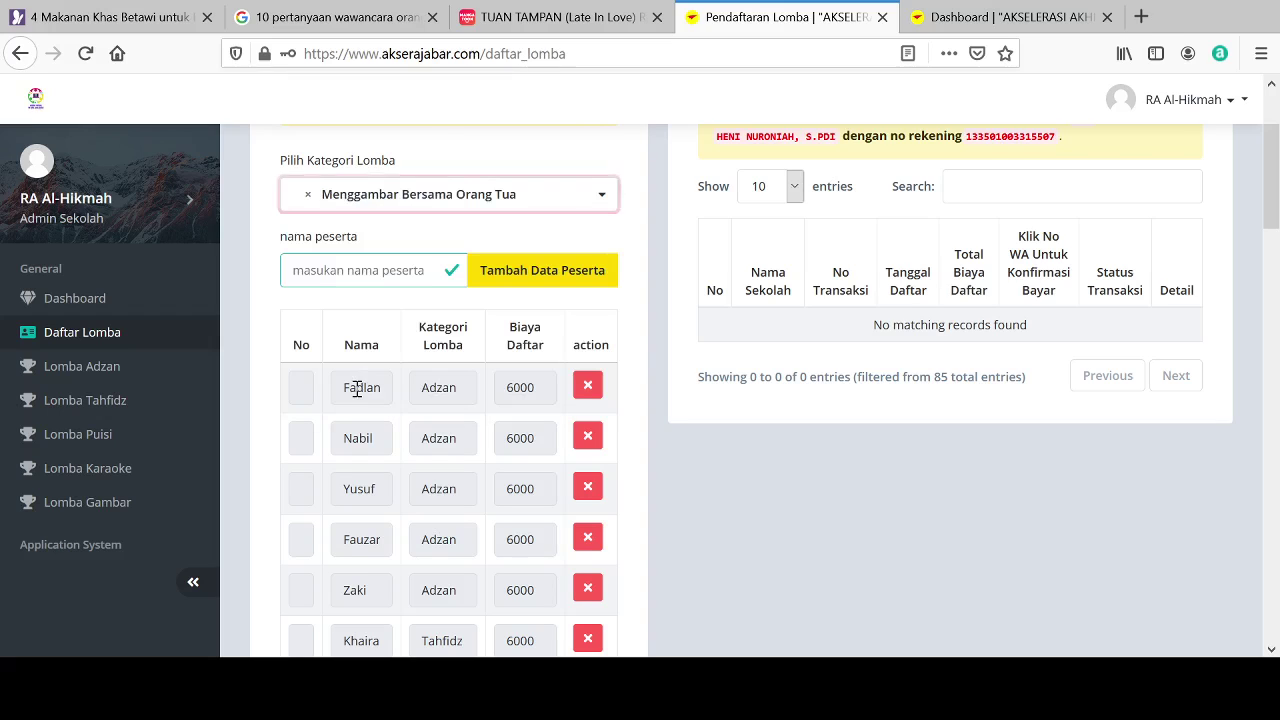
click(332, 269)
text(Raynal)
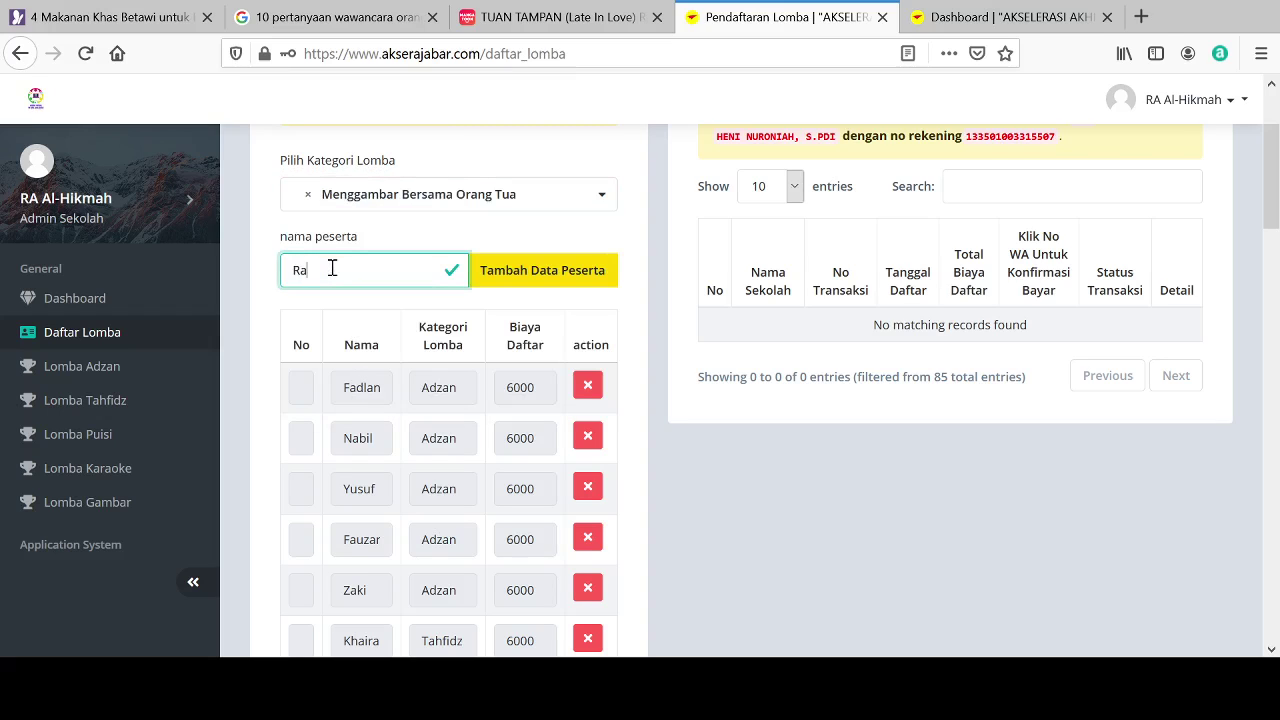
click(532, 273)
Step: Register another pair of participants in the Menggambar Bersama Orang Tua category
click(447, 200)
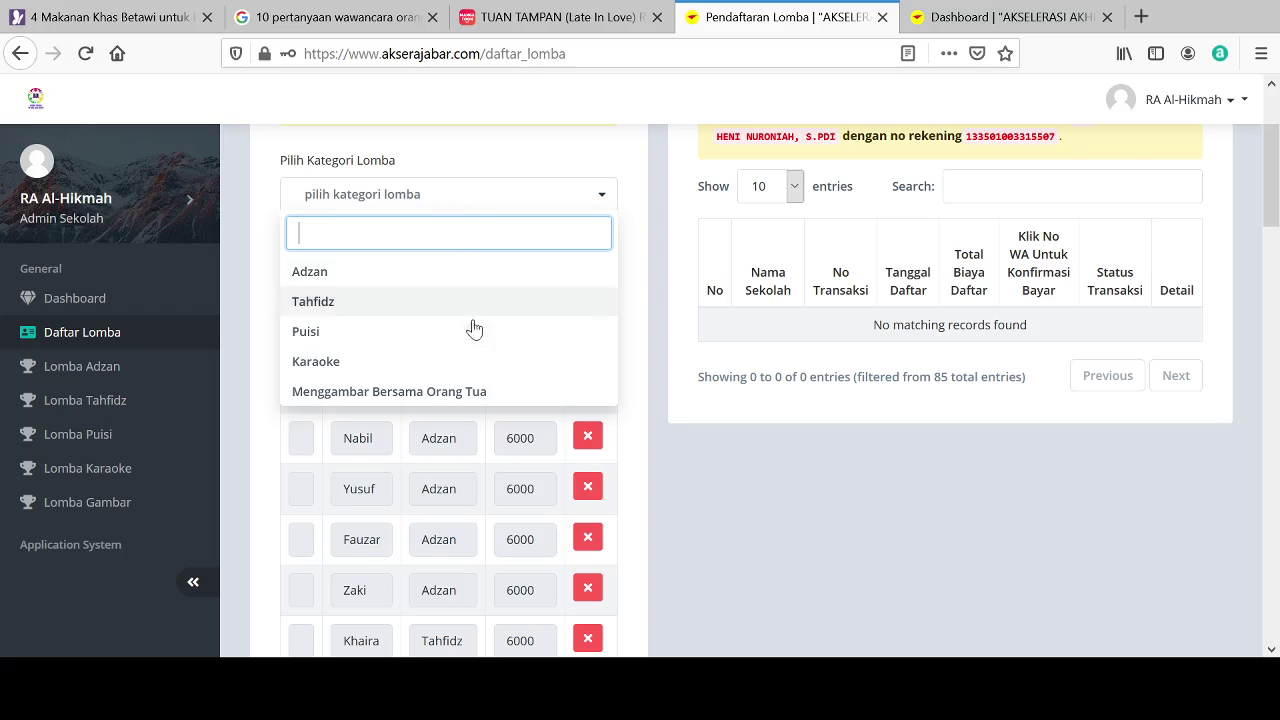
click(428, 391)
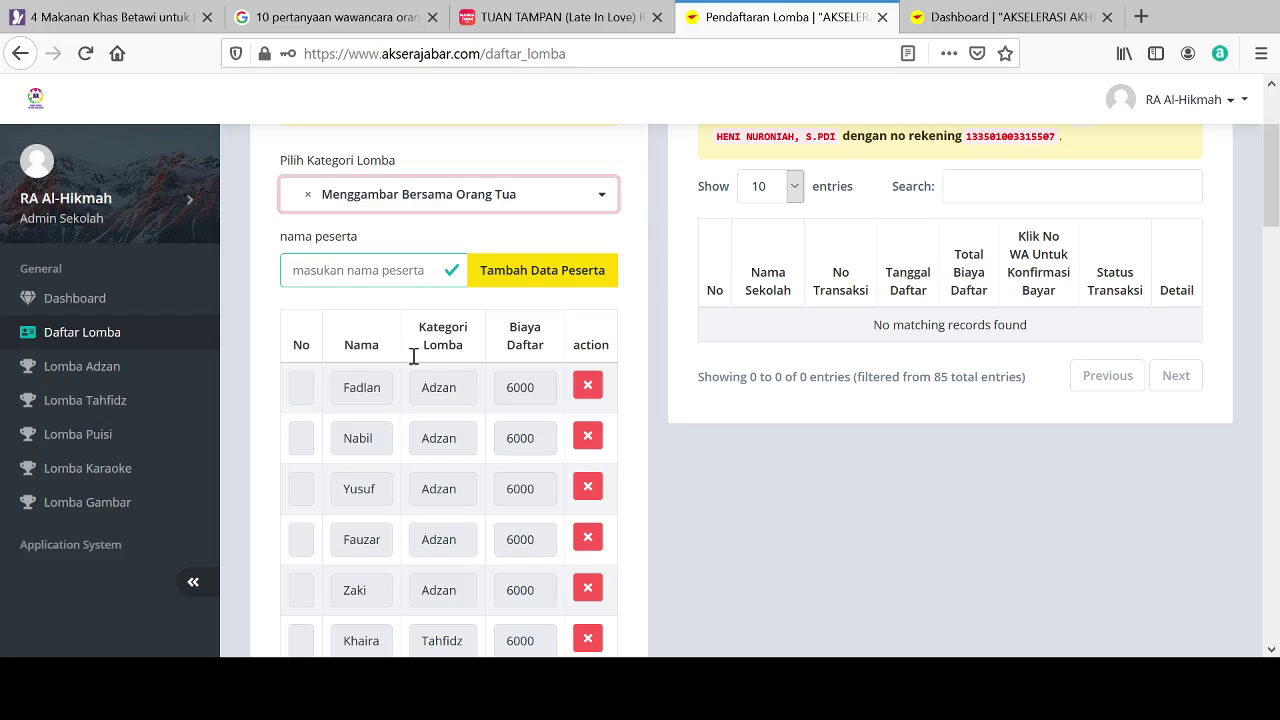
click(368, 277)
text(Laila)
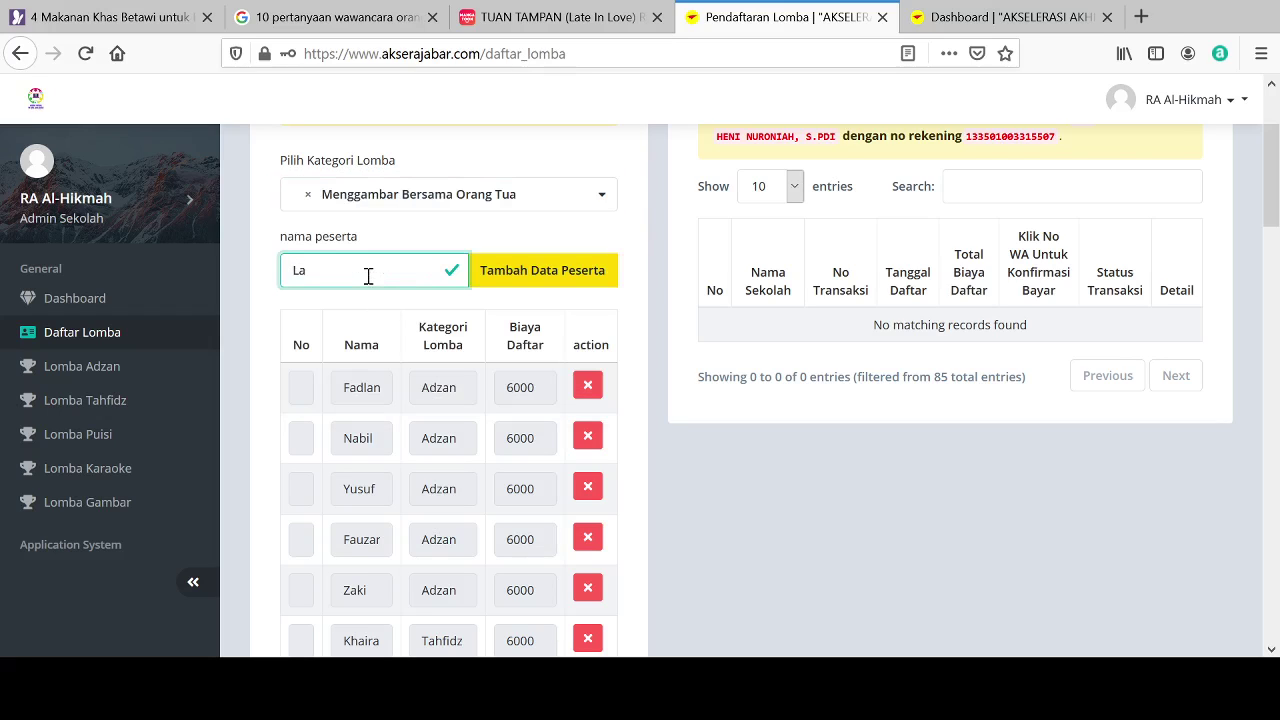
click(489, 288)
click(423, 204)
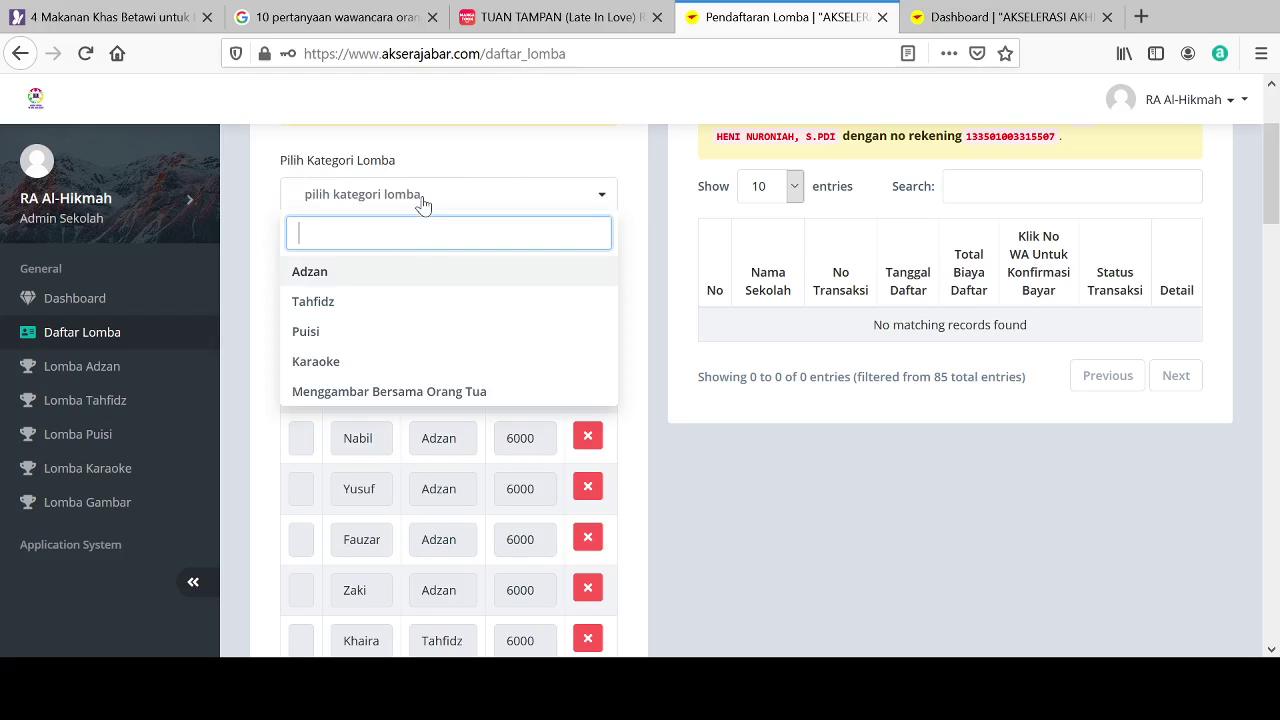
click(330, 395)
click(310, 274)
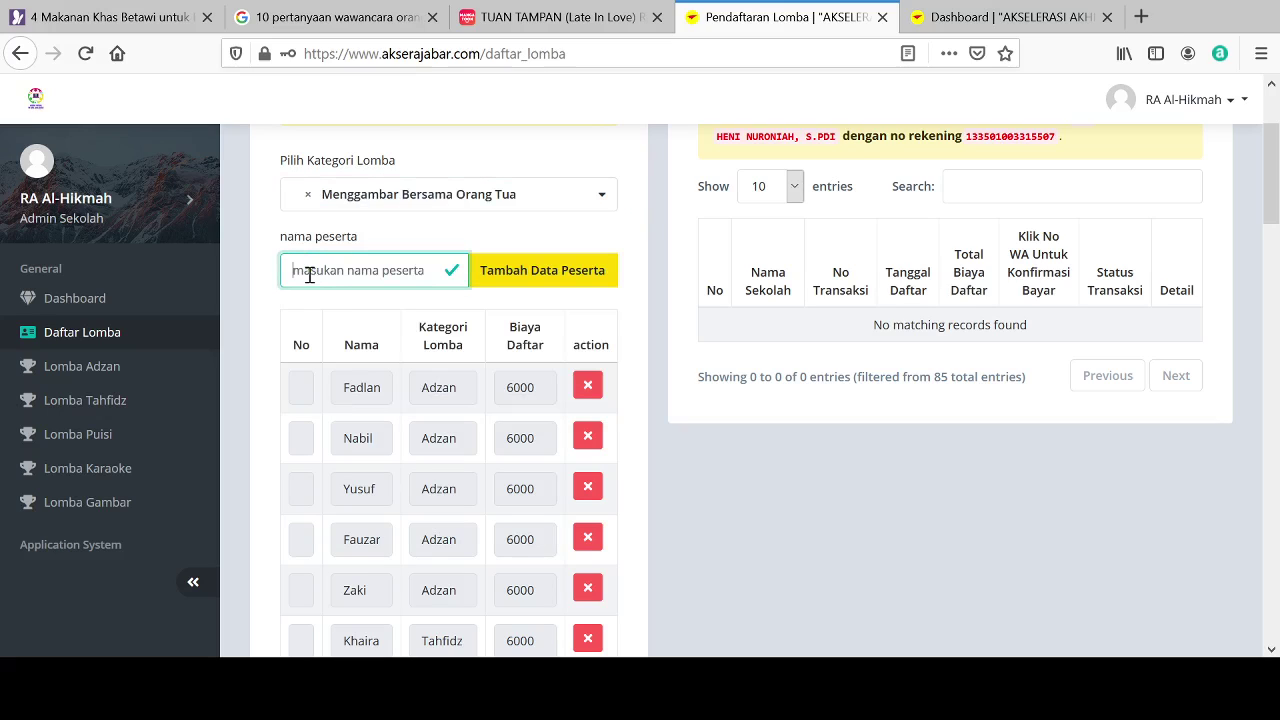
text(Rafa)
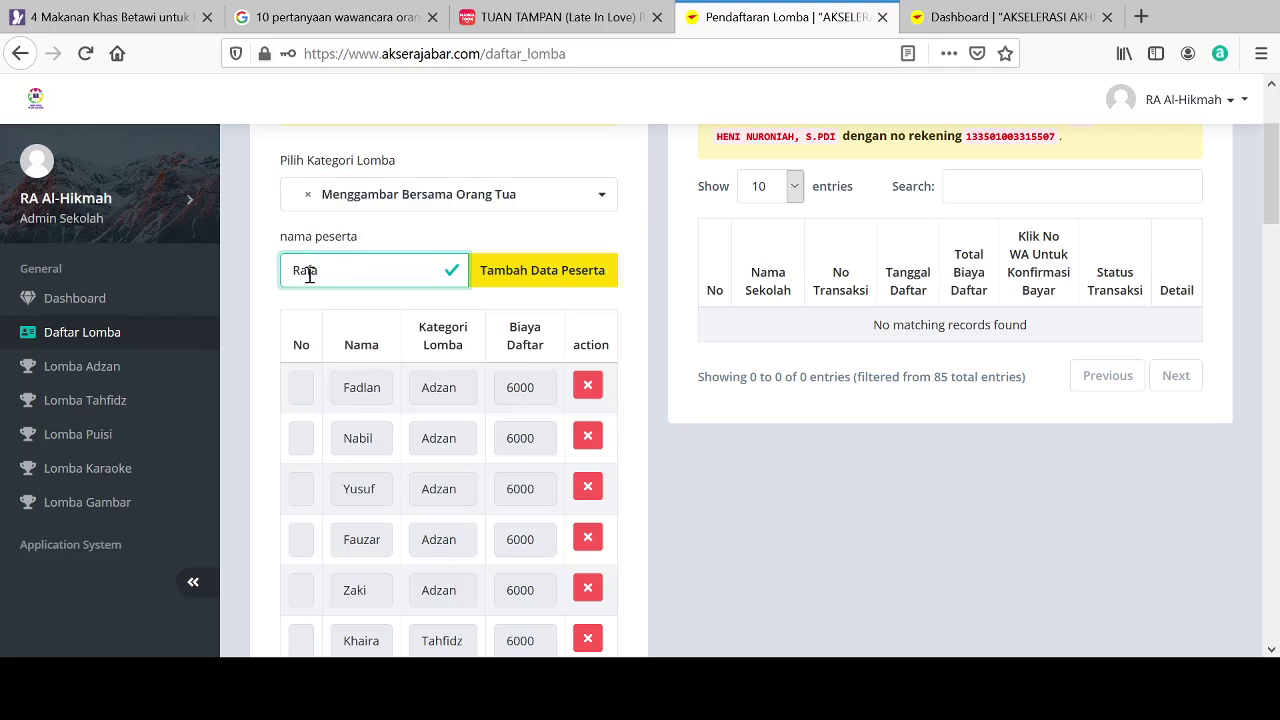
text(za)
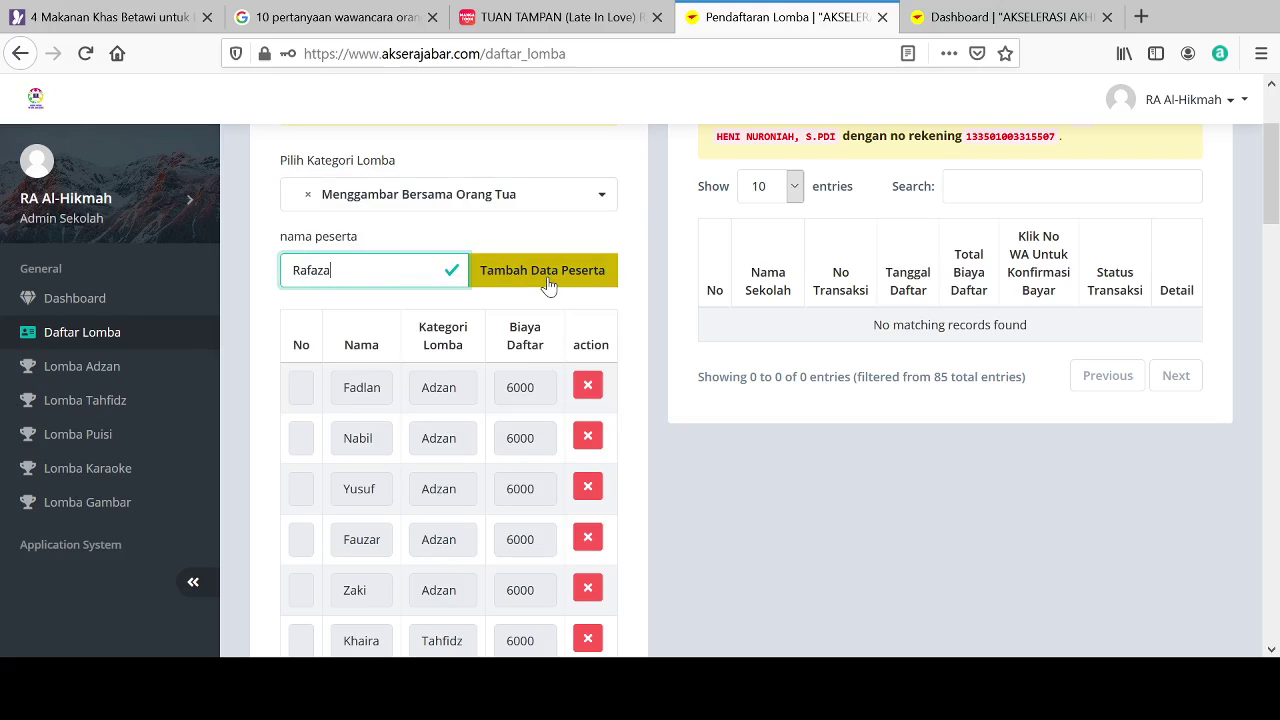
click(547, 284)
Step: Add one more Menggambar Bersama Orang Tua child, then reselect that category
click(477, 198)
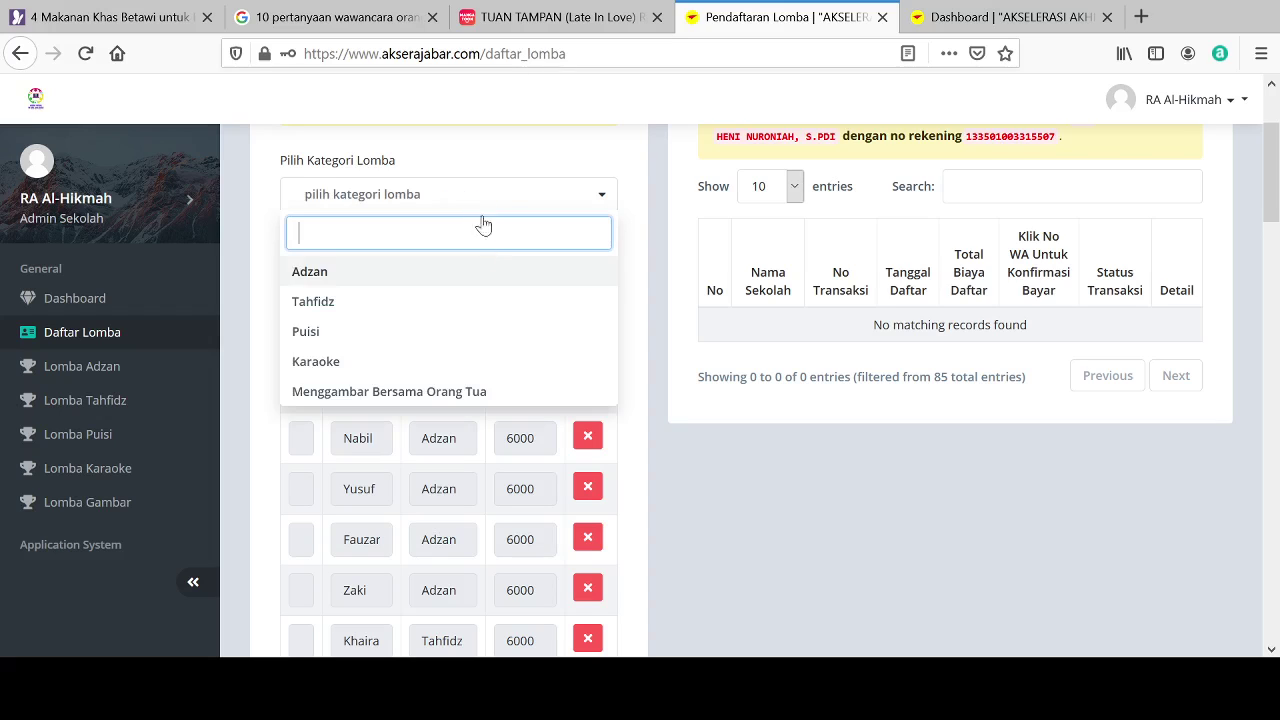
click(469, 396)
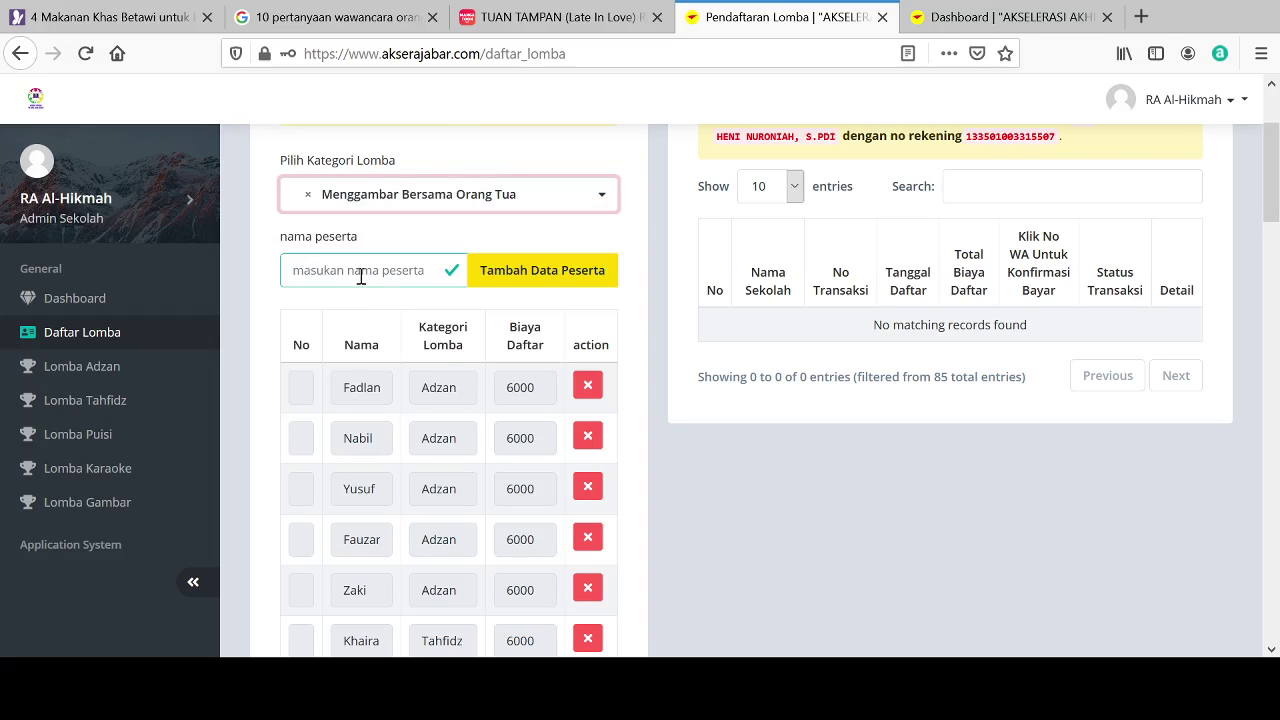
click(361, 277)
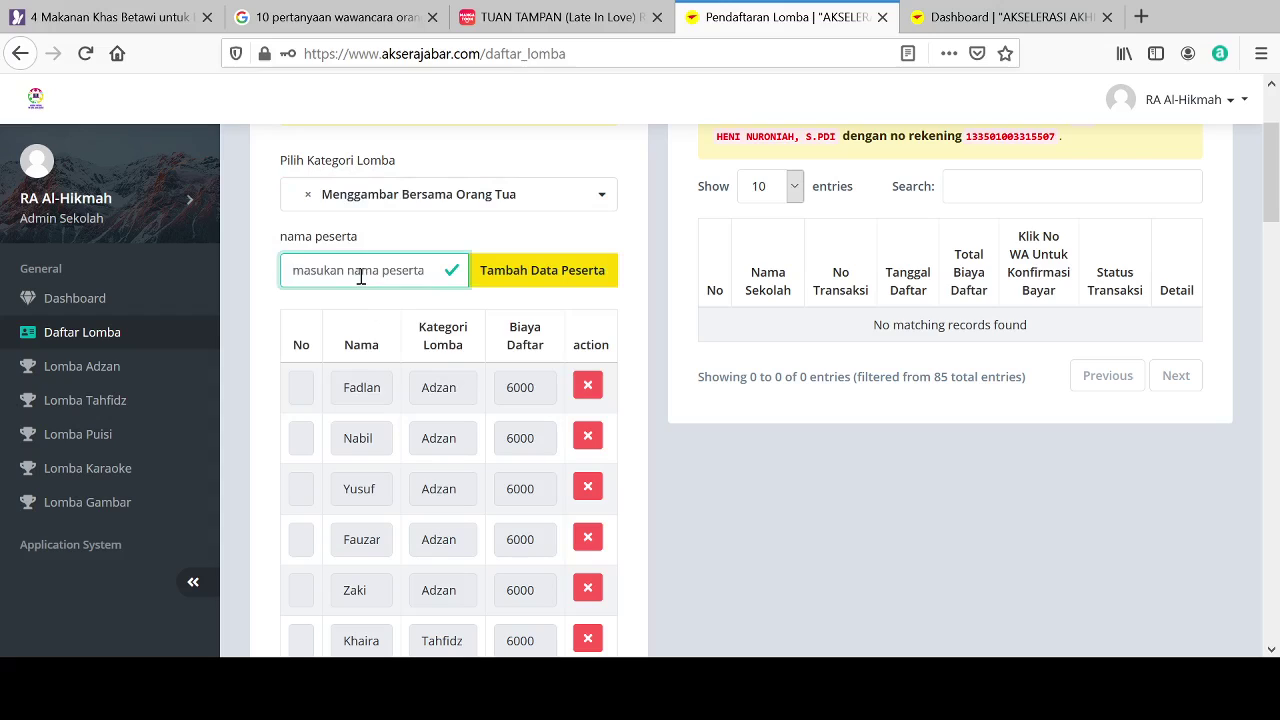
text(Yesi)
click(560, 278)
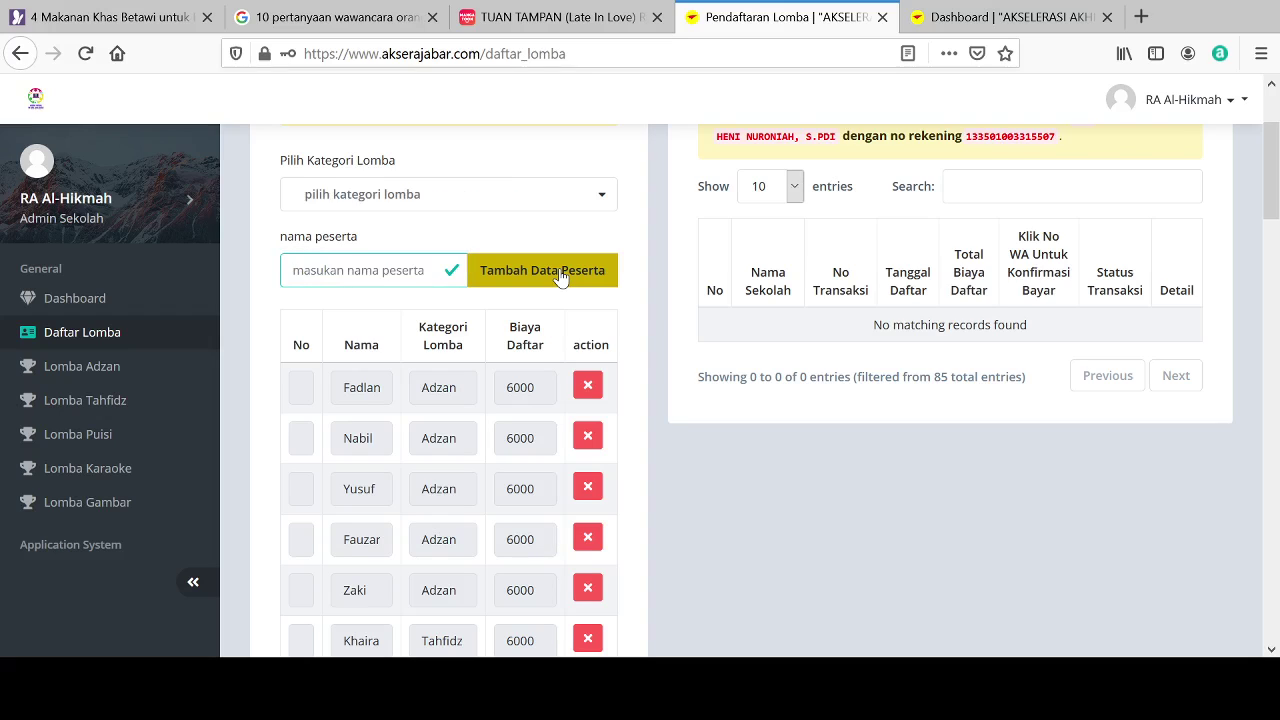
click(462, 205)
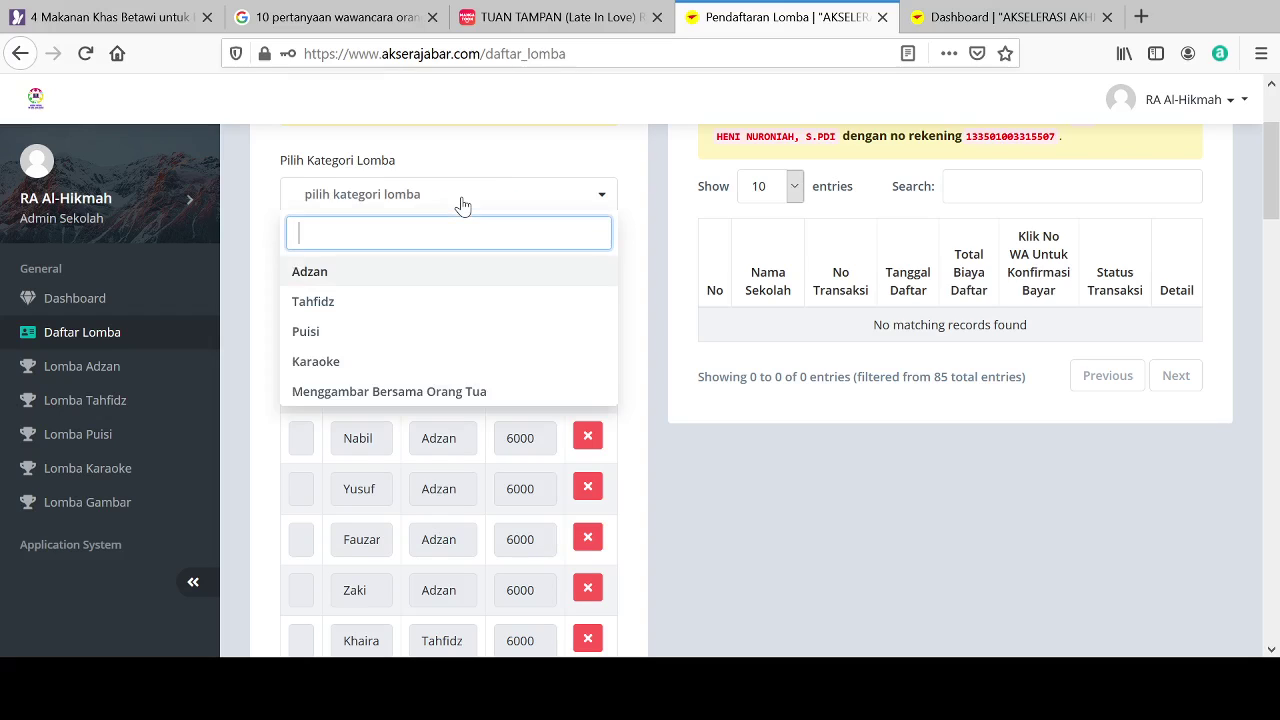
click(362, 392)
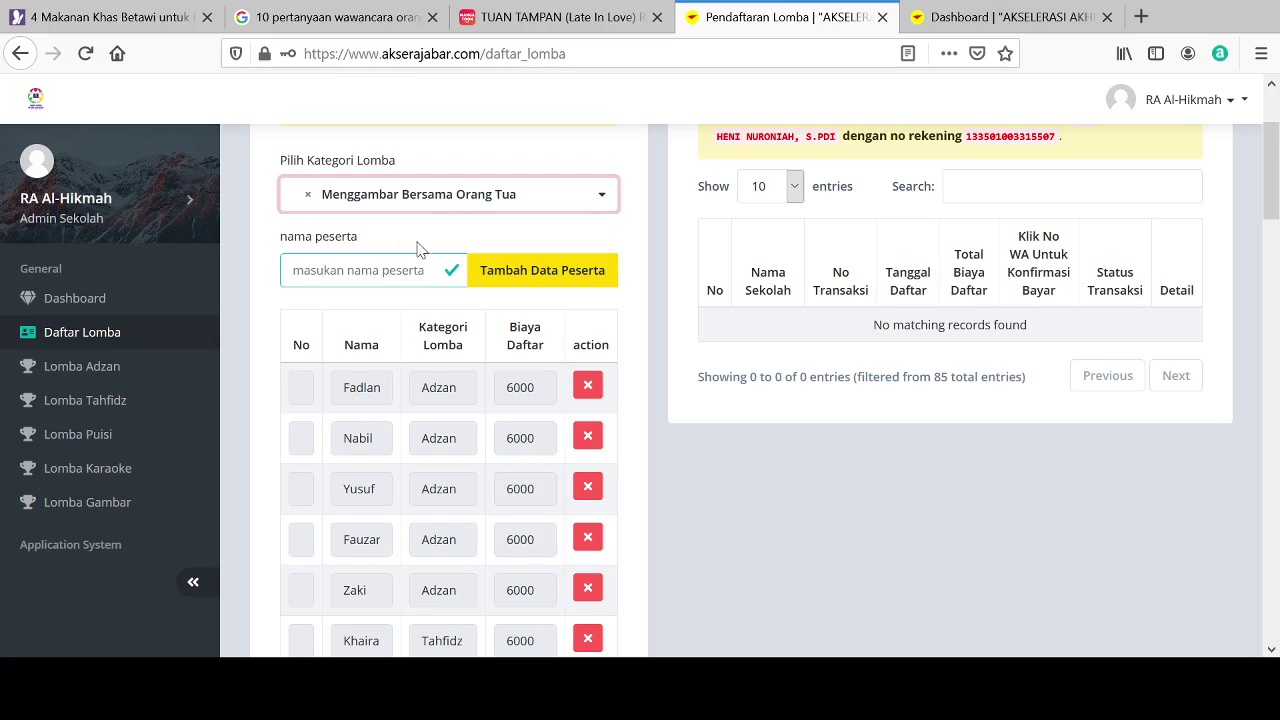
Step: Enter and submit two children under Menggambar Bersama Orang Tua at 6000 each
click(371, 281)
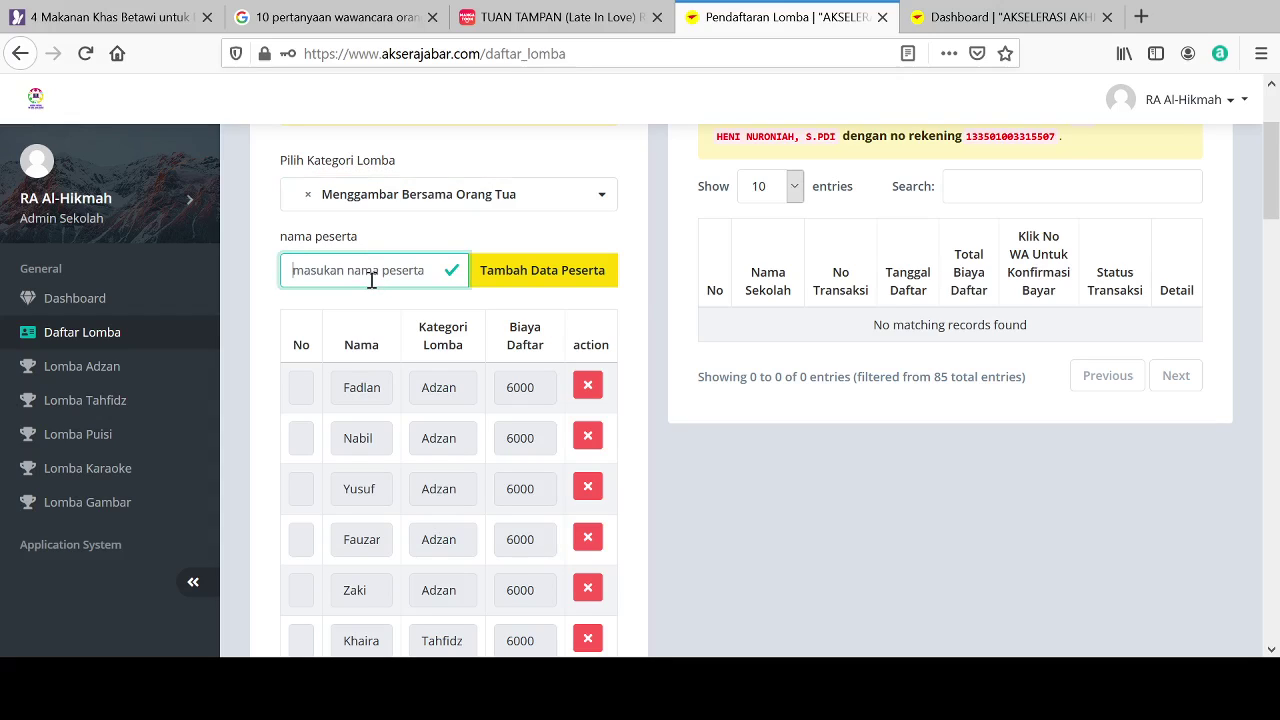
text(Irgi)
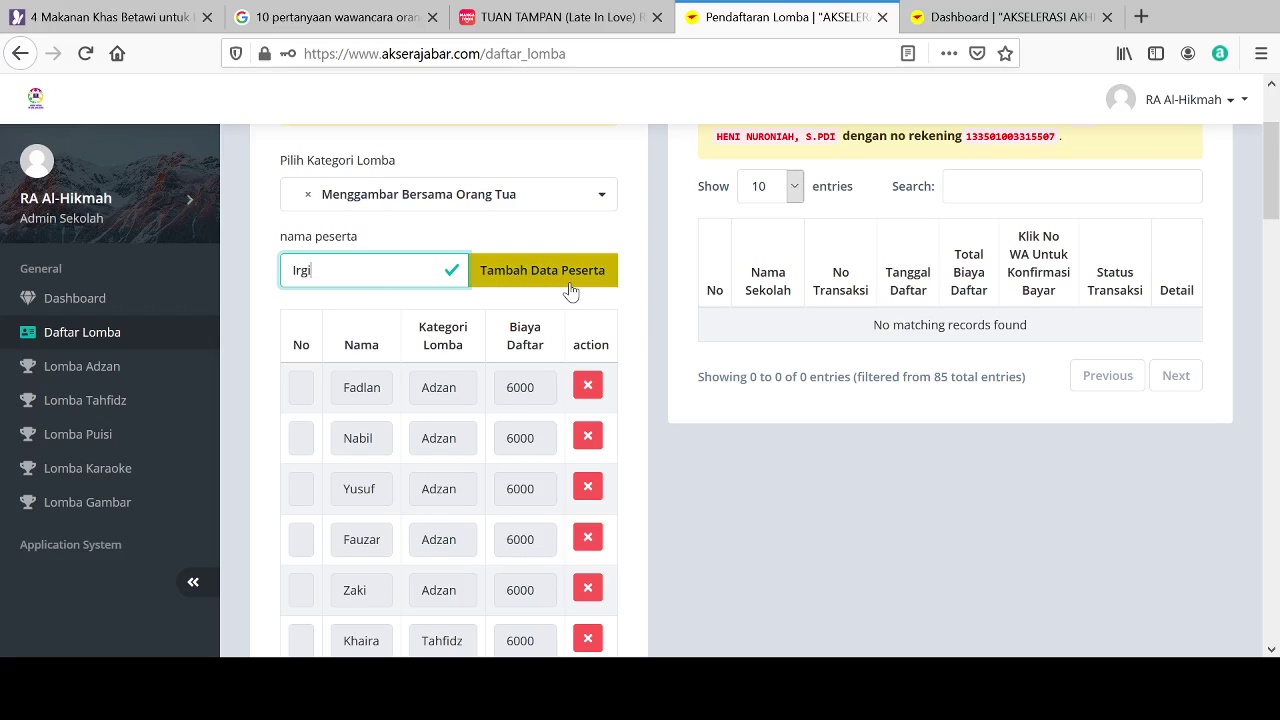
click(573, 288)
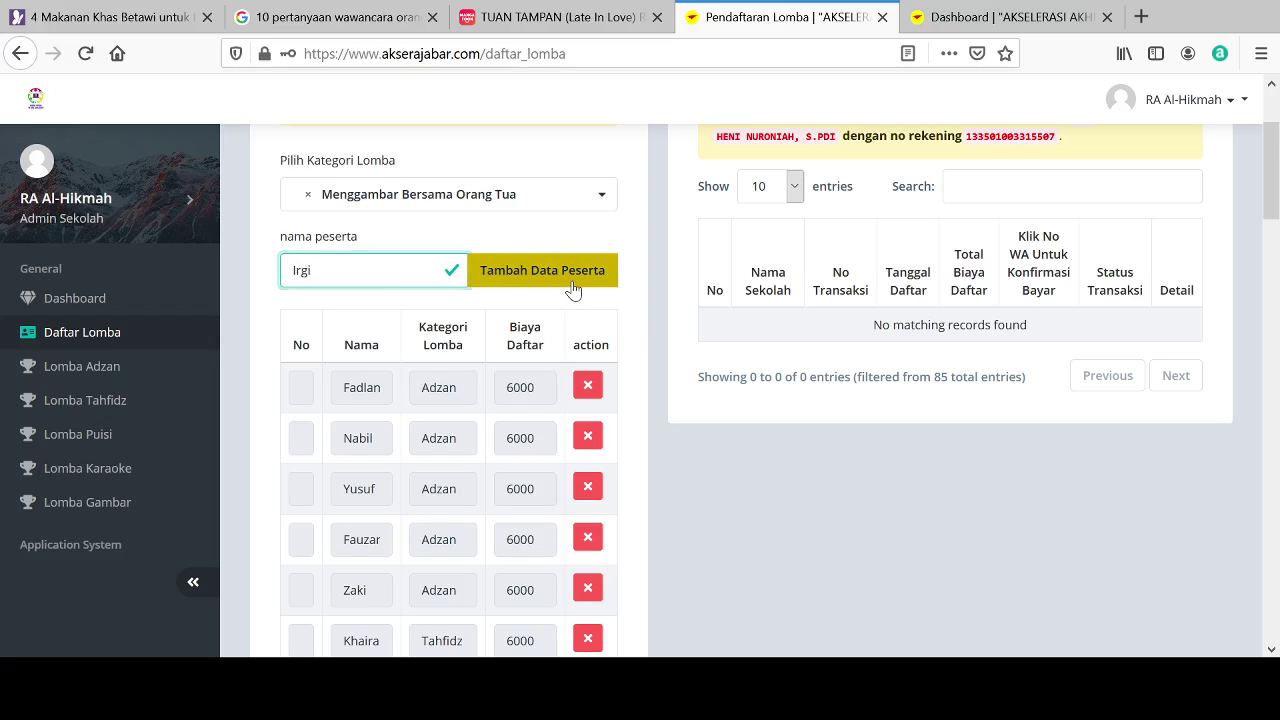
click(479, 196)
click(409, 396)
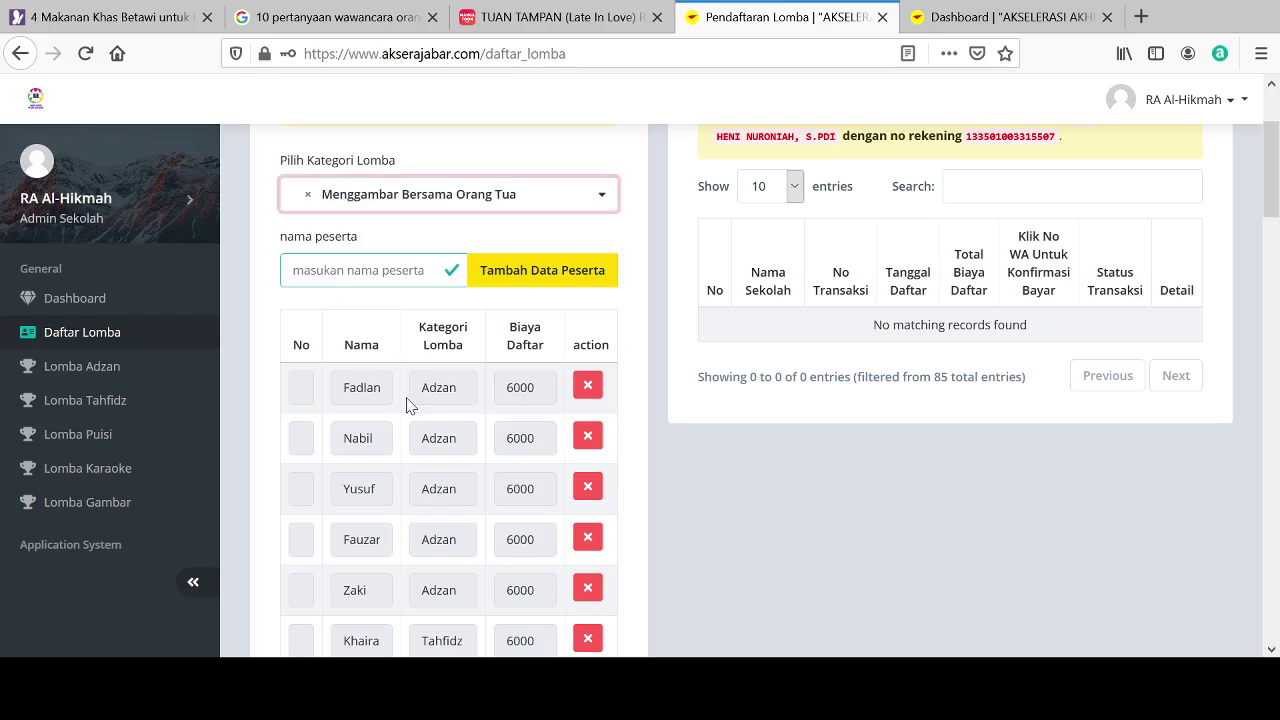
click(347, 265)
text(Riyan)
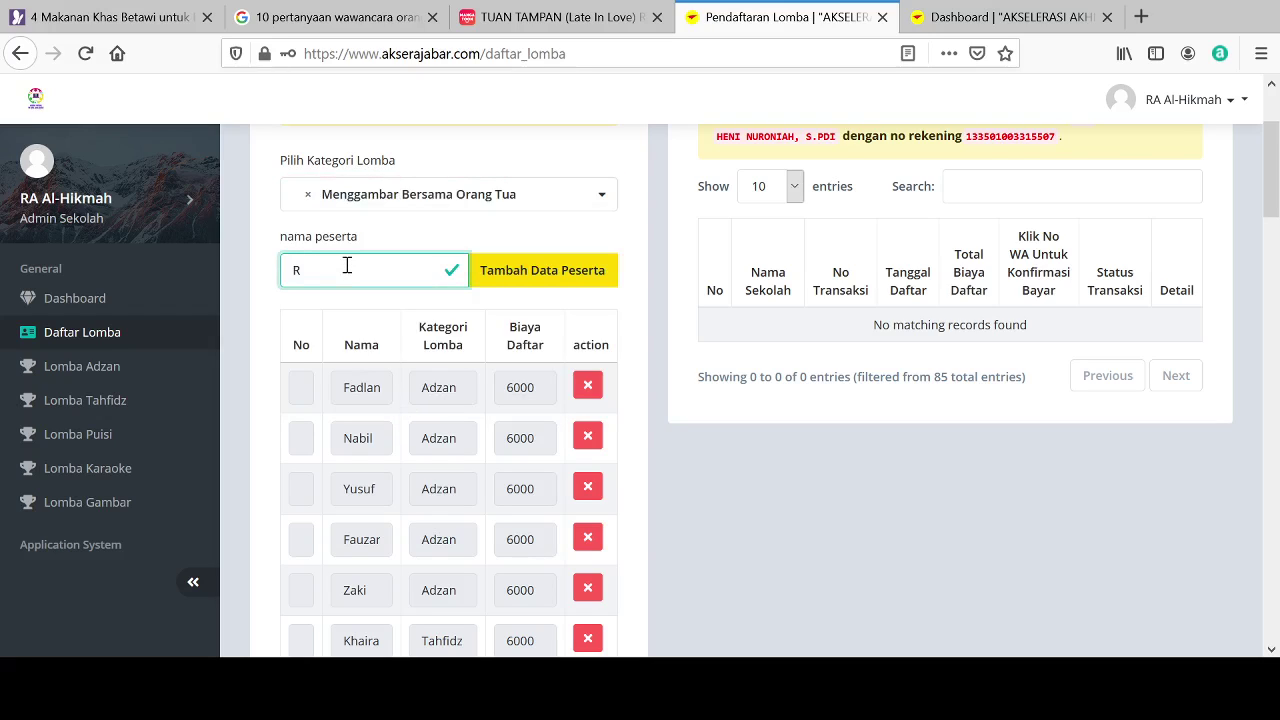
click(495, 265)
Step: Register two more Menggambar Bersama Orang Tua participants to the table
click(457, 196)
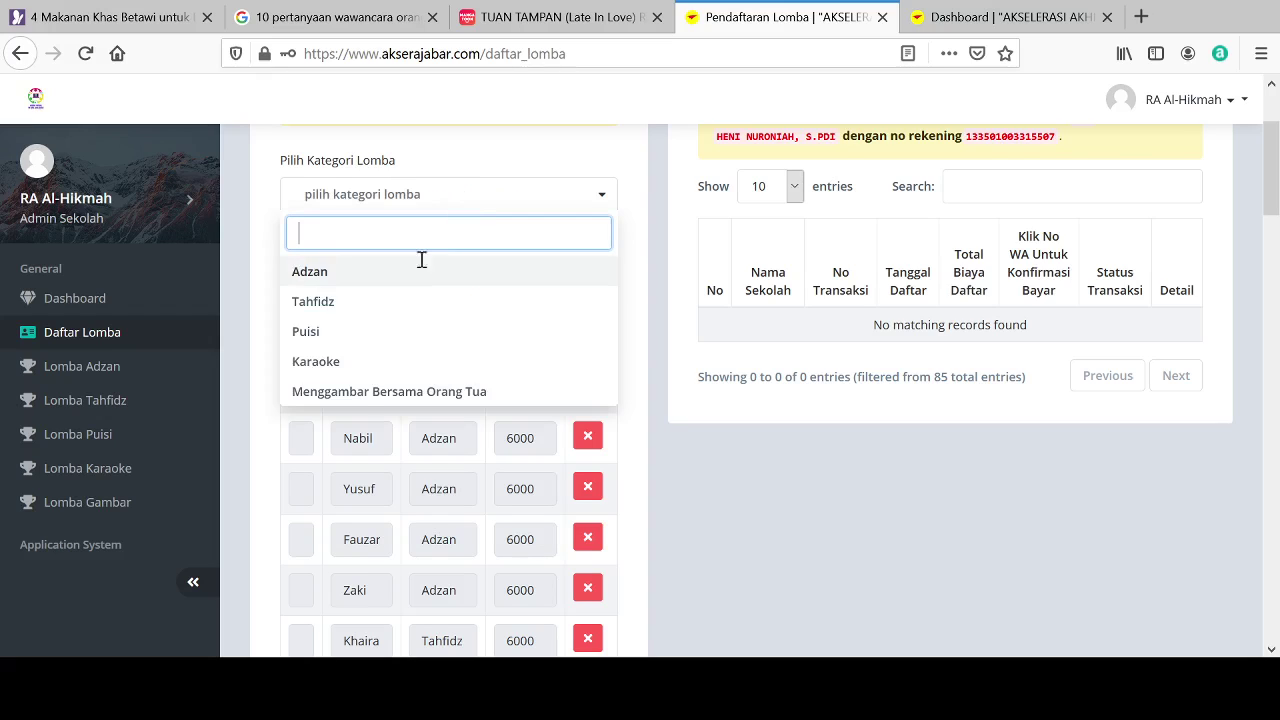
click(356, 395)
click(330, 266)
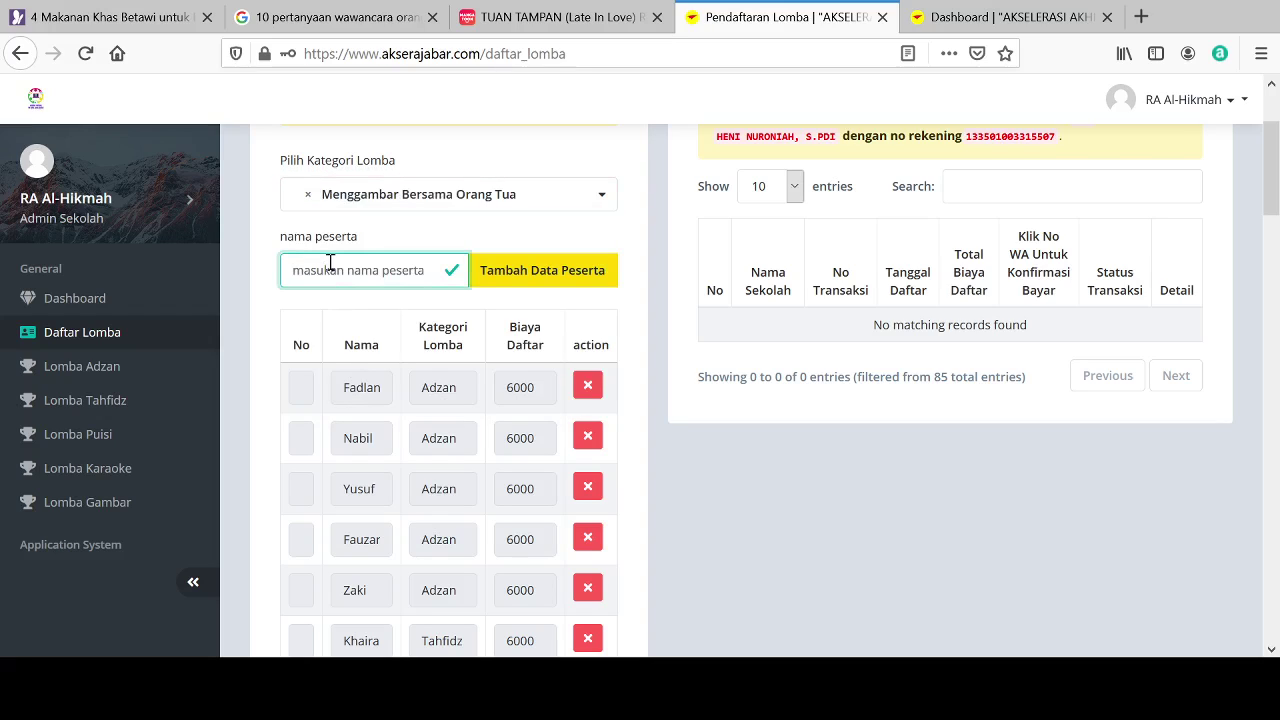
text(Azki)
click(577, 281)
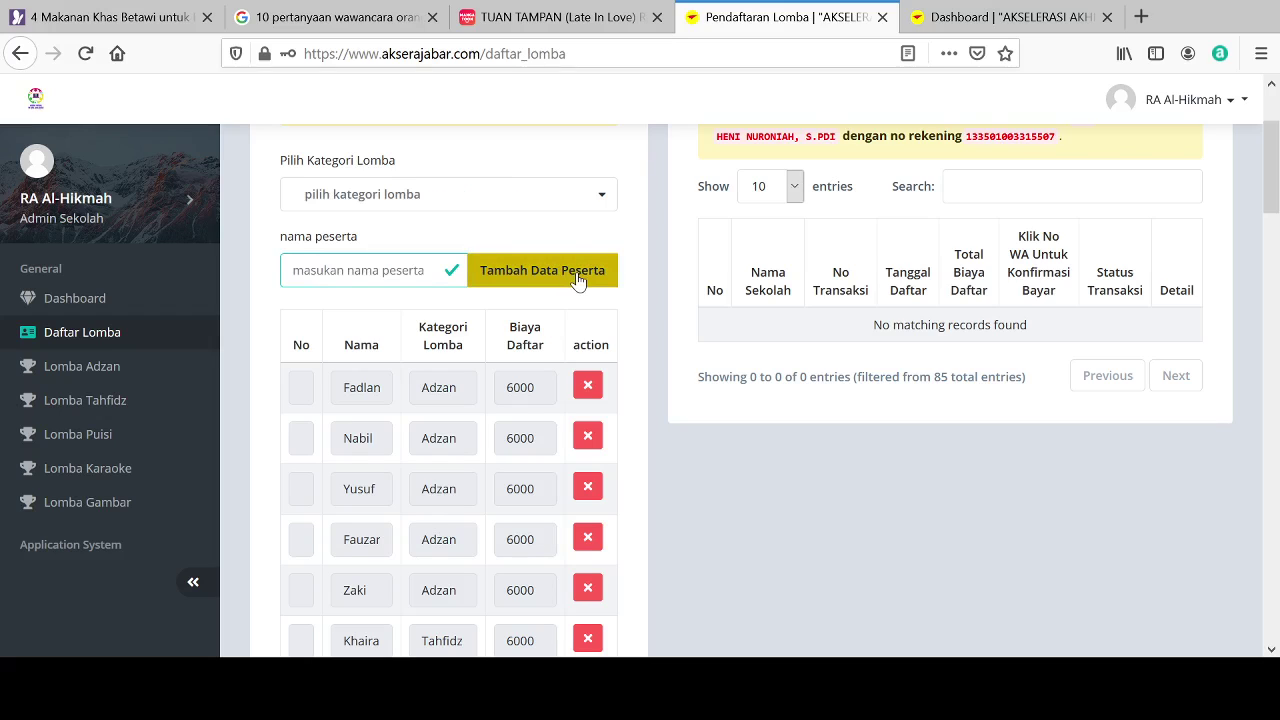
click(509, 203)
click(400, 391)
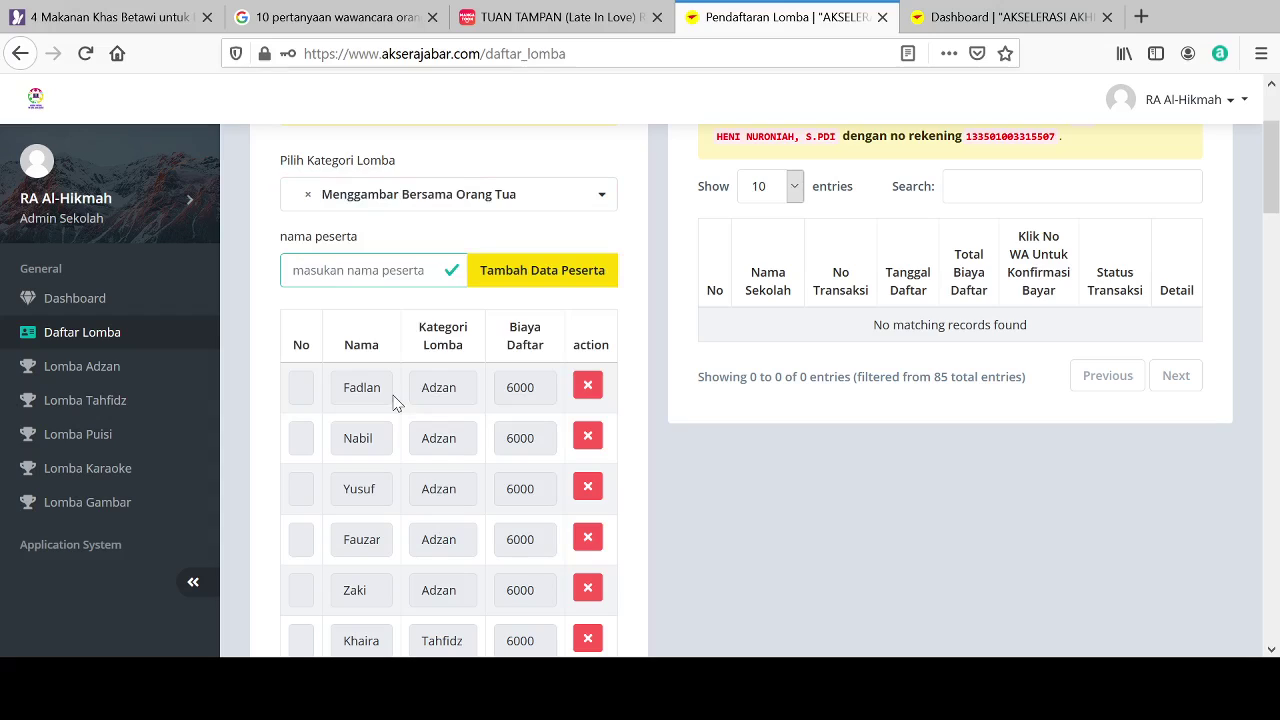
click(359, 281)
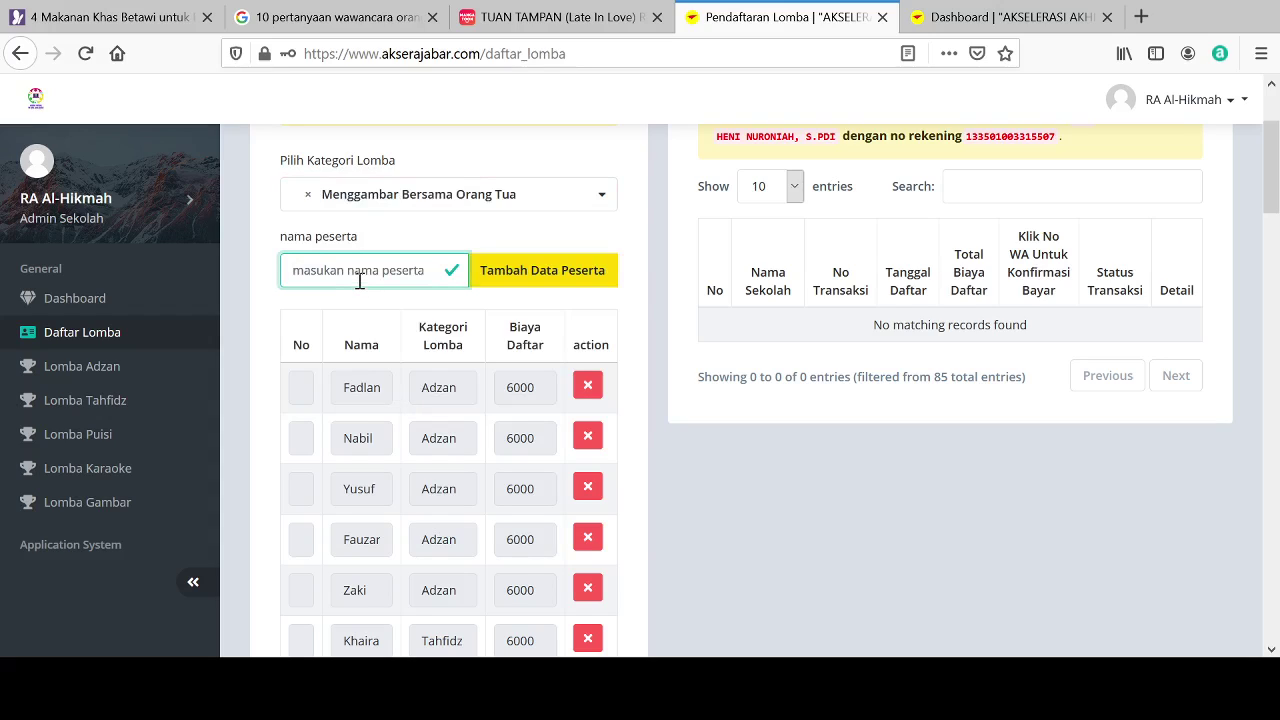
text(Ataya)
click(507, 270)
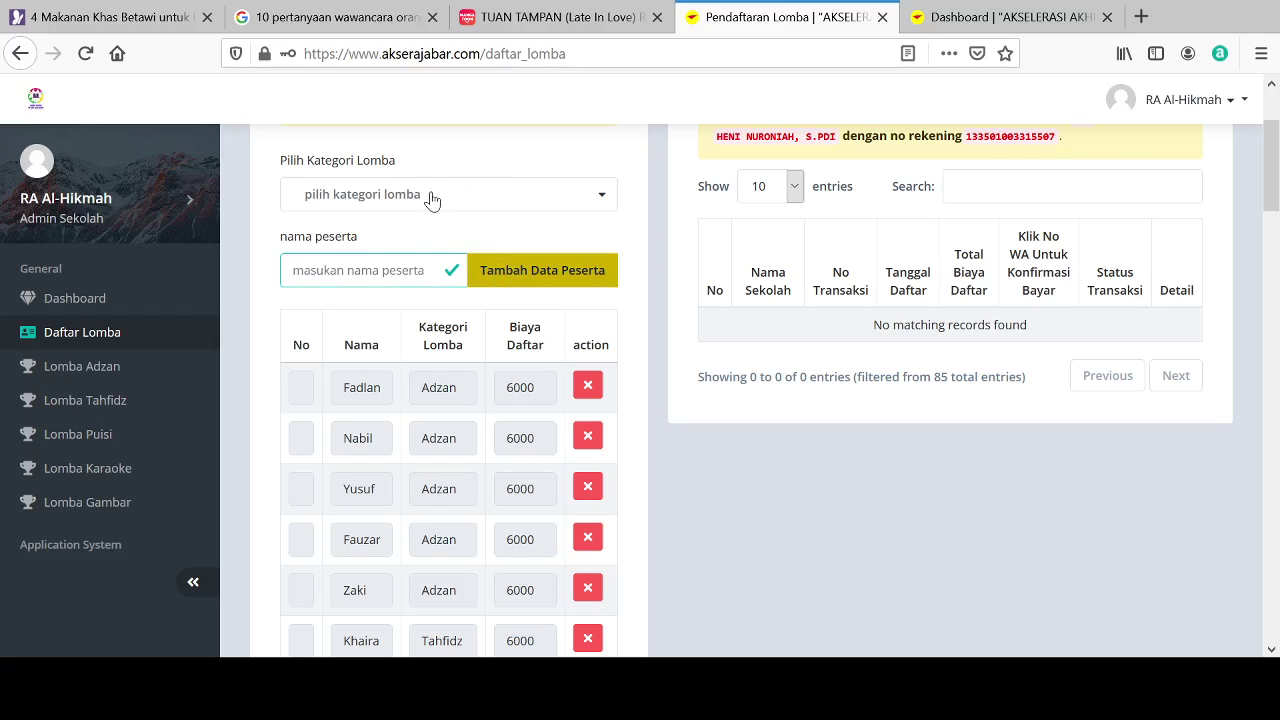
Step: Add one further child under Menggambar Bersama Orang Tua
click(432, 197)
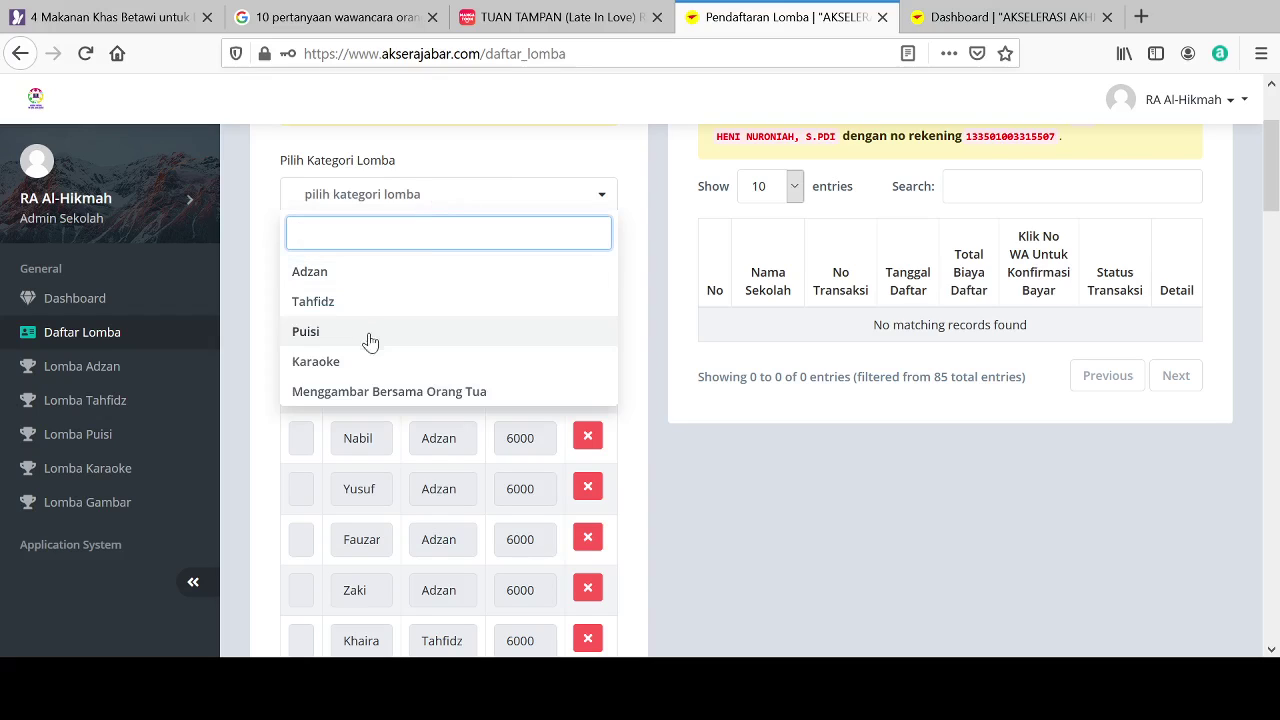
click(347, 395)
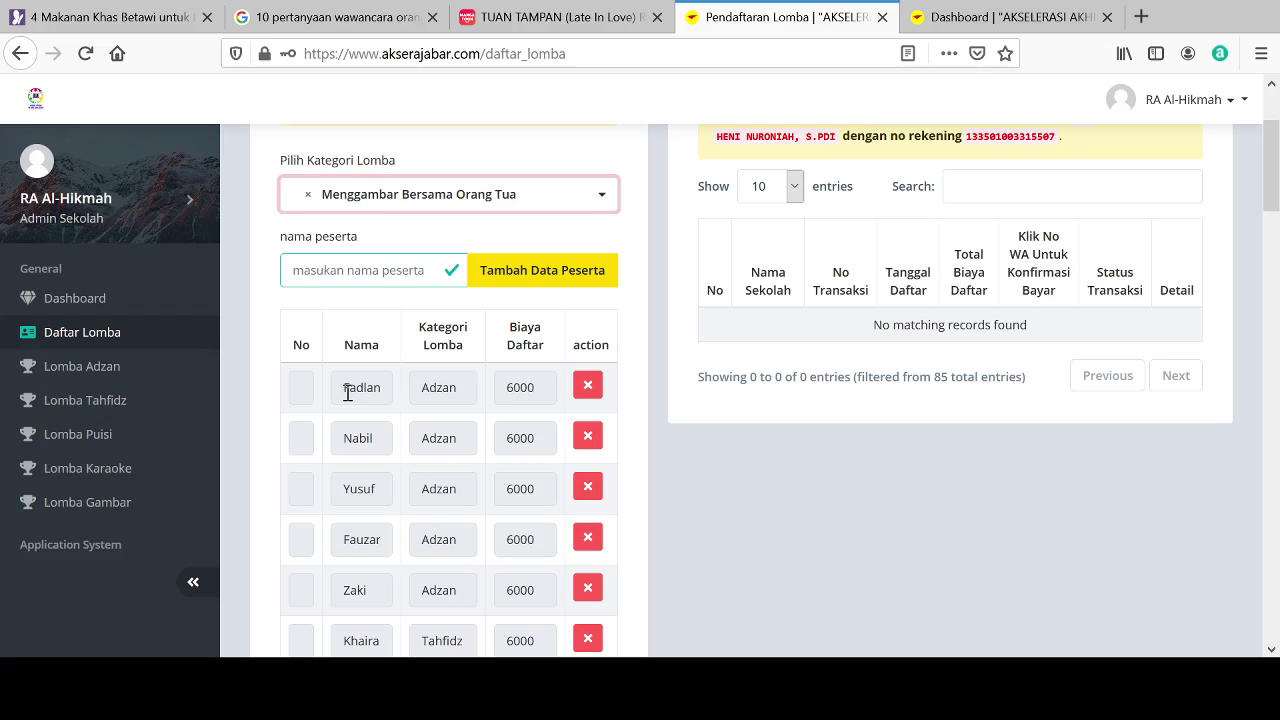
click(325, 276)
text(Yusuf)
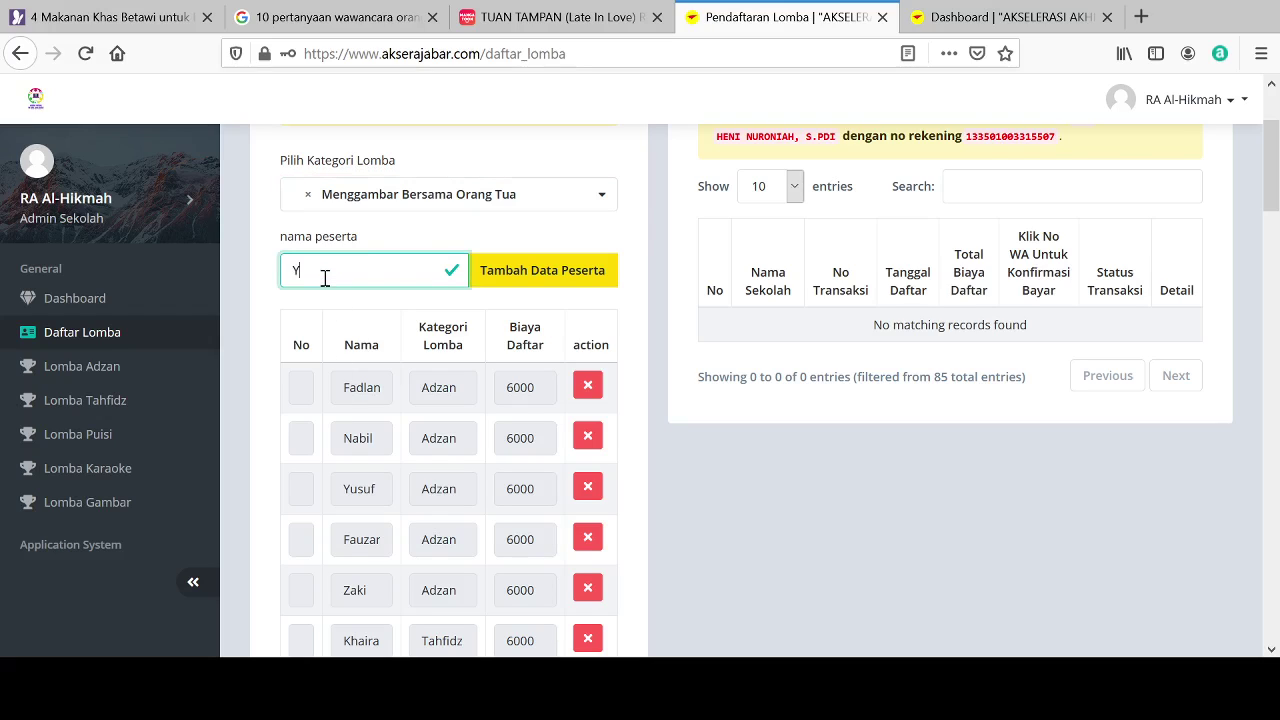
click(569, 276)
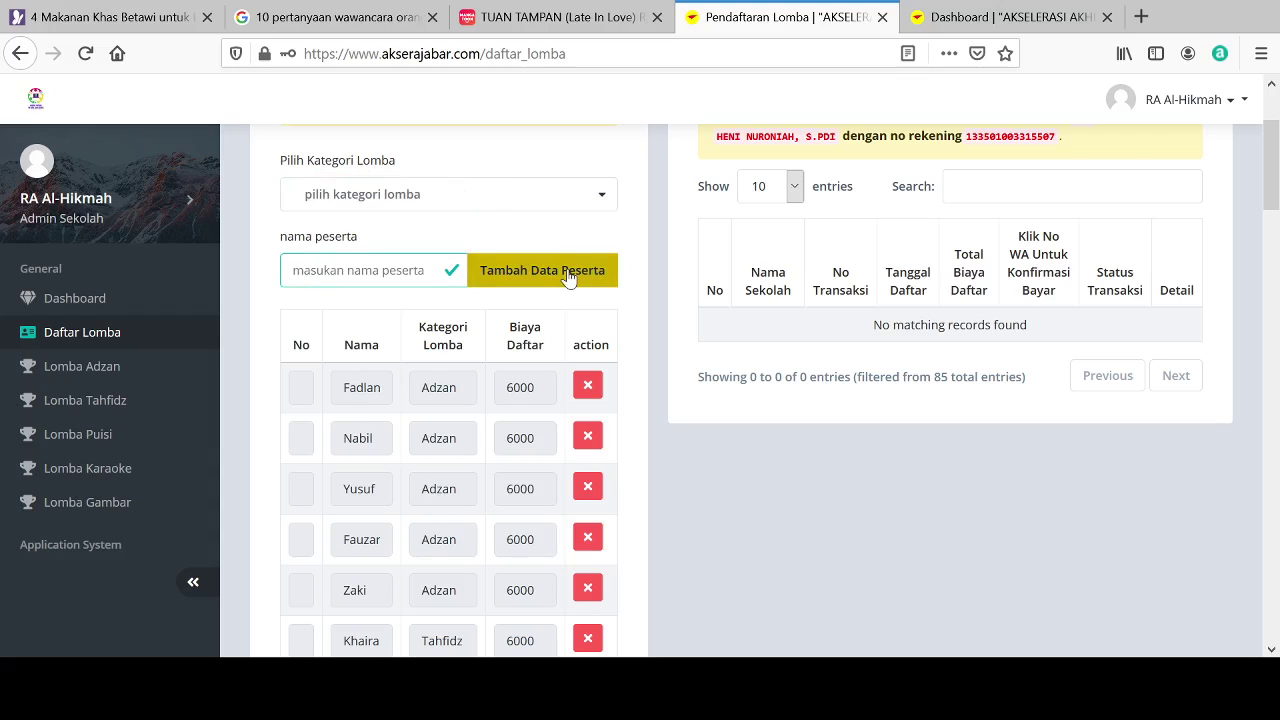
Step: Register two children under Menggambar Bersama Orang Tua, each entered by name
click(499, 204)
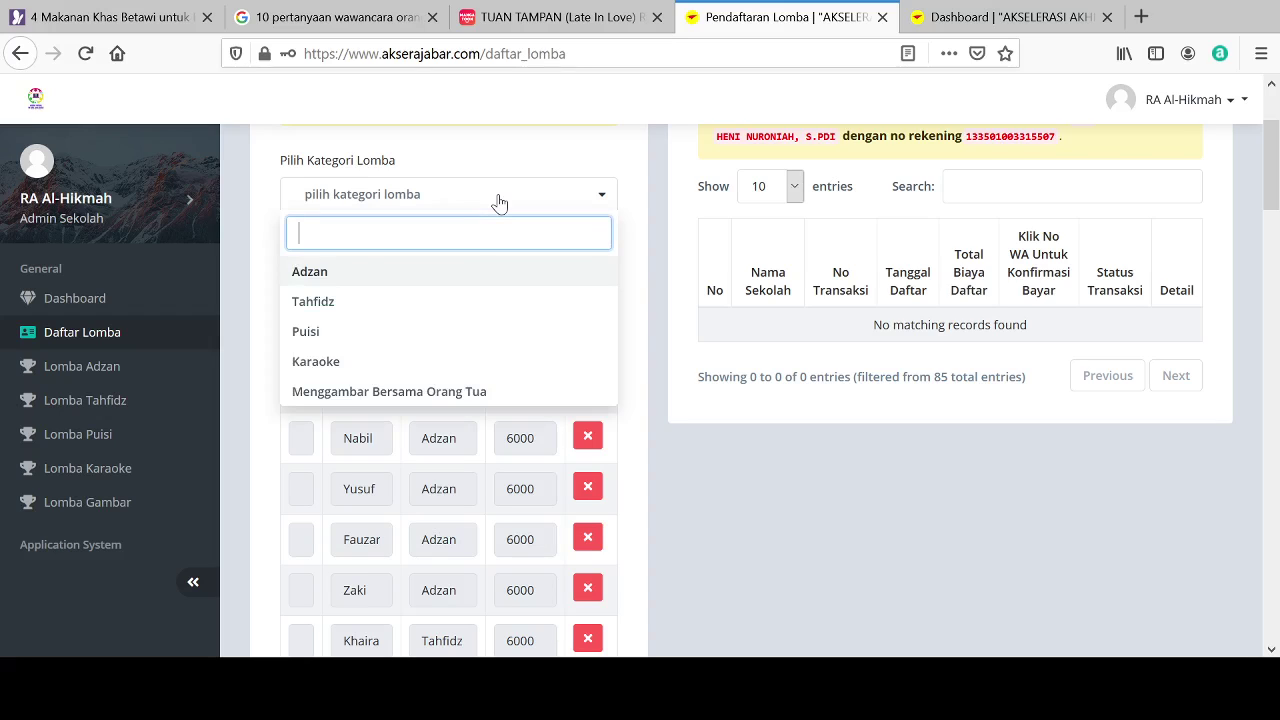
click(383, 393)
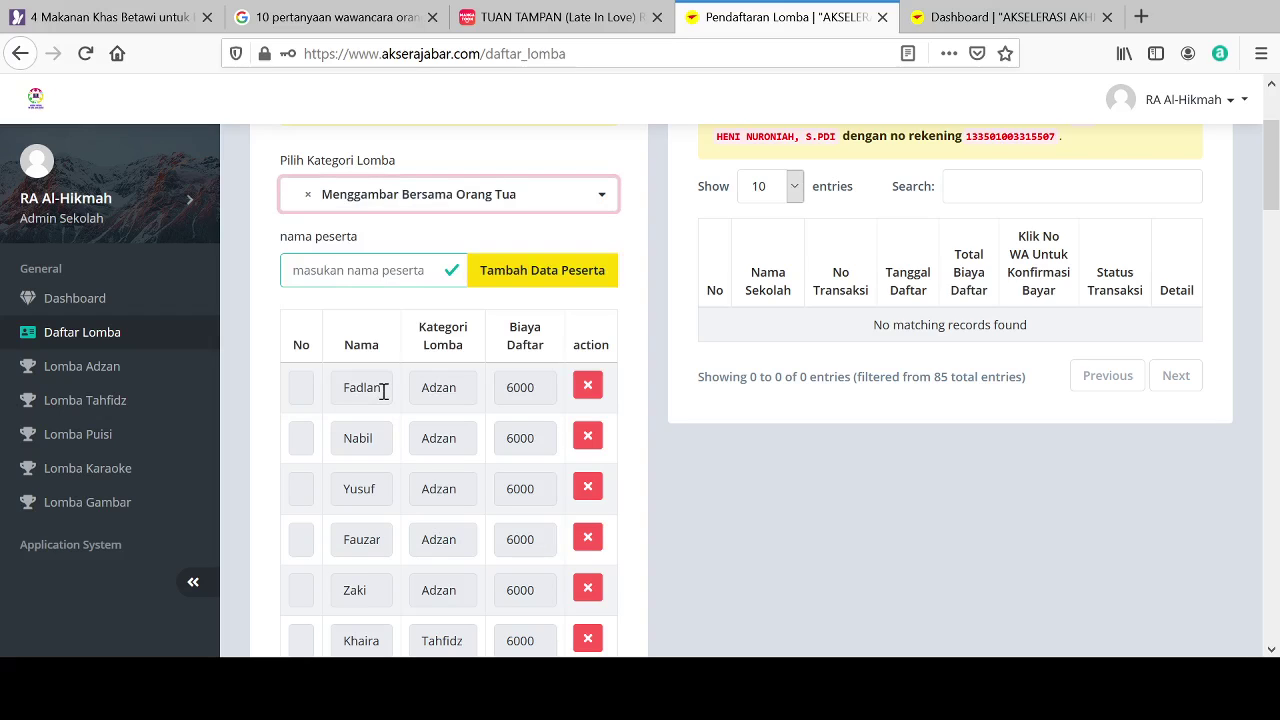
click(346, 270)
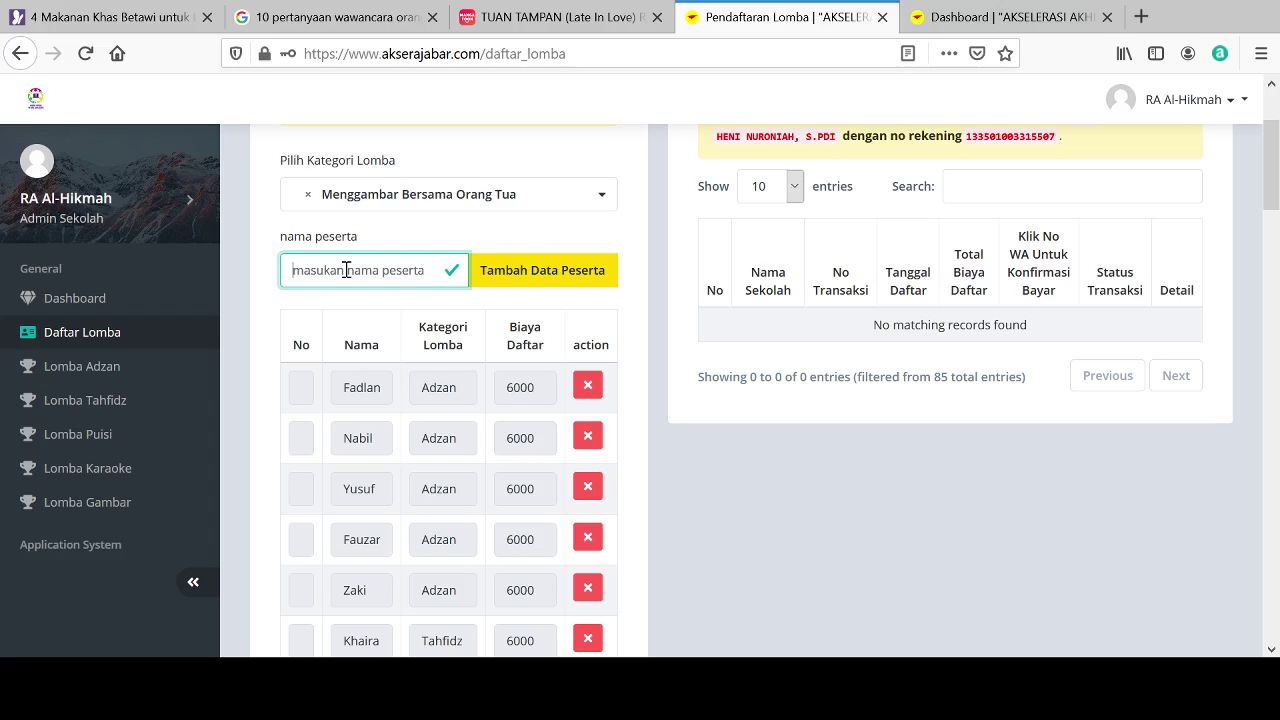
text(Fauzan)
click(541, 281)
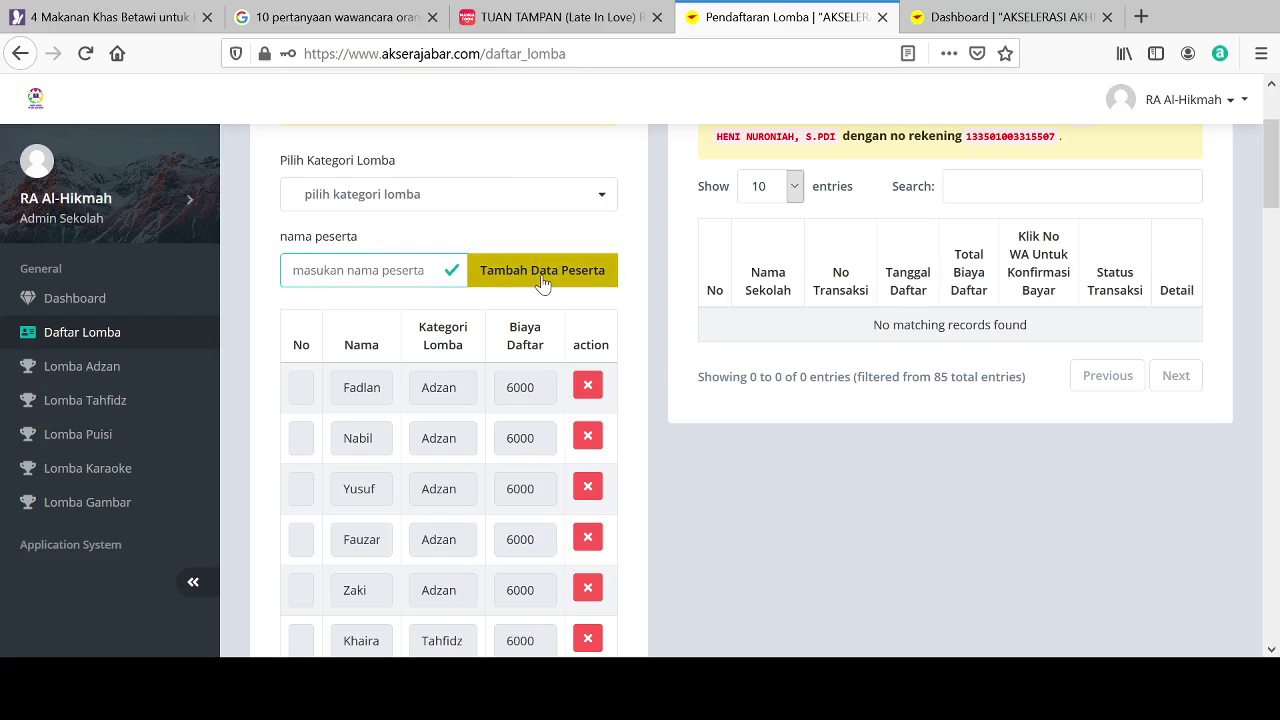
click(451, 203)
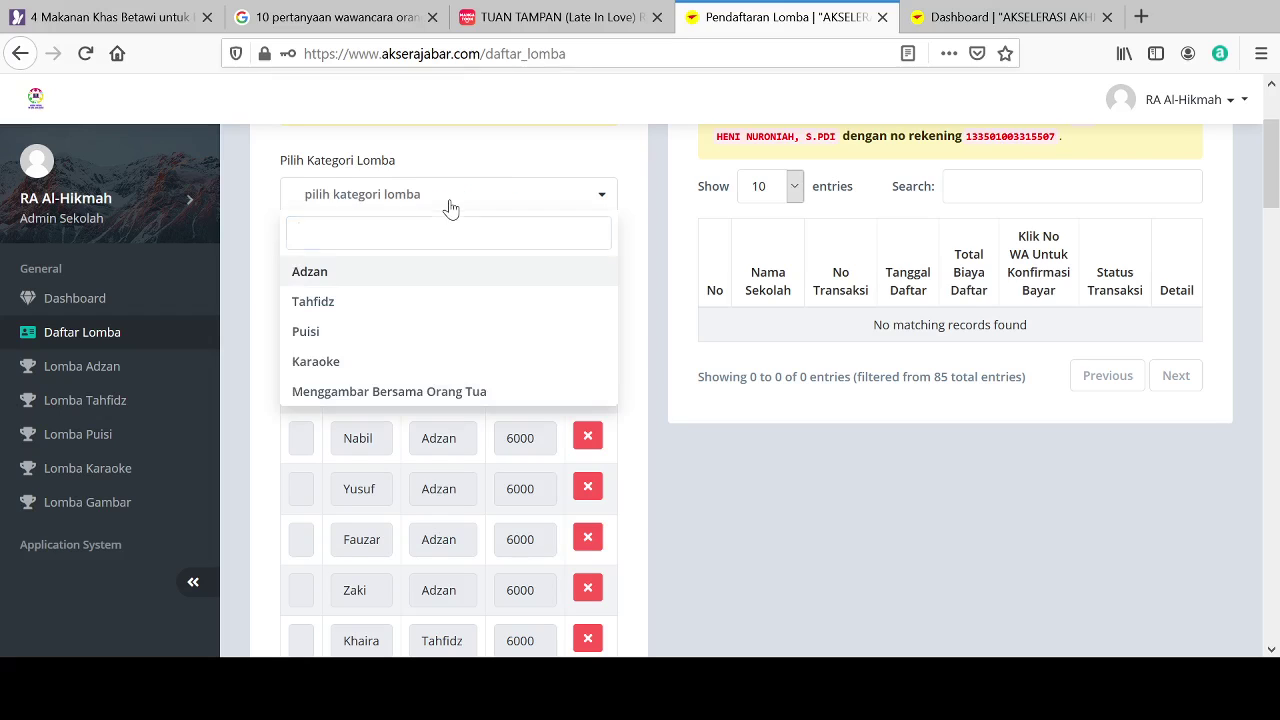
click(382, 392)
click(345, 268)
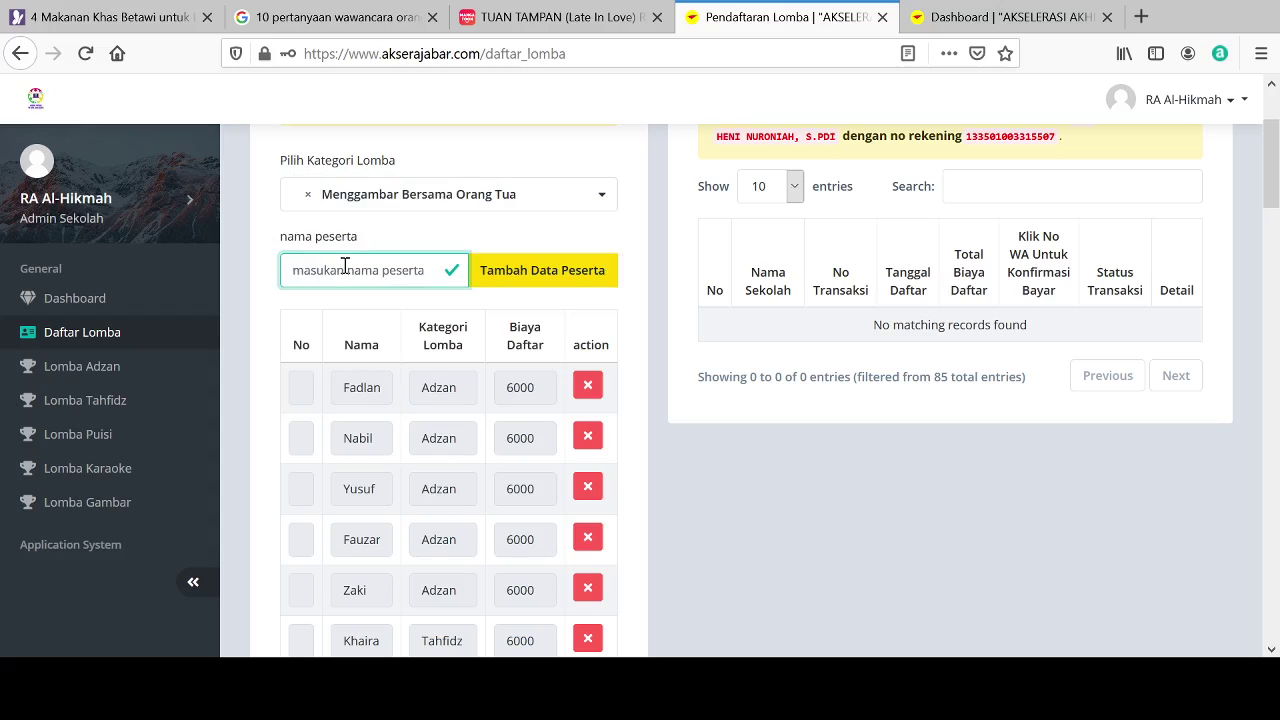
text(Bilkis)
click(585, 270)
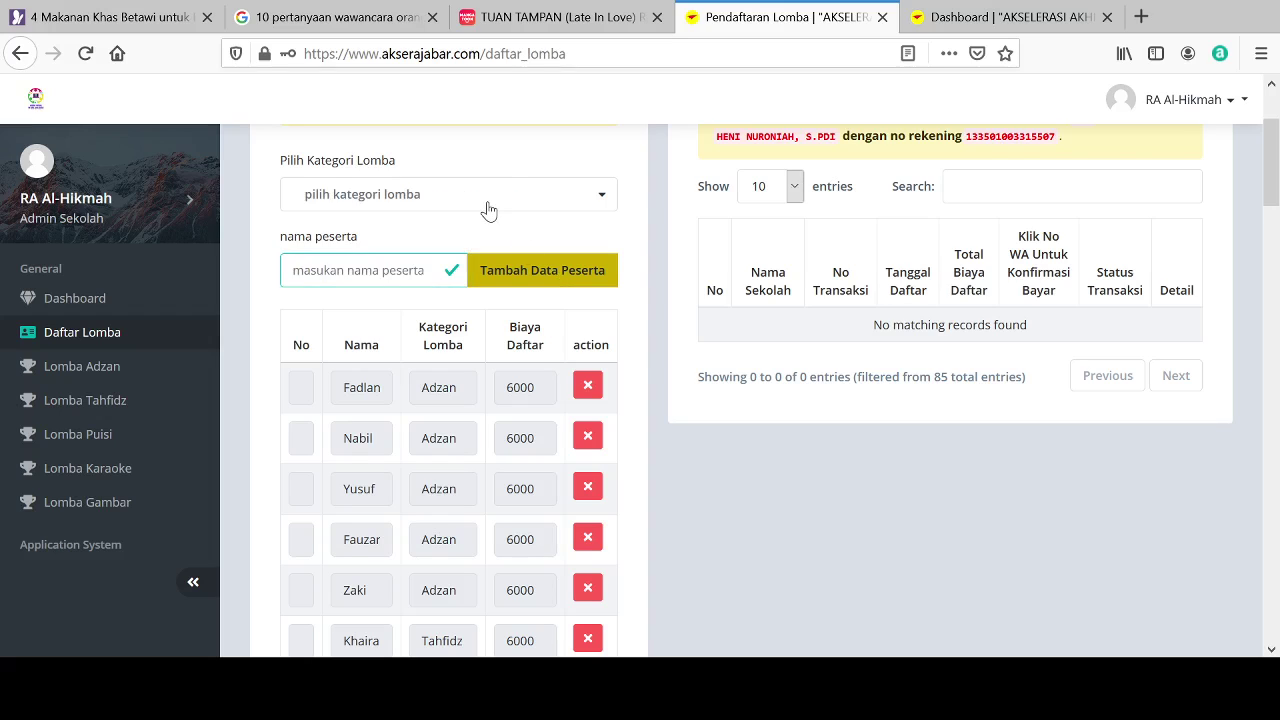
Step: Add two more Menggambar Bersama Orang Tua participants to the table
click(488, 210)
click(340, 399)
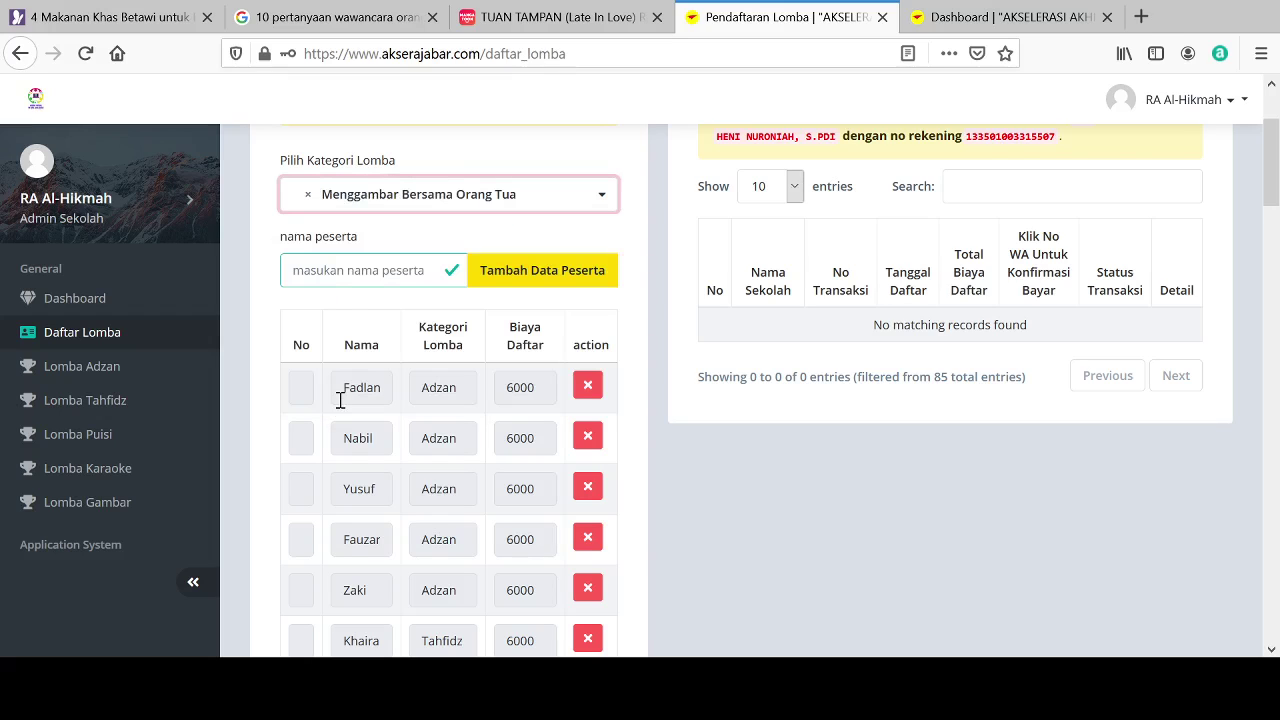
click(316, 277)
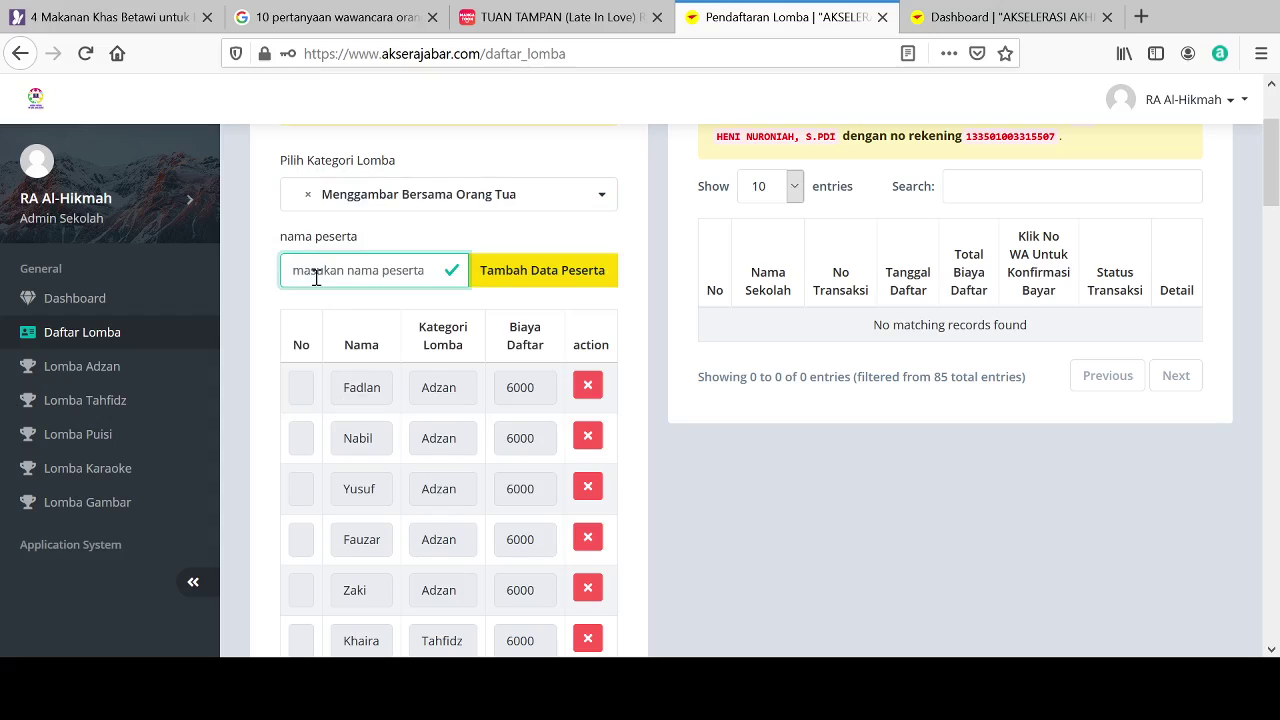
text(Zahwa)
click(520, 284)
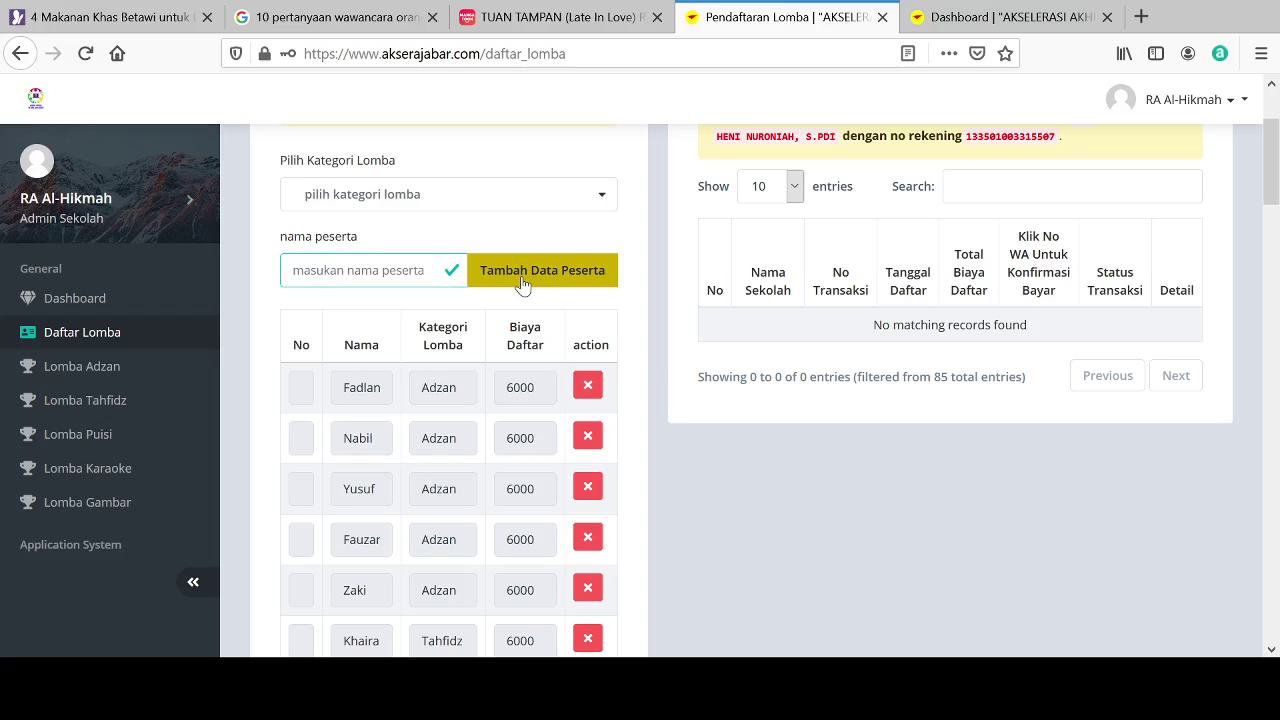
click(466, 194)
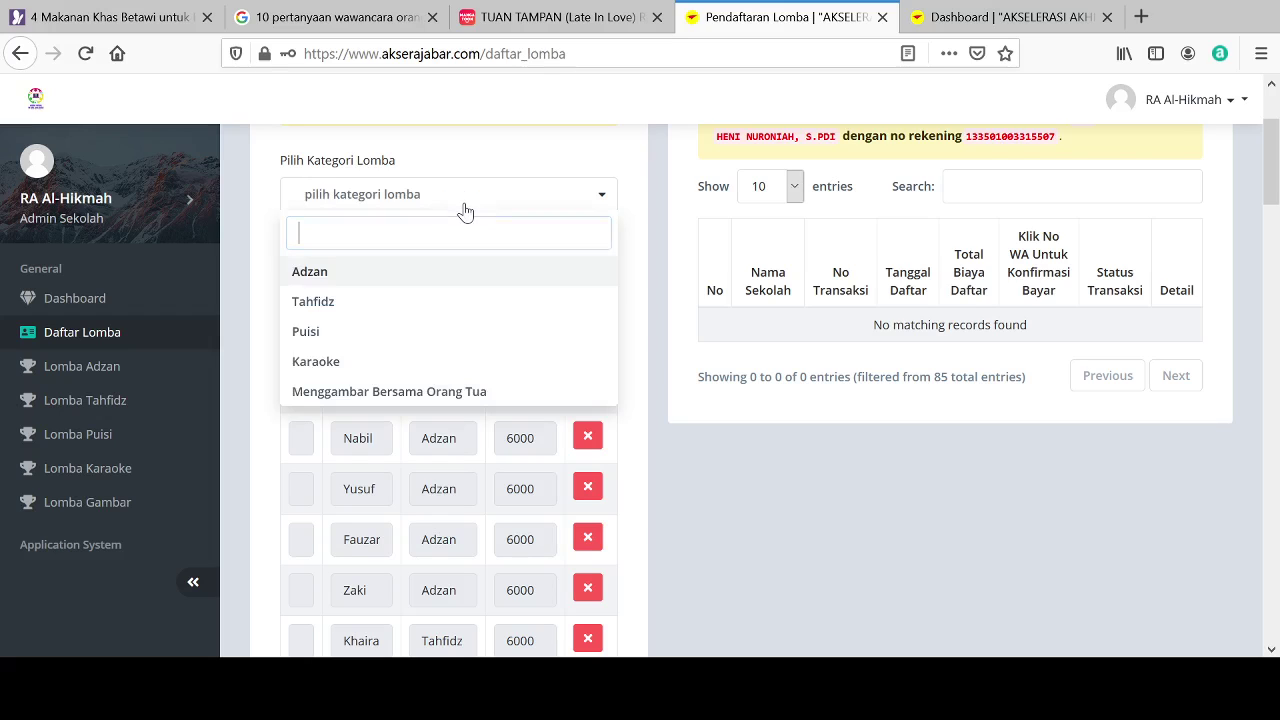
click(415, 398)
click(367, 266)
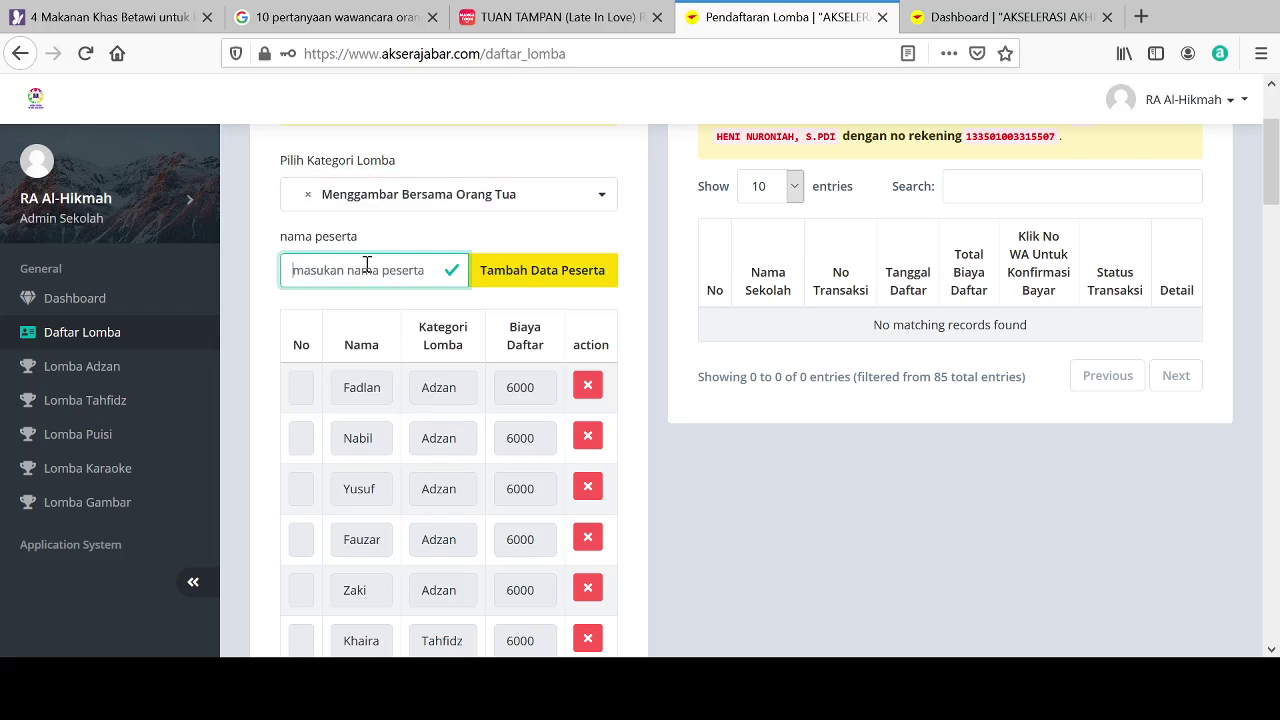
text(Tasya)
click(518, 286)
Step: Add the last Menggambar Bersama Orang Tua child, bringing the total to Rp. 348.000
click(473, 198)
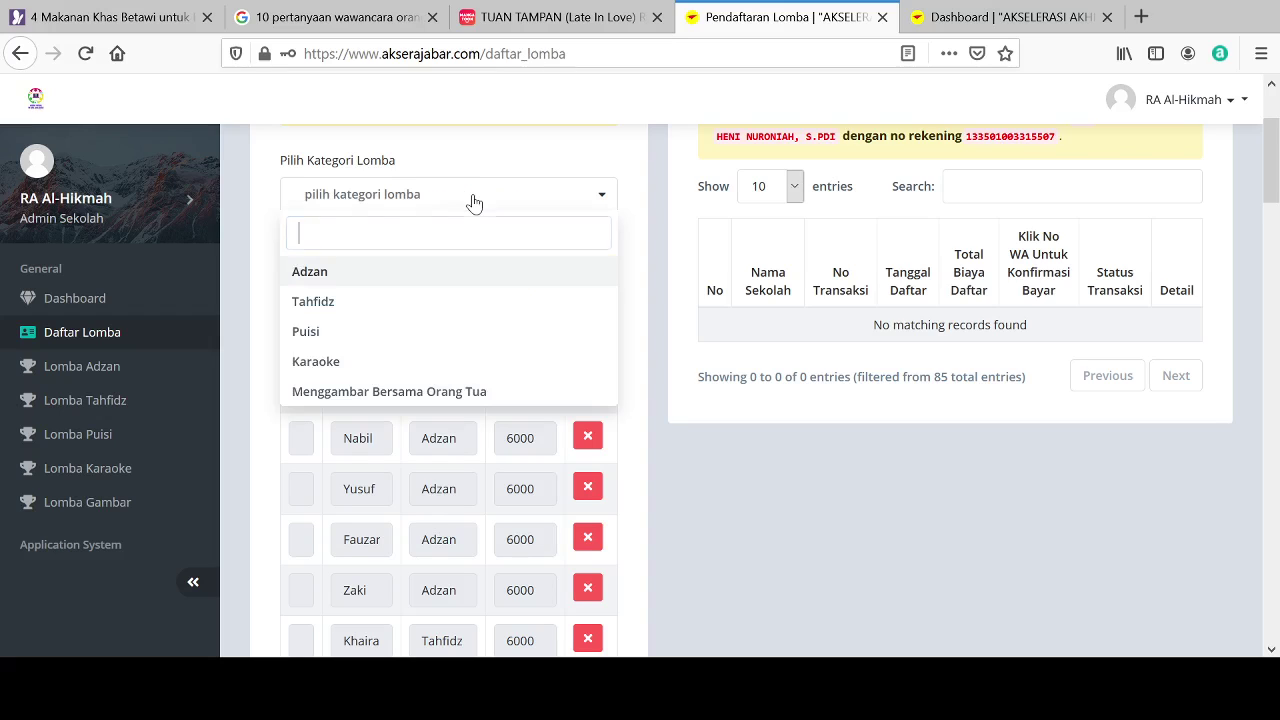
click(325, 393)
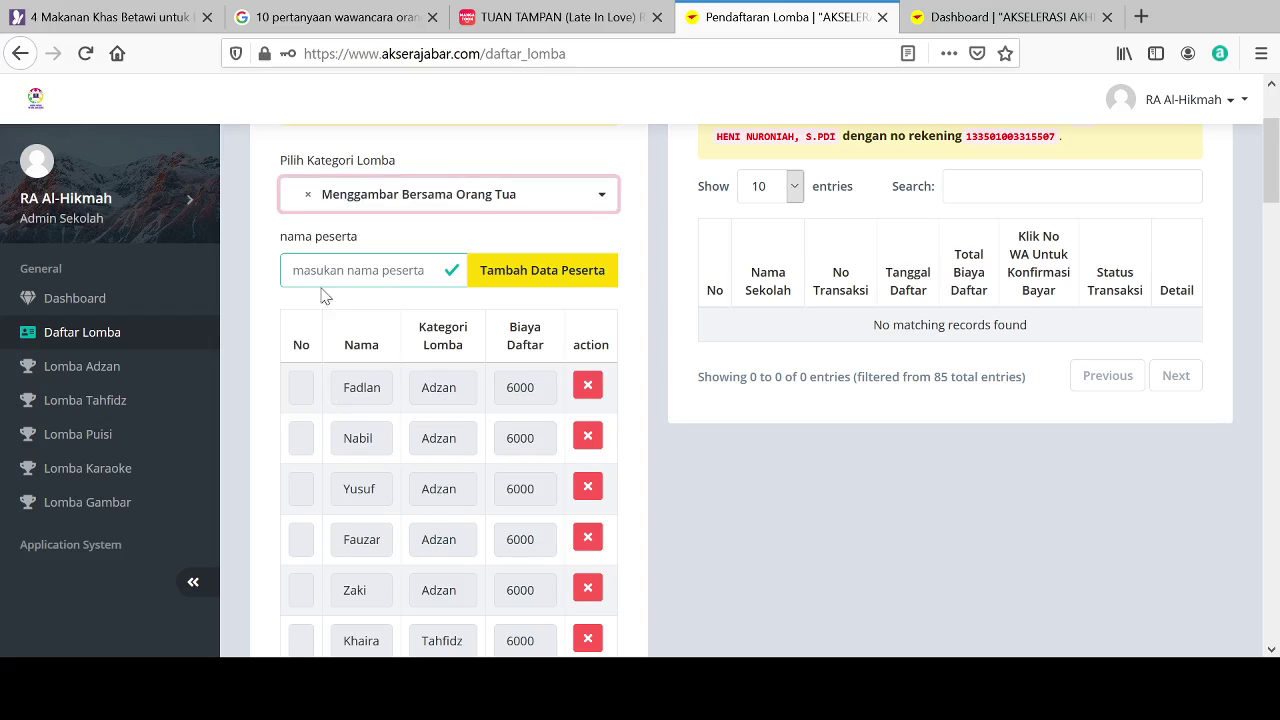
click(322, 280)
text(R)
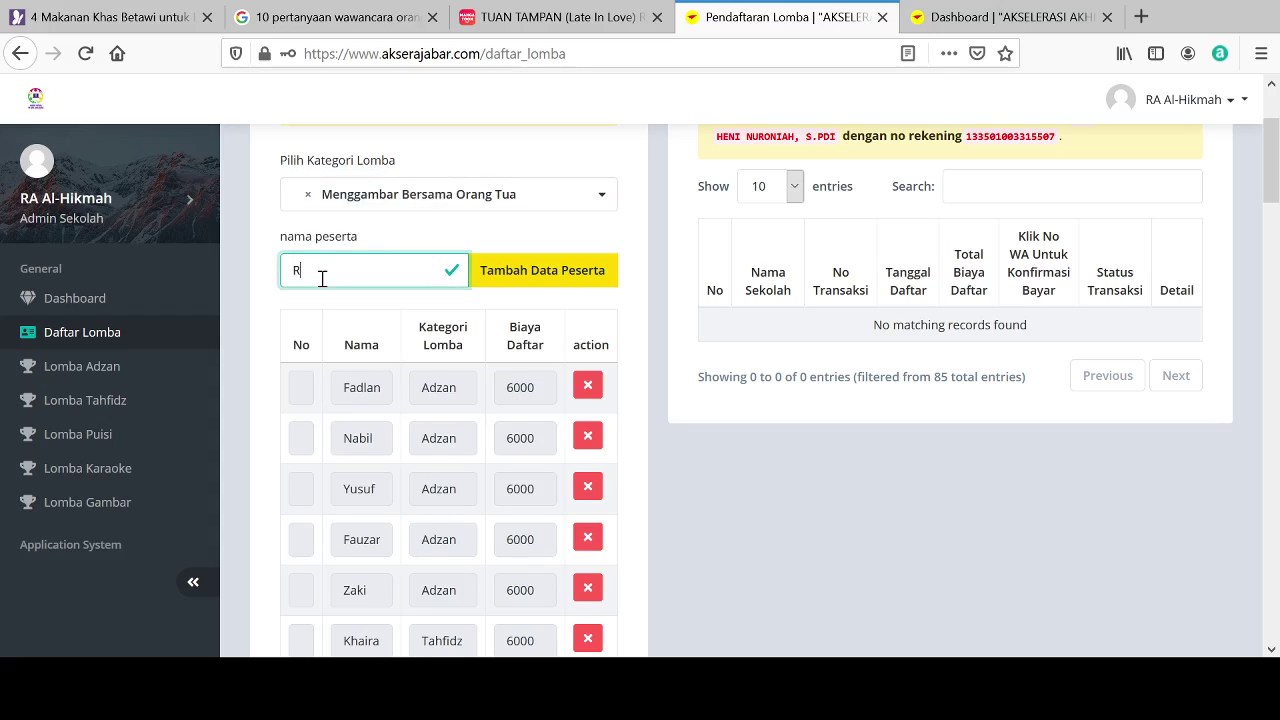
text(isyat)
click(510, 290)
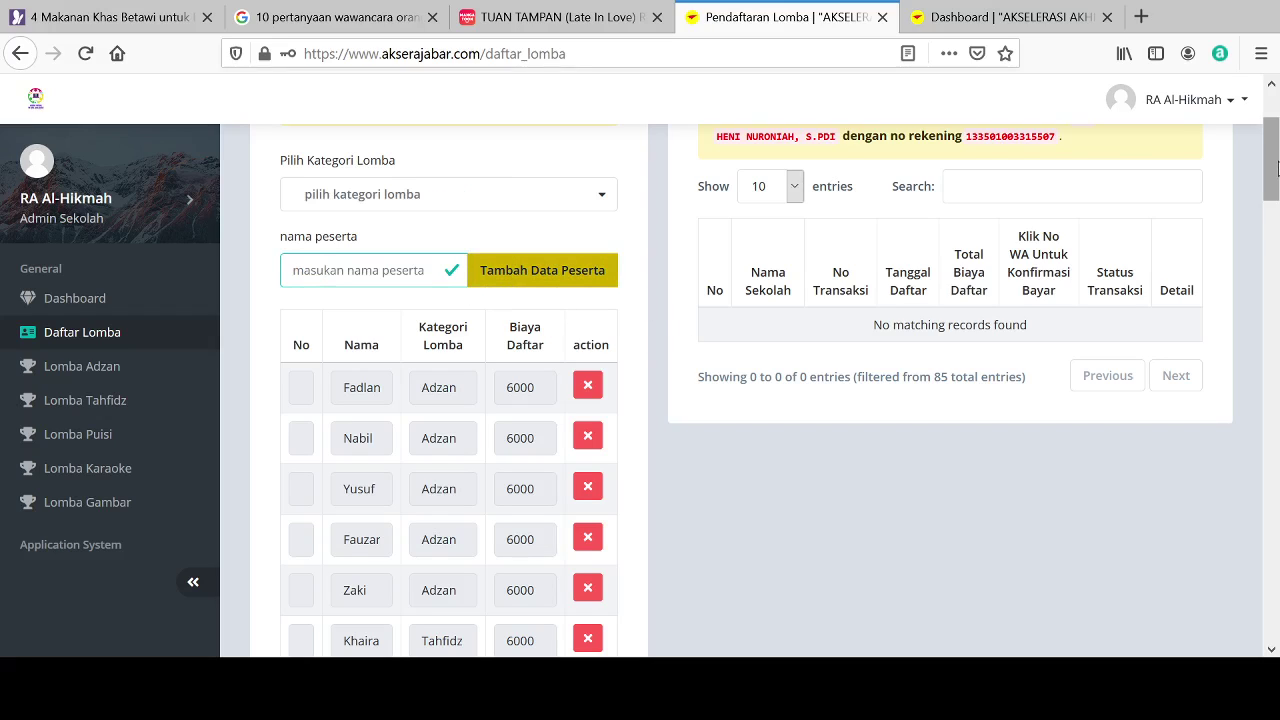
drag(1272, 163, 1277, 622)
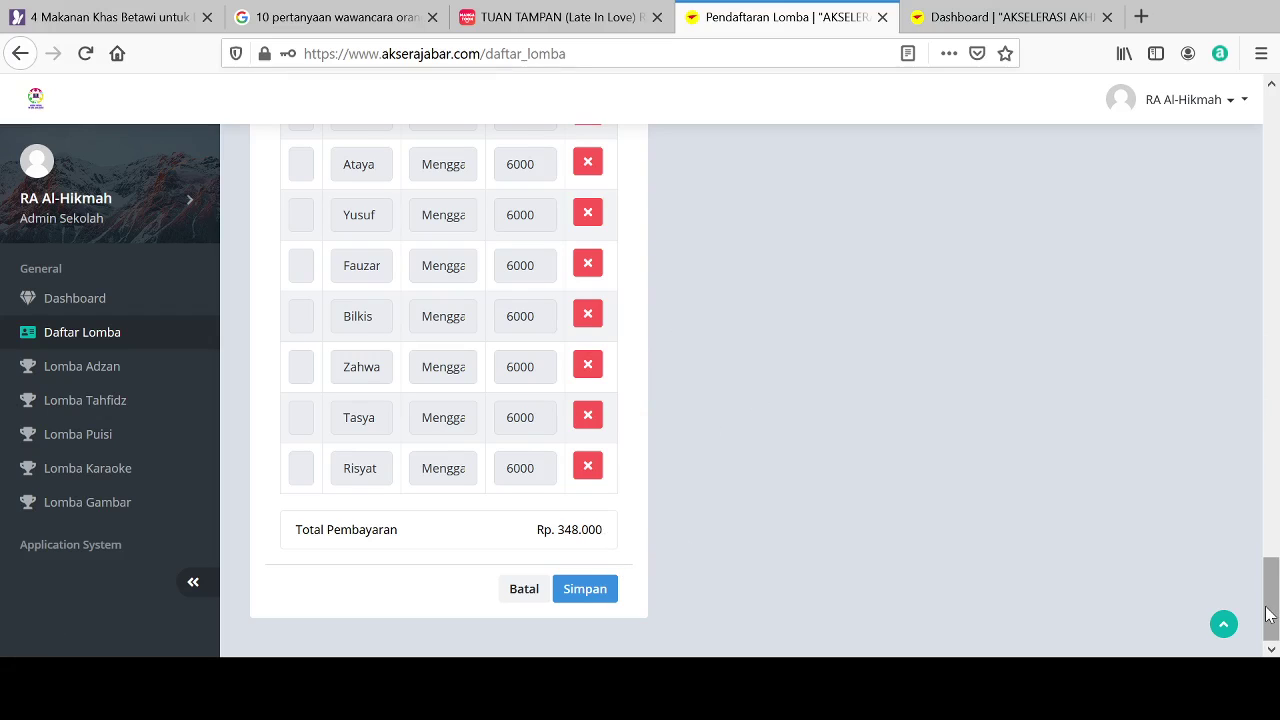
Step: Scroll from the Rp. 348.000 total back up to the empty registration form
drag(1274, 610, 1276, 76)
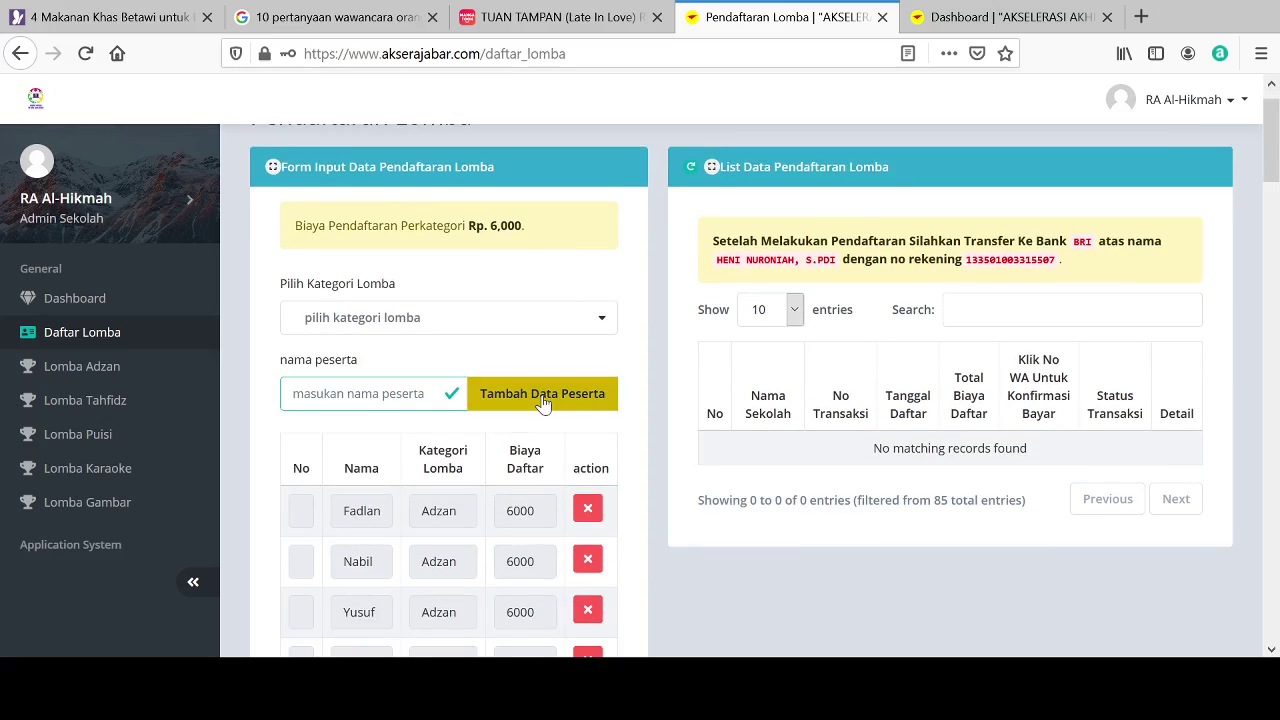
Step: Register two children under Menggambar Bersama Orang Tua, entering each name
click(488, 318)
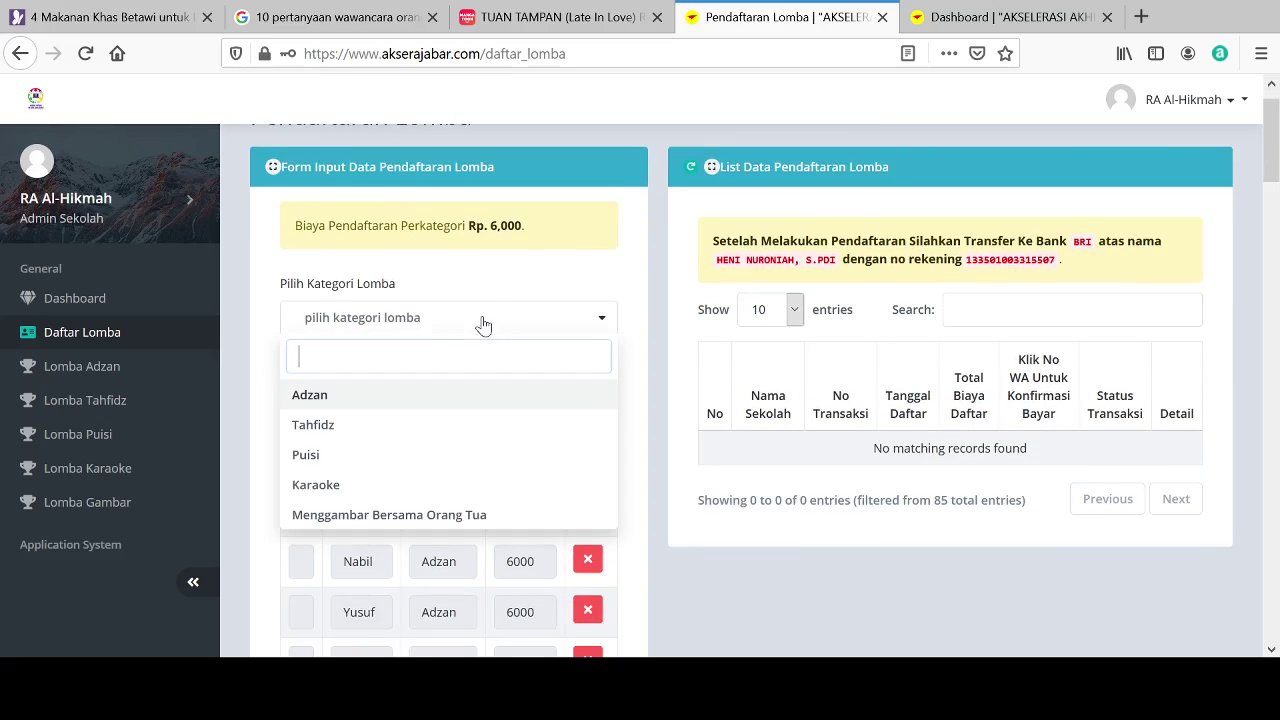
click(405, 516)
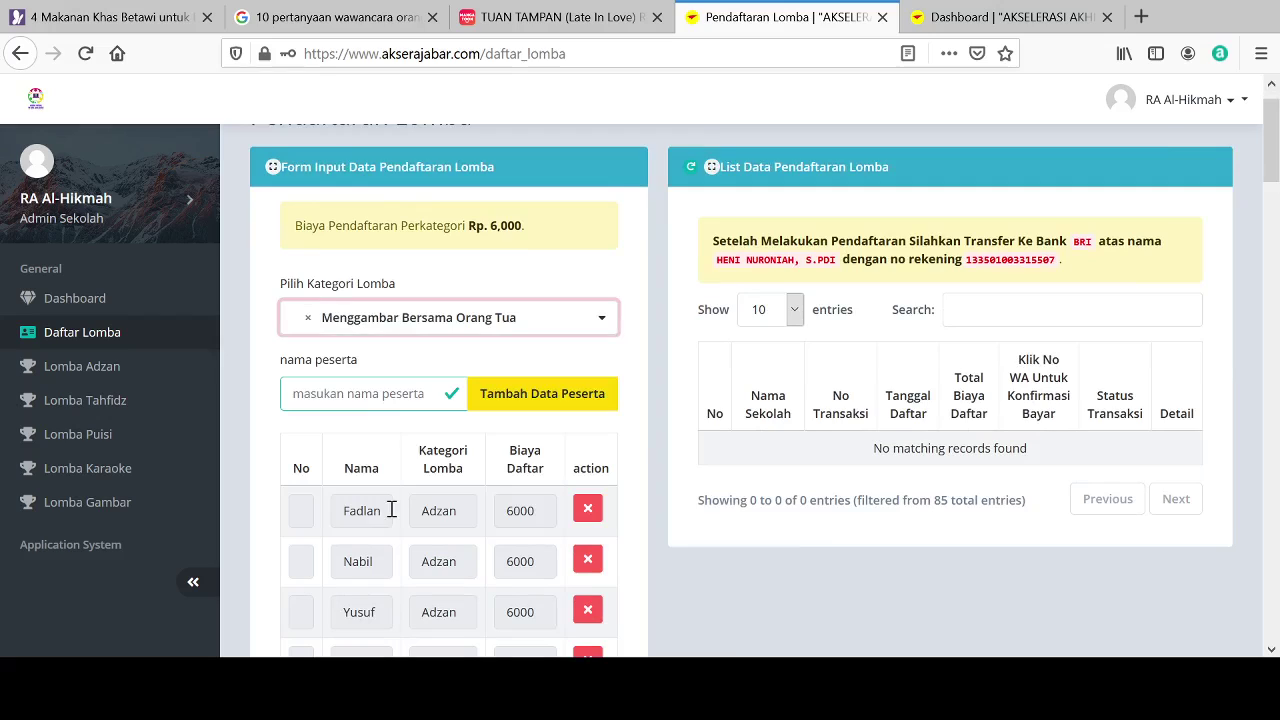
click(352, 401)
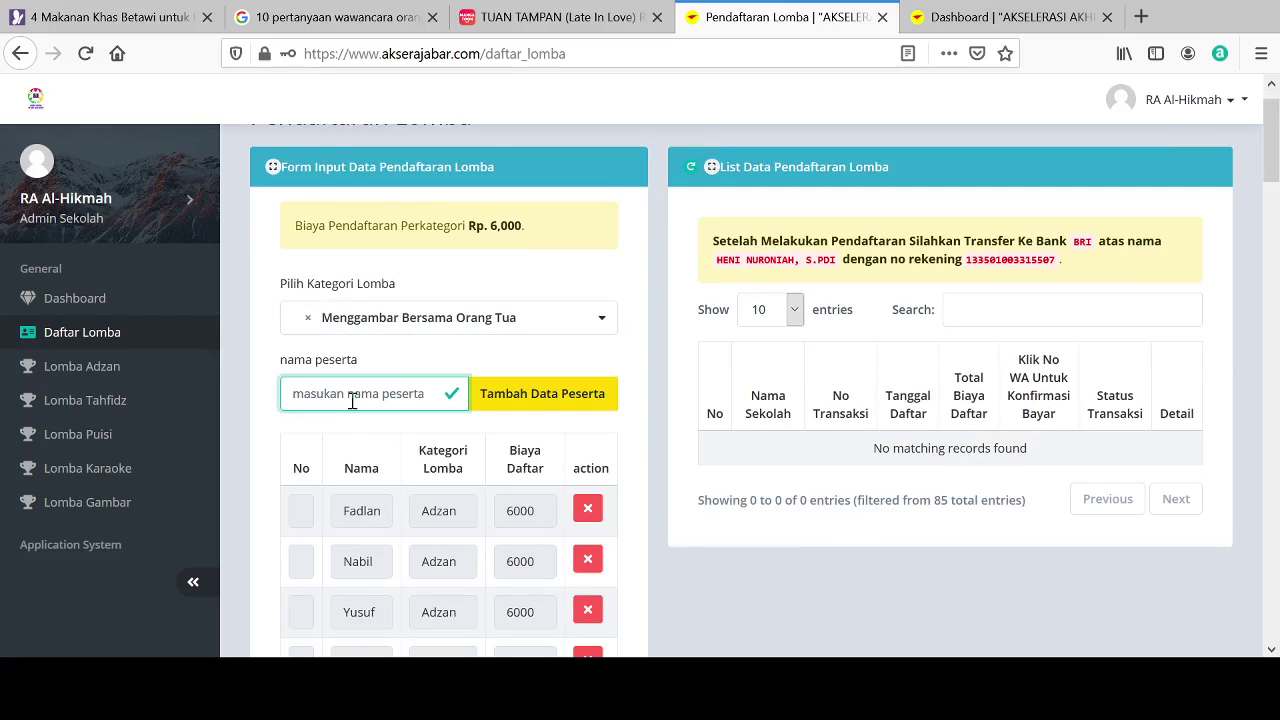
text(Arista)
click(546, 411)
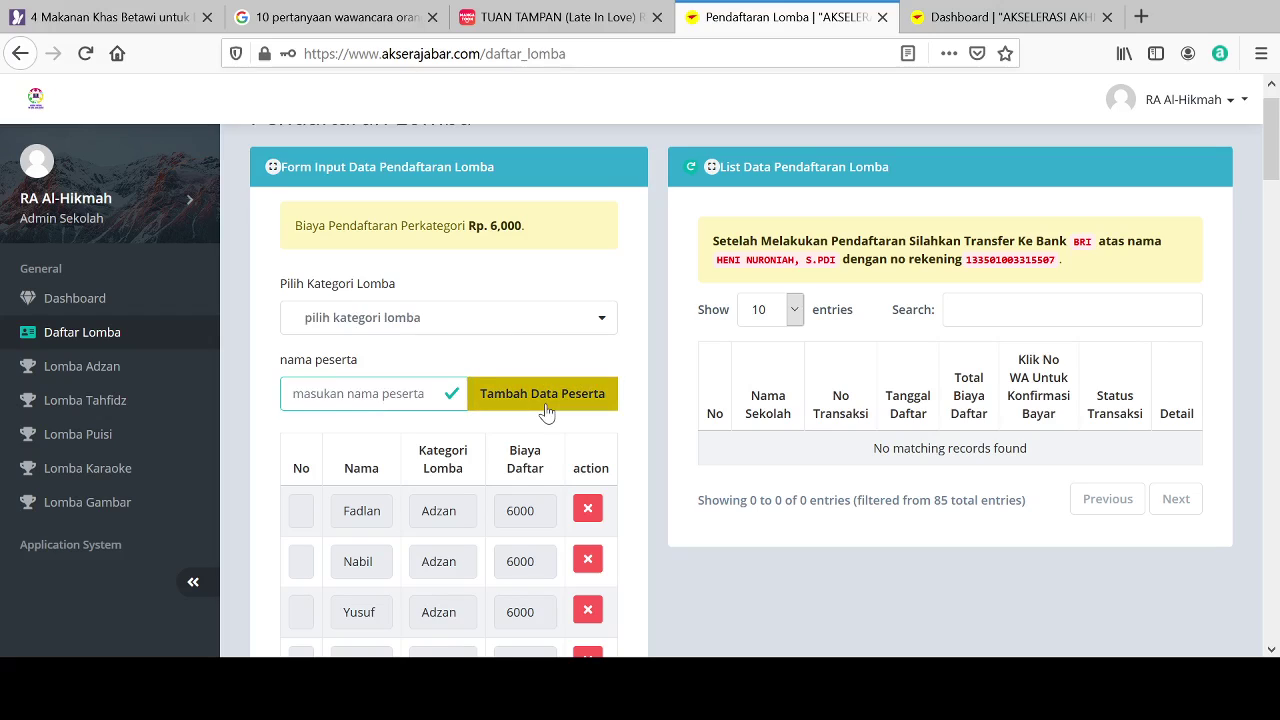
click(520, 329)
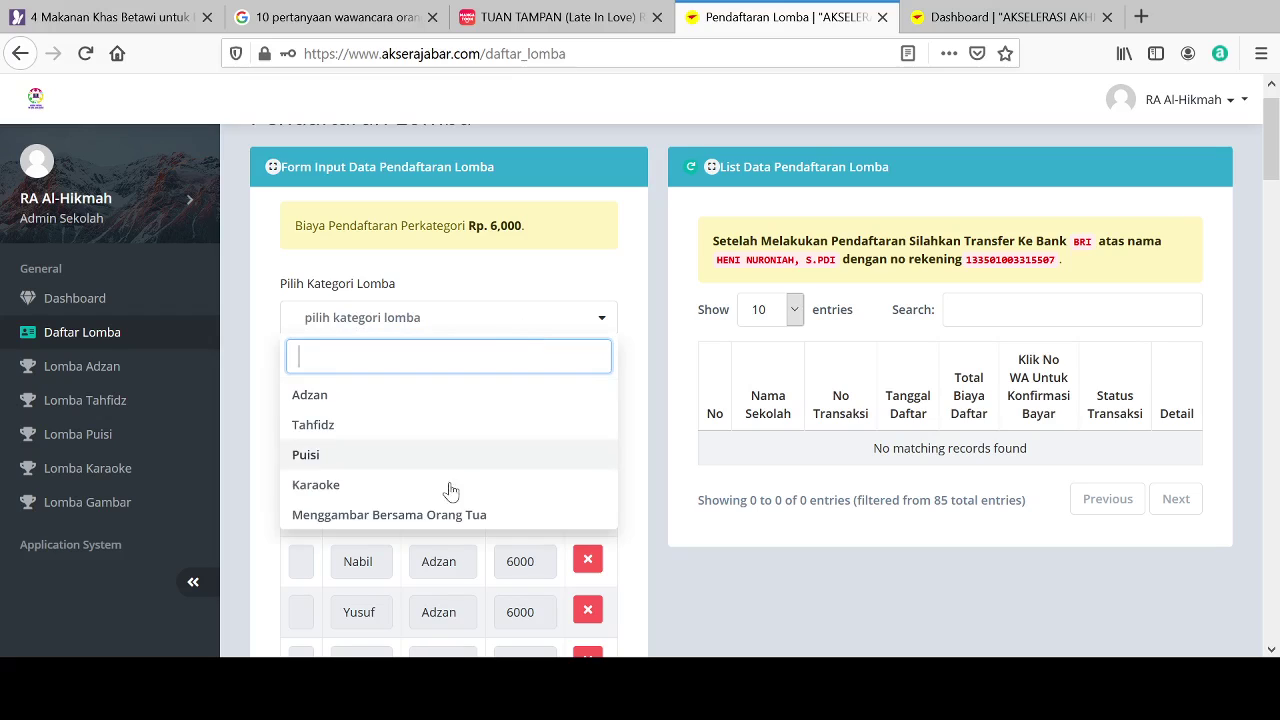
click(420, 515)
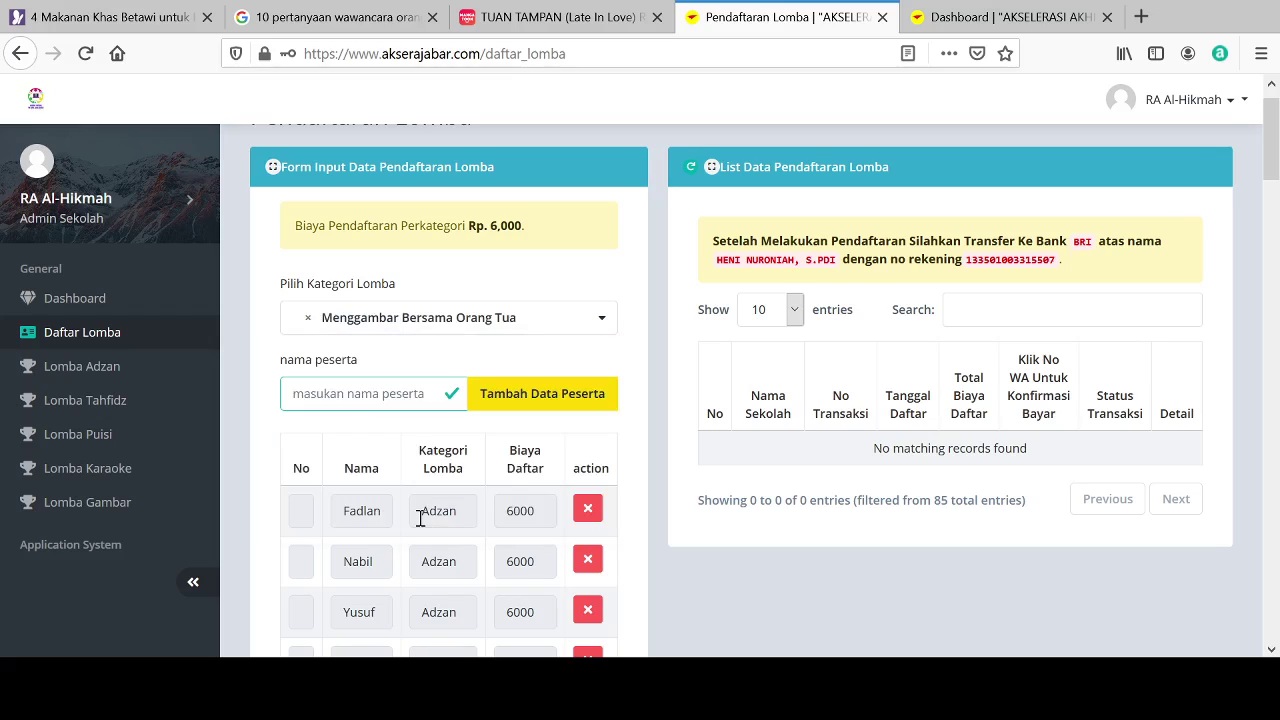
click(332, 395)
text(Az)
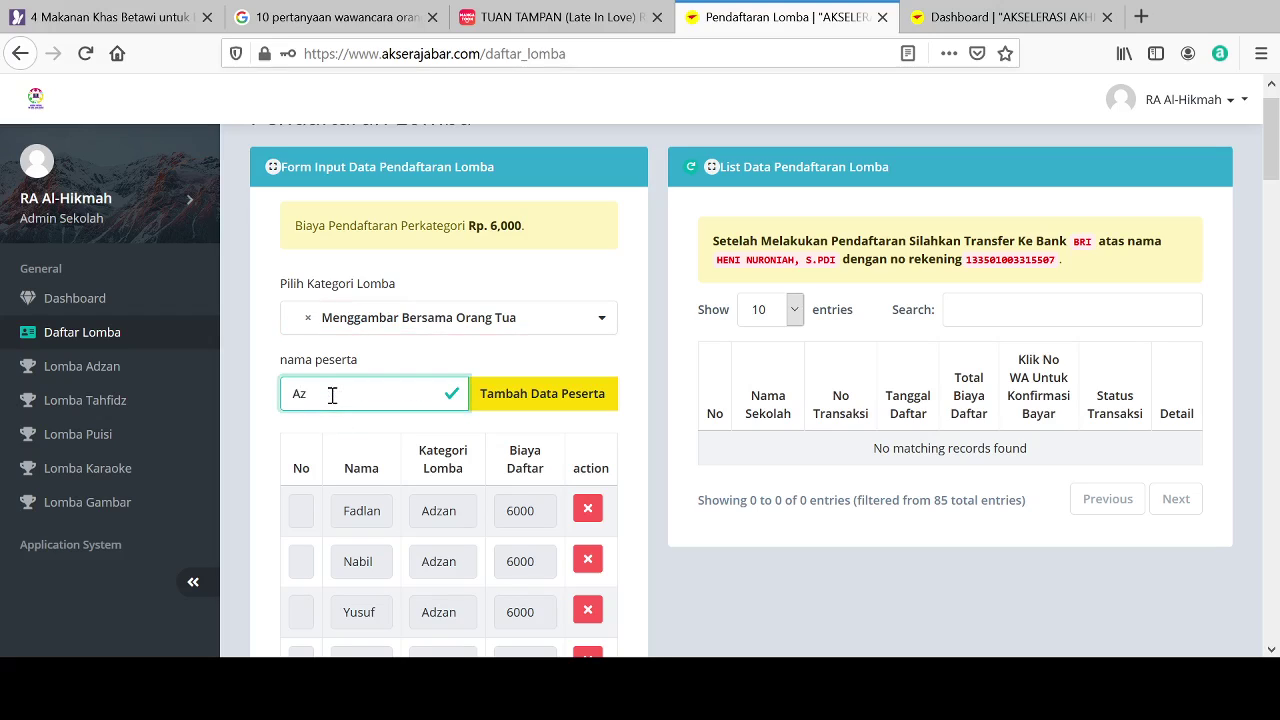
text(ril)
click(543, 396)
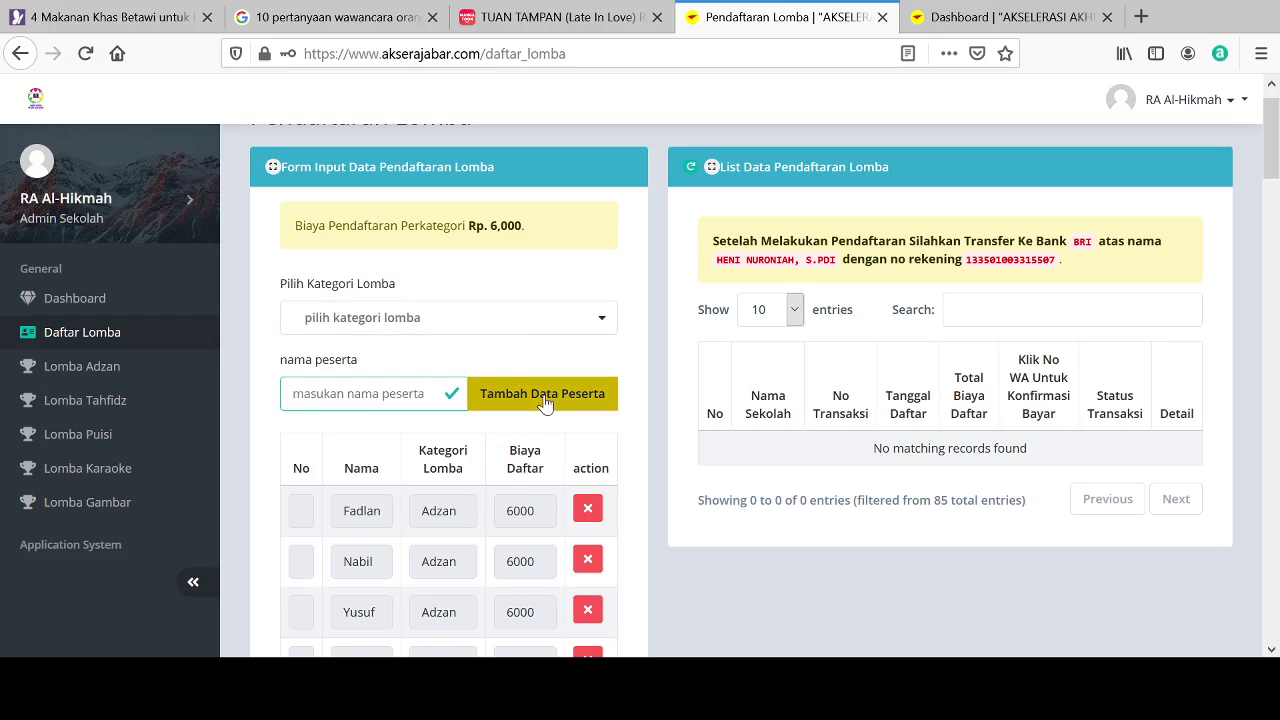
Step: Add one more Menggambar Bersama Orang Tua participant to the registration list
click(476, 330)
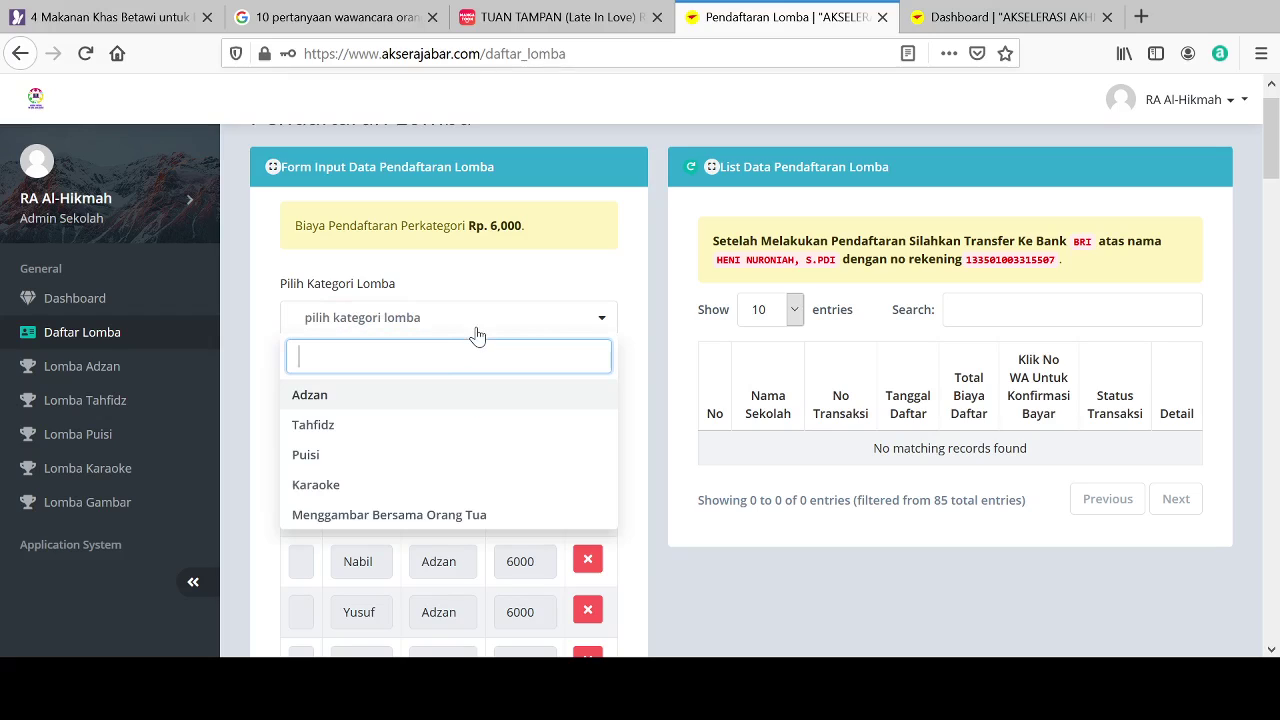
click(371, 516)
click(338, 400)
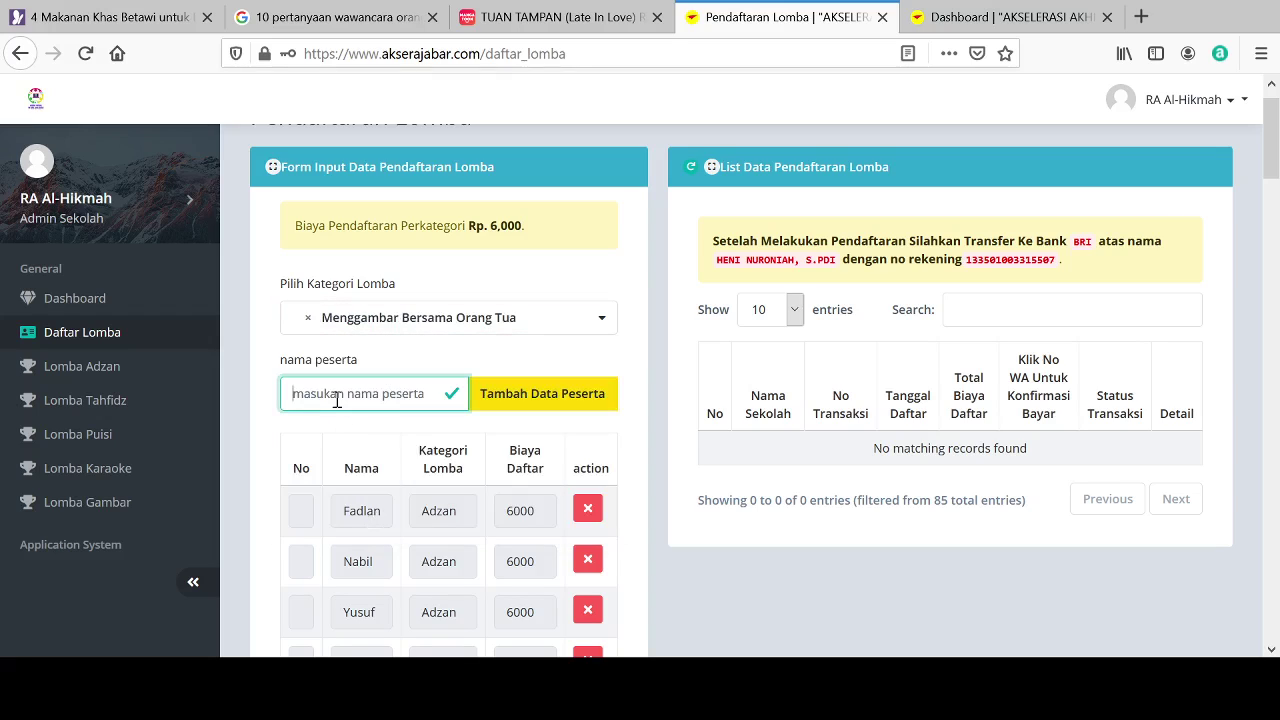
text(Azhar)
click(553, 401)
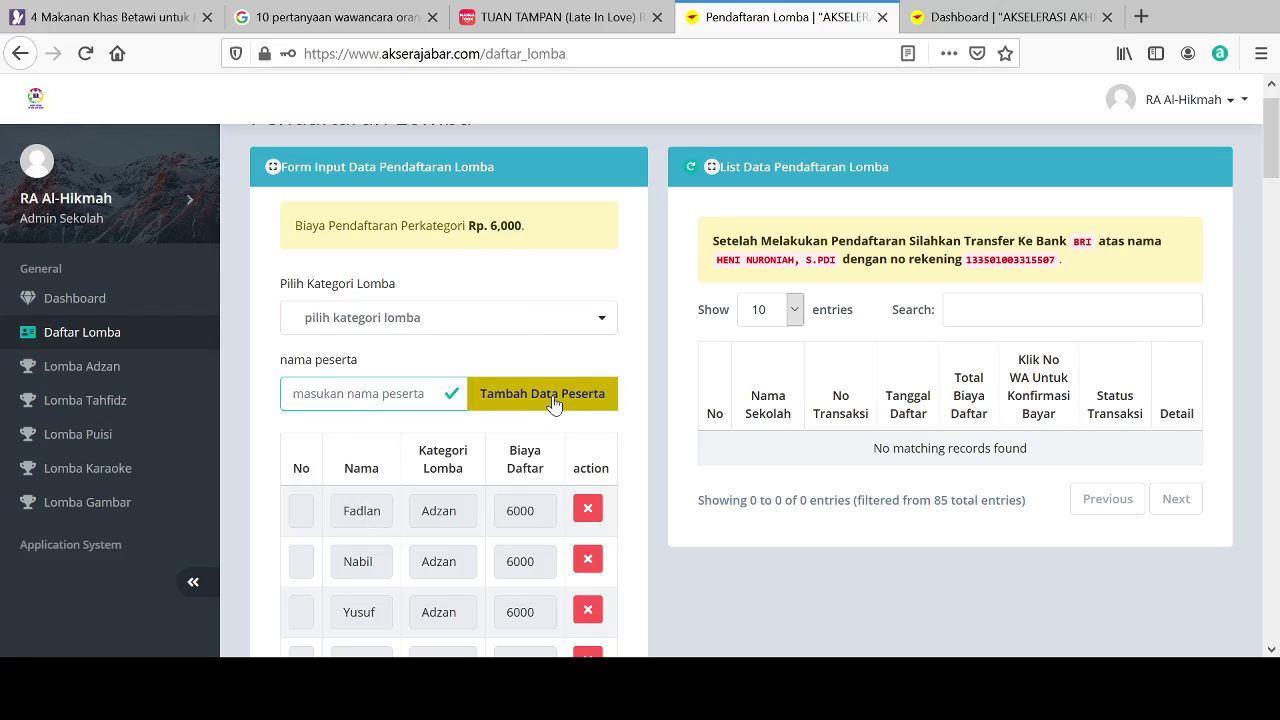
Step: Discard the name typed into the category search, then add the participant under Menggambar Bersama Orang Tua
click(510, 330)
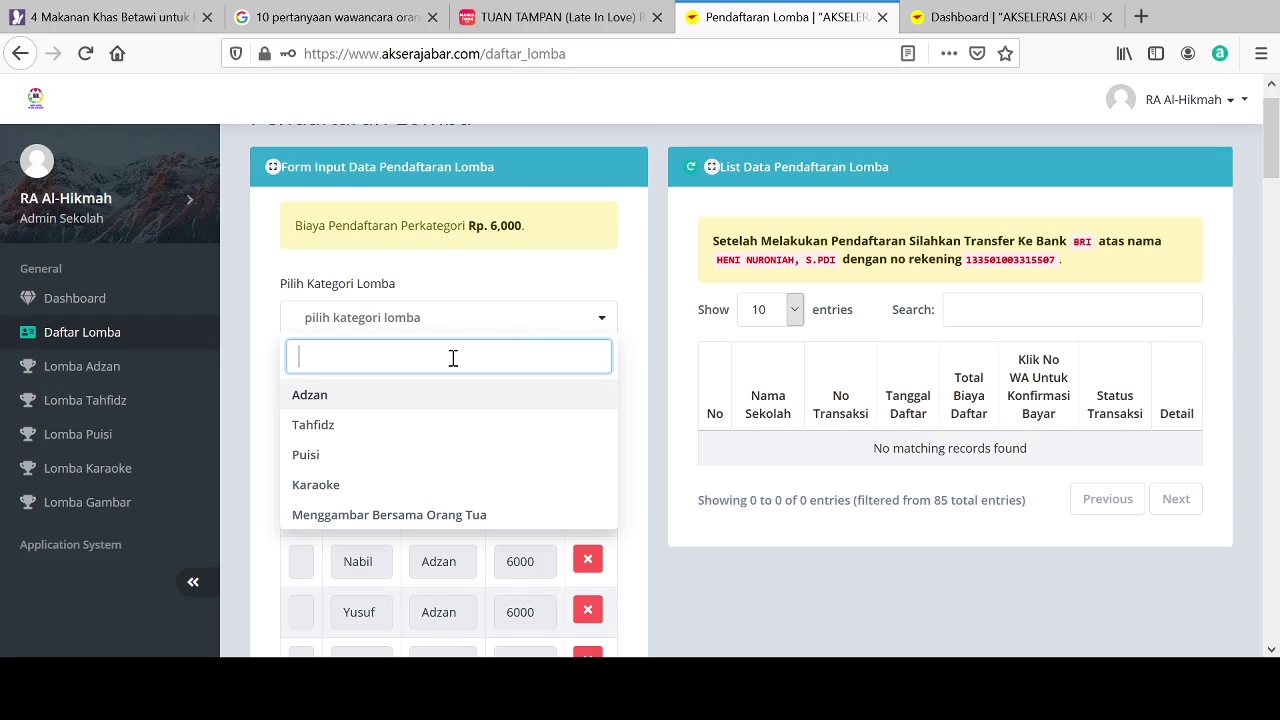
text(A)
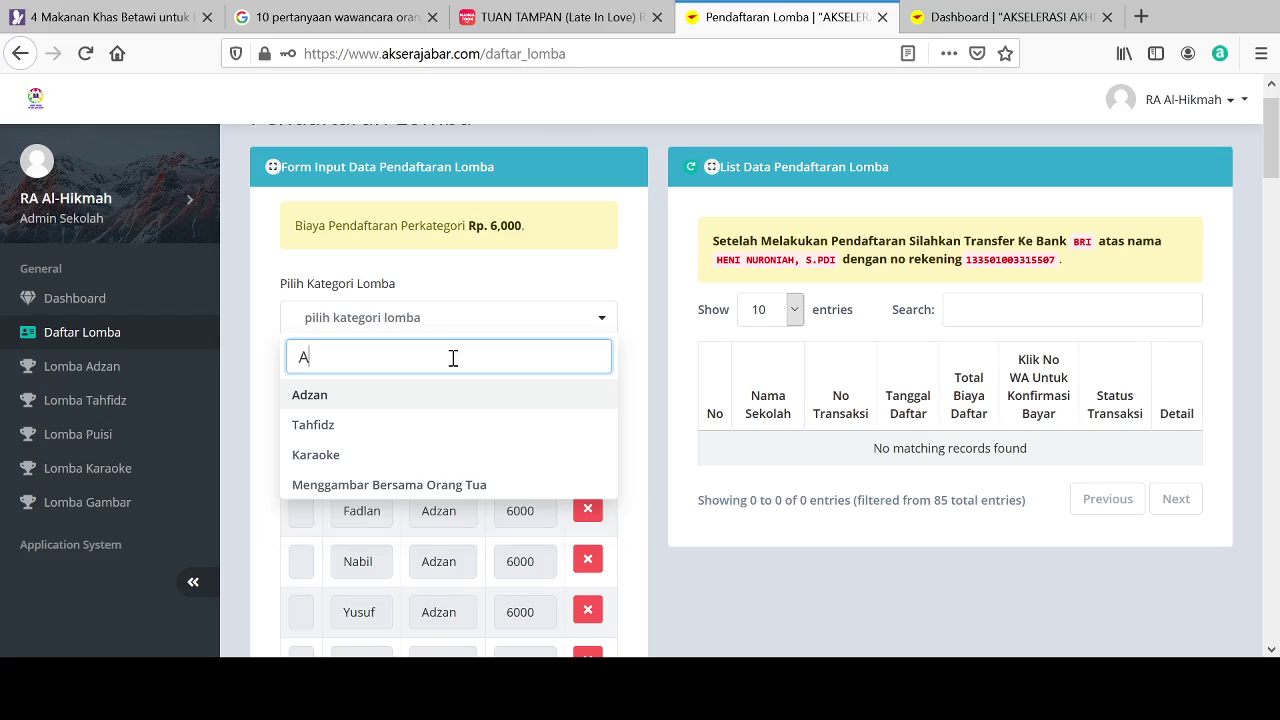
text(lmira)
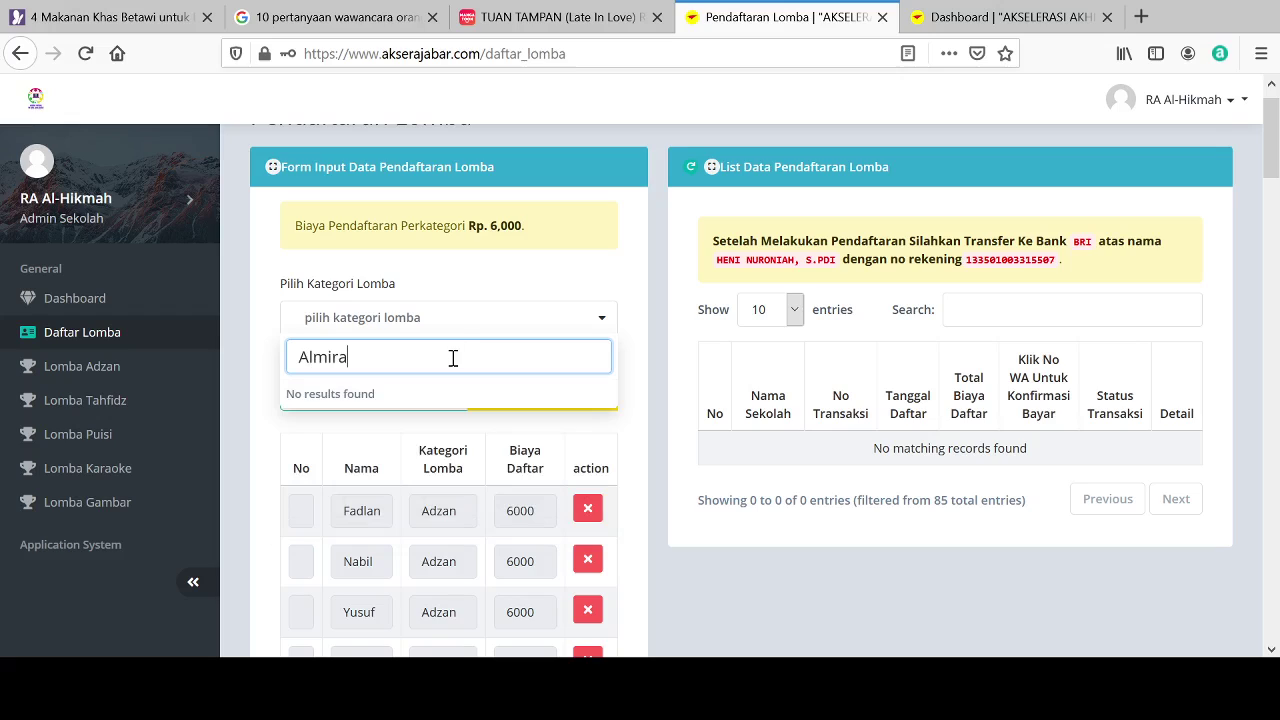
click(451, 333)
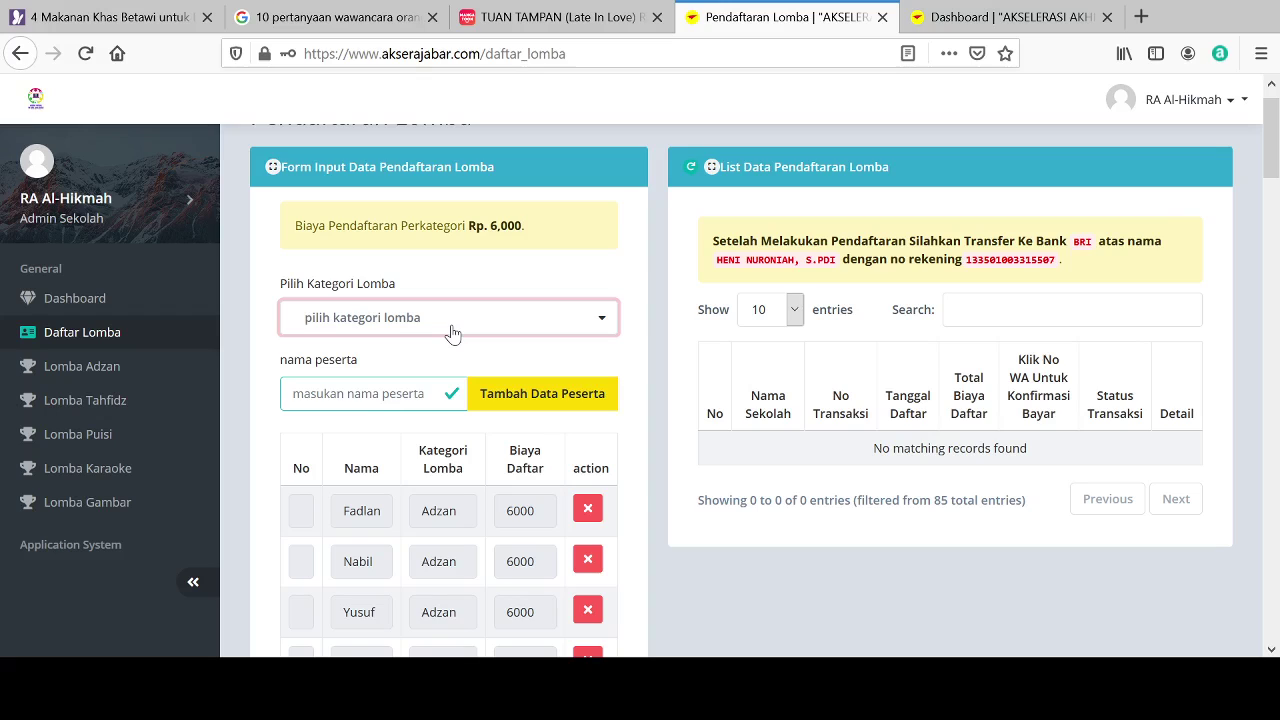
click(451, 333)
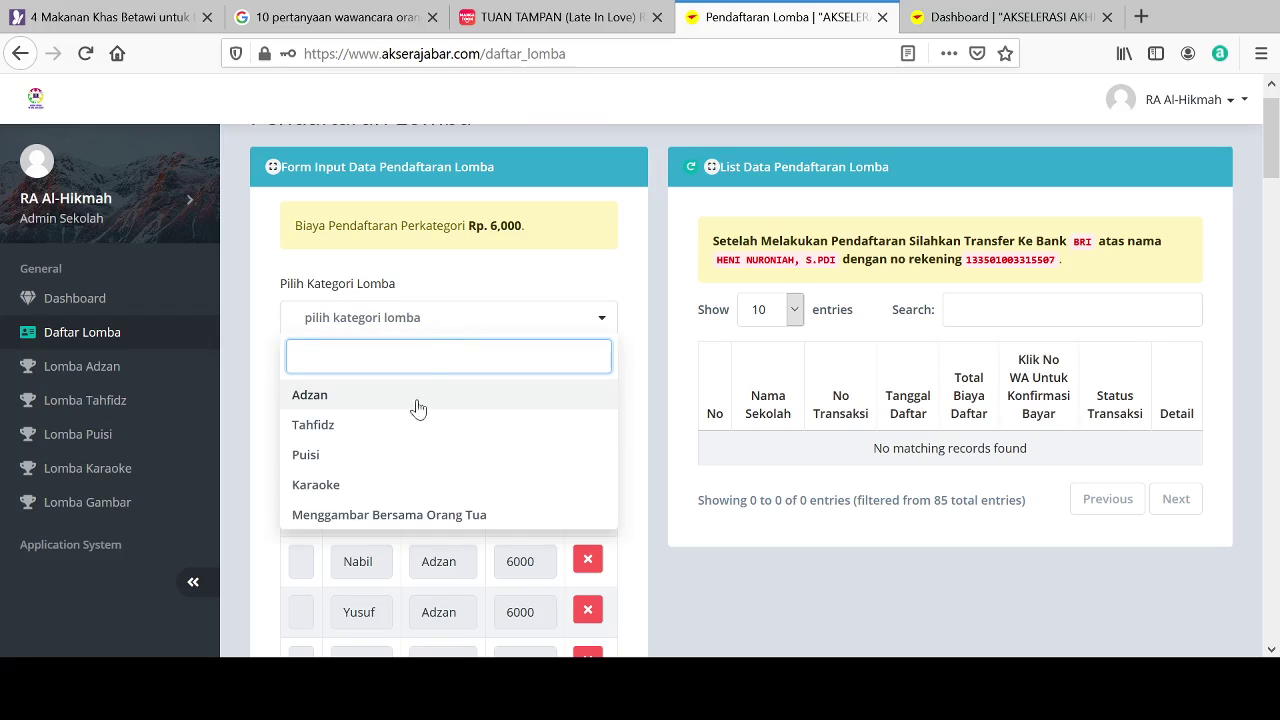
click(344, 516)
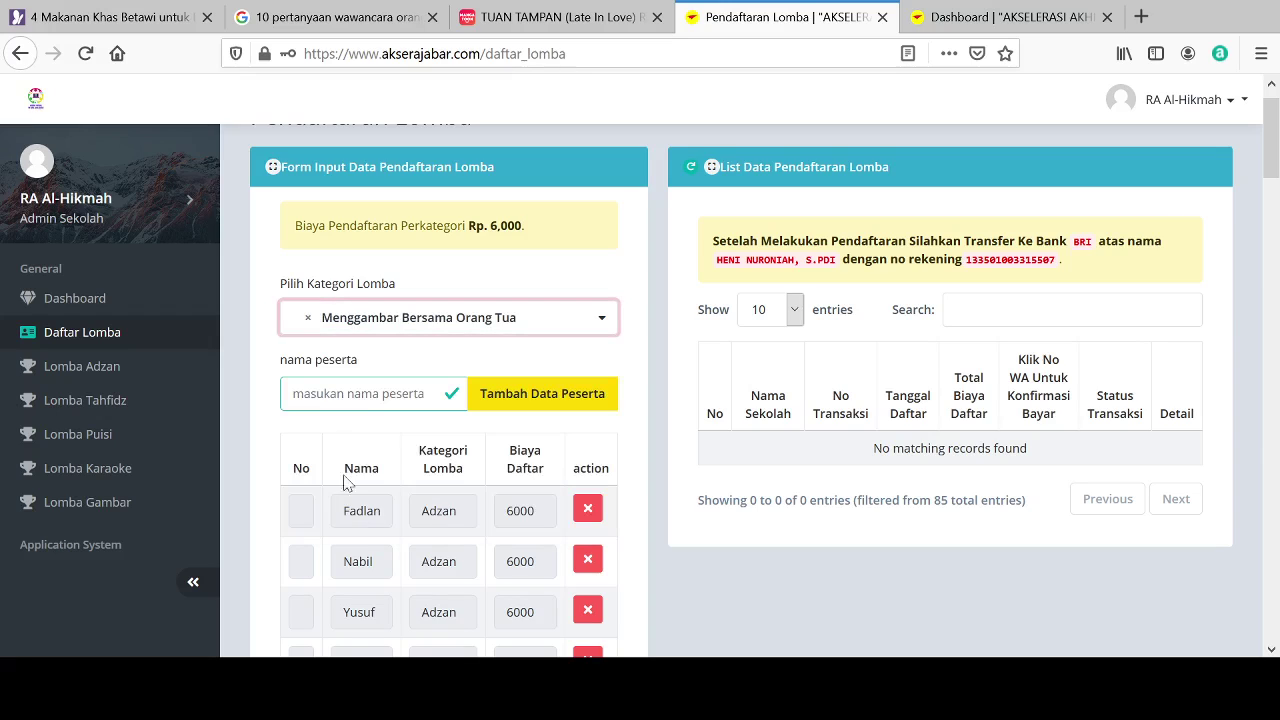
click(350, 399)
text(A)
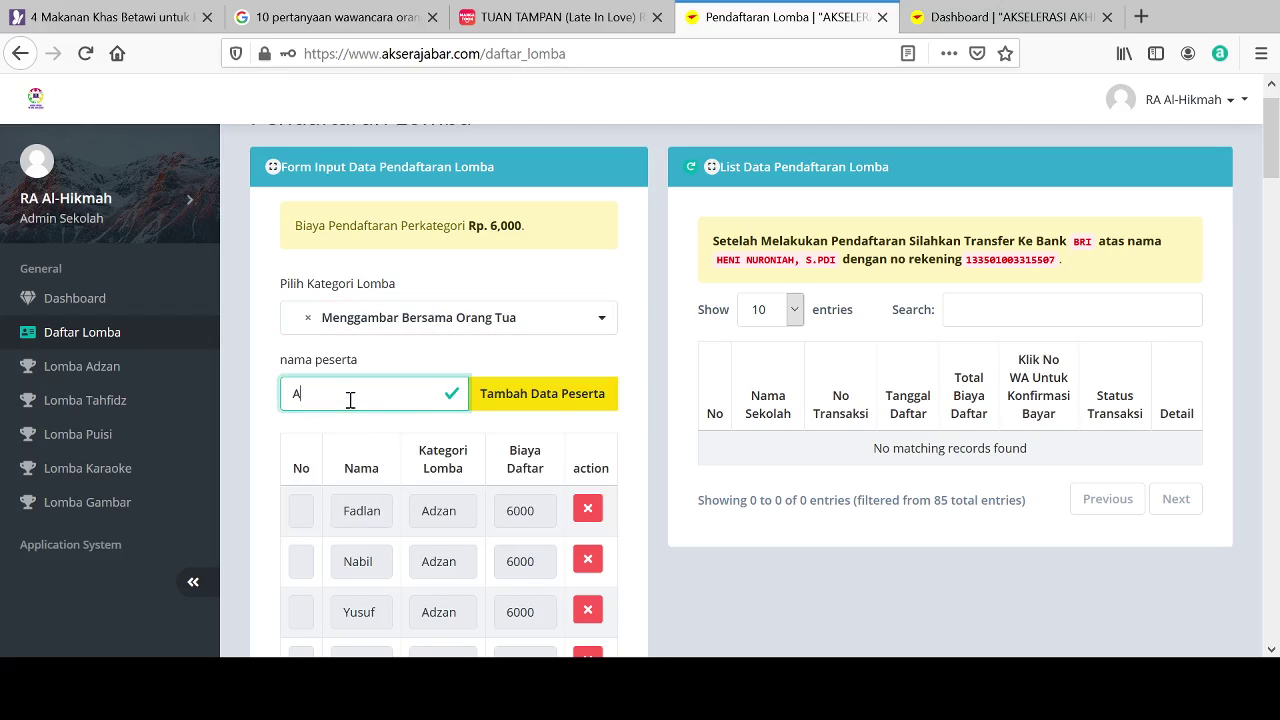
text(lmira)
click(540, 395)
Step: Add a participant under the Tahfidz category to the registration list
click(494, 320)
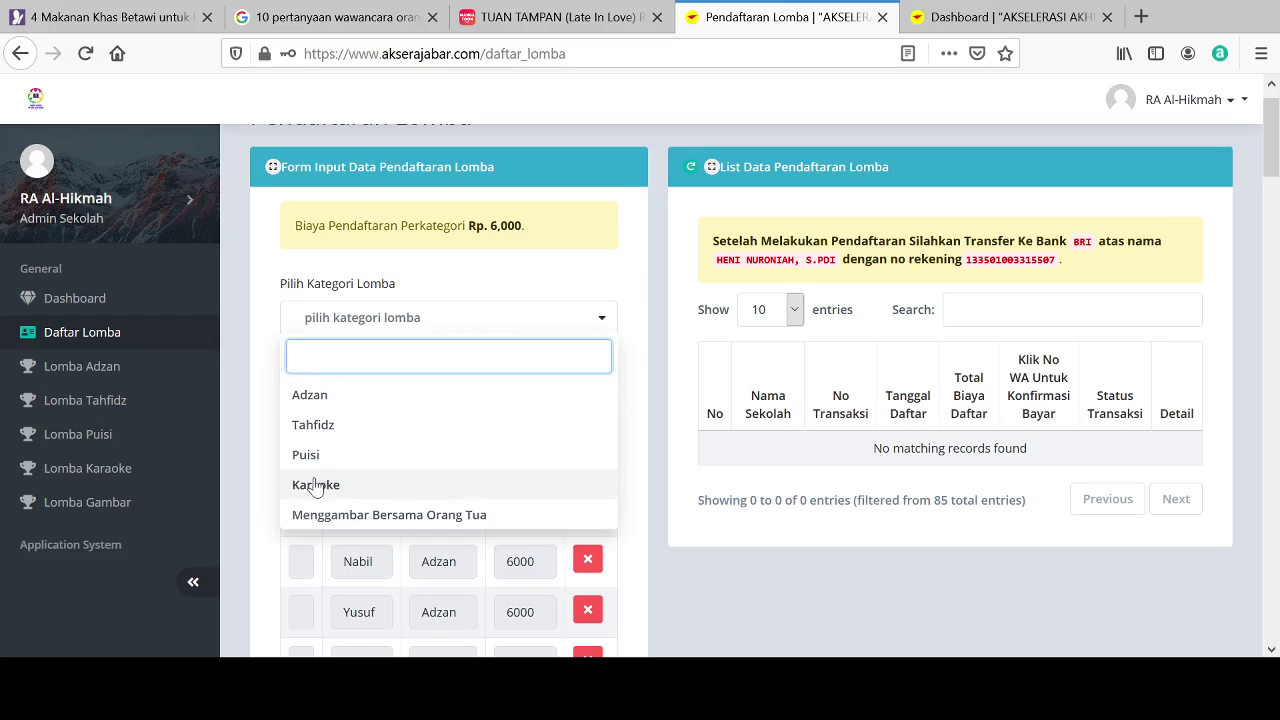
click(343, 432)
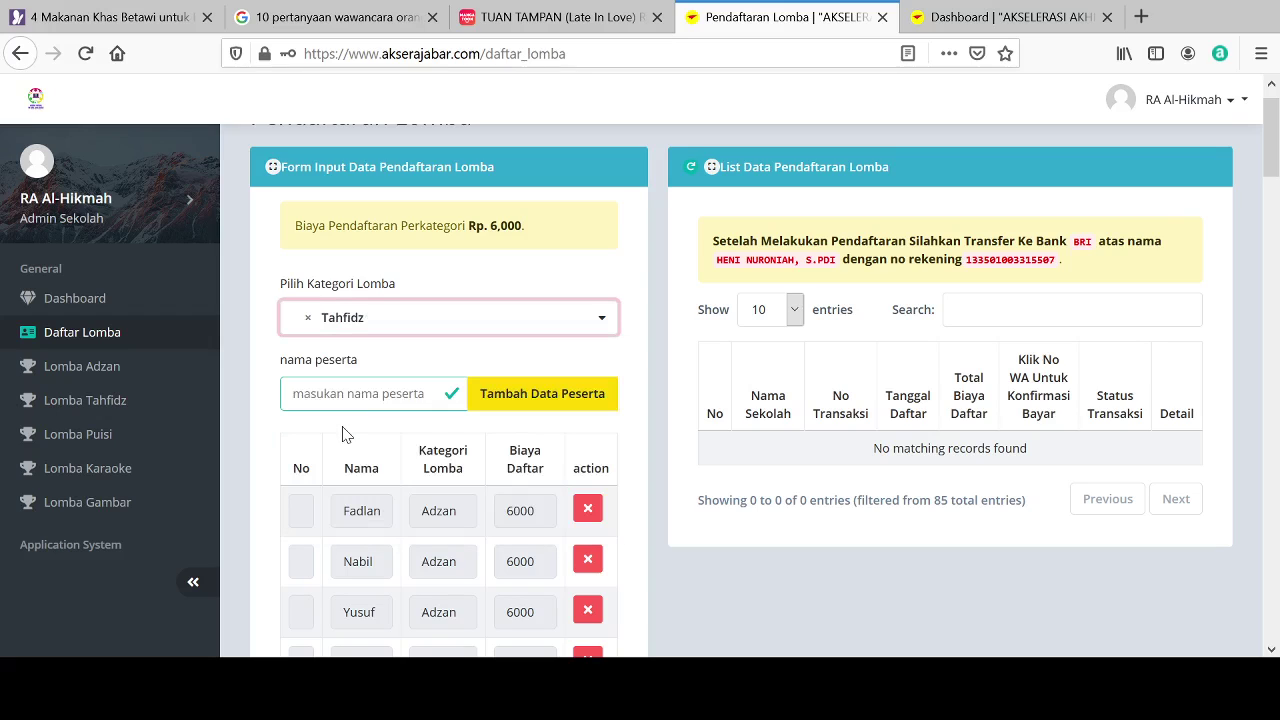
click(340, 394)
text(B)
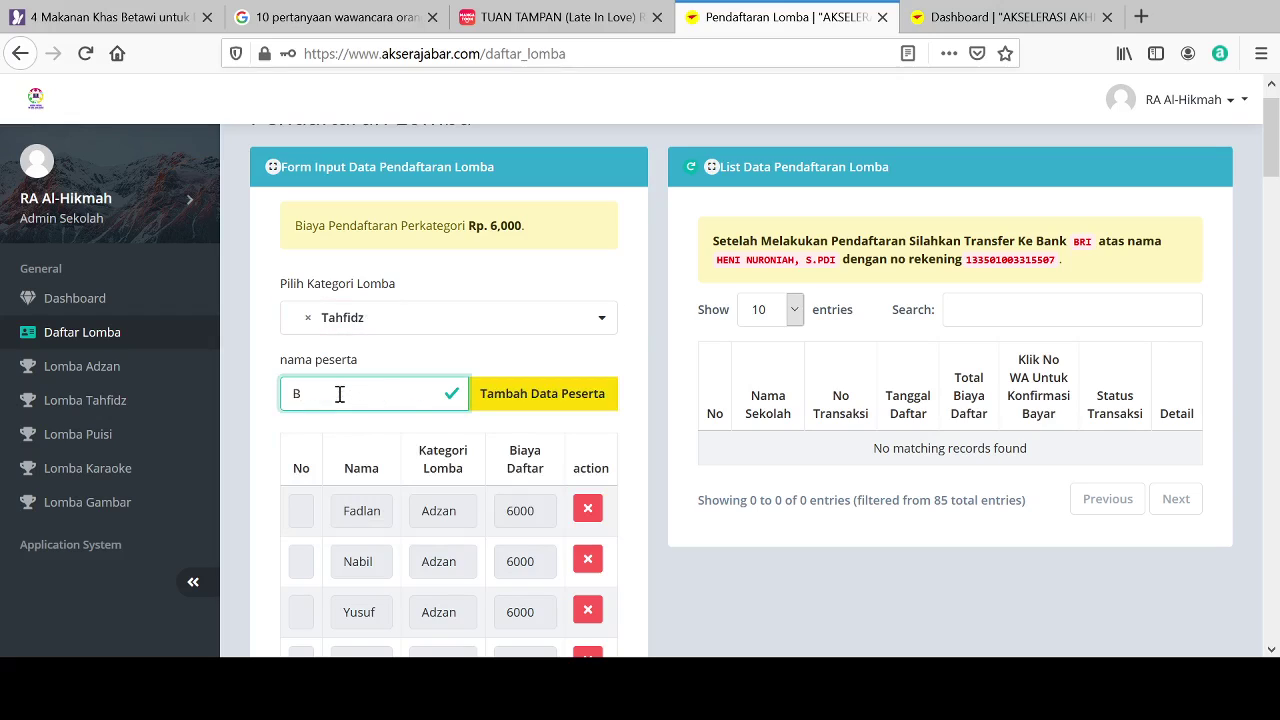
text(ilkis)
click(530, 396)
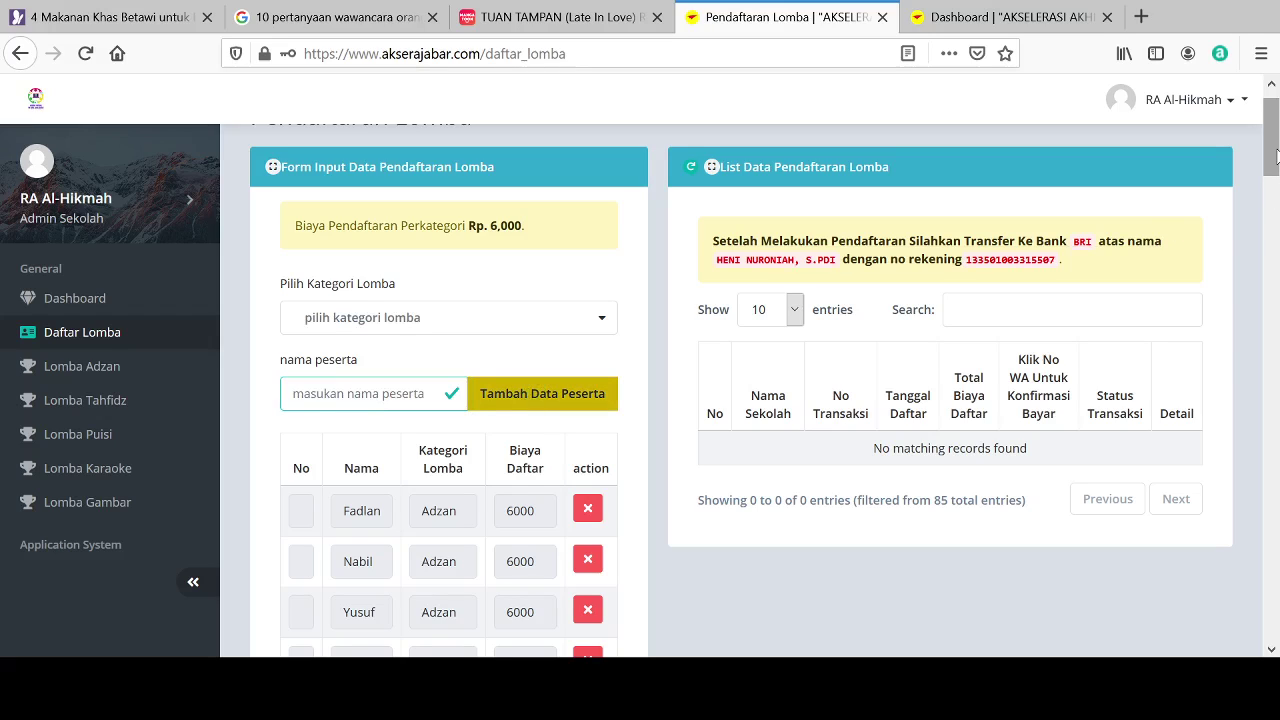
Step: Save the whole school registration totalling Rp. 378.000
drag(1275, 150, 1277, 636)
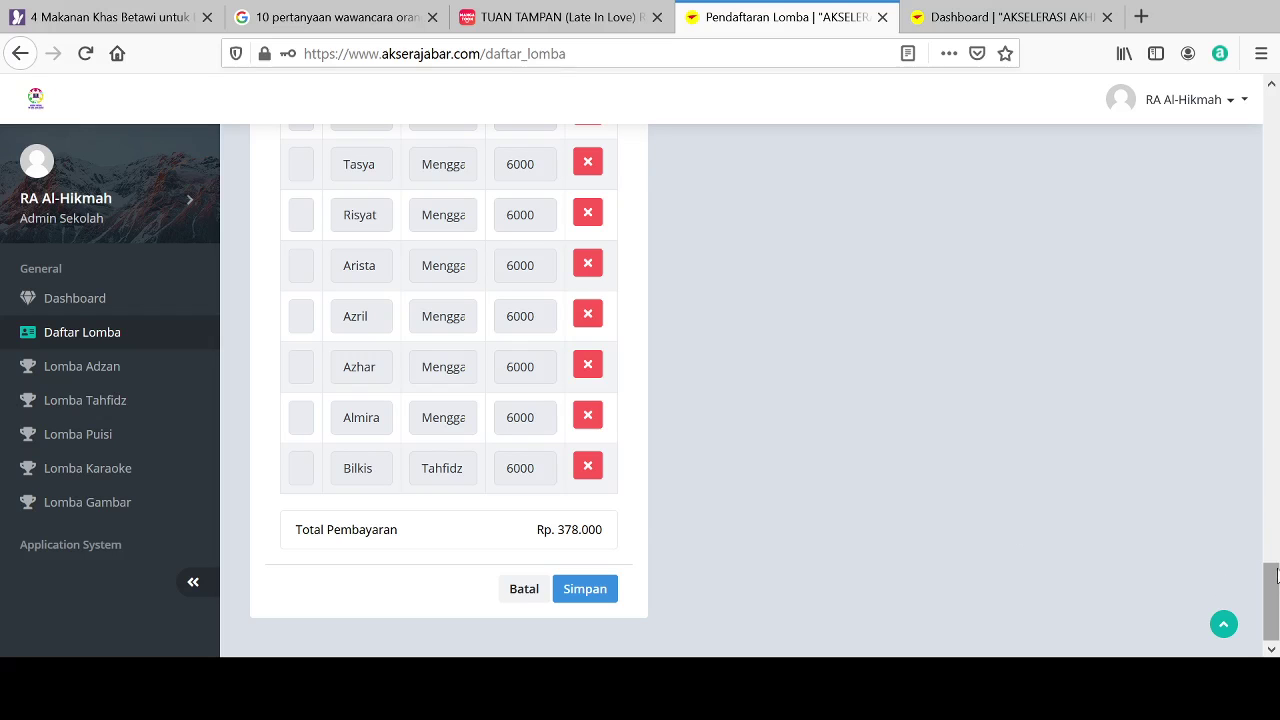
drag(1273, 575, 1276, 617)
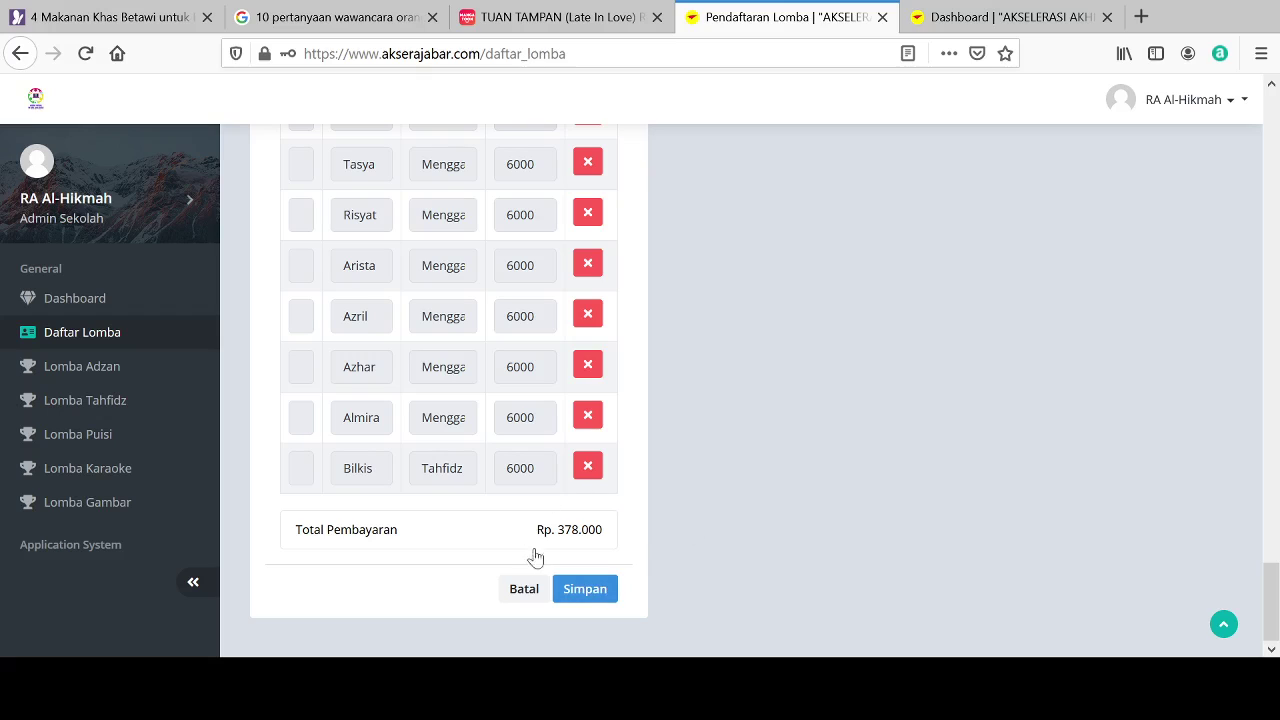
click(591, 595)
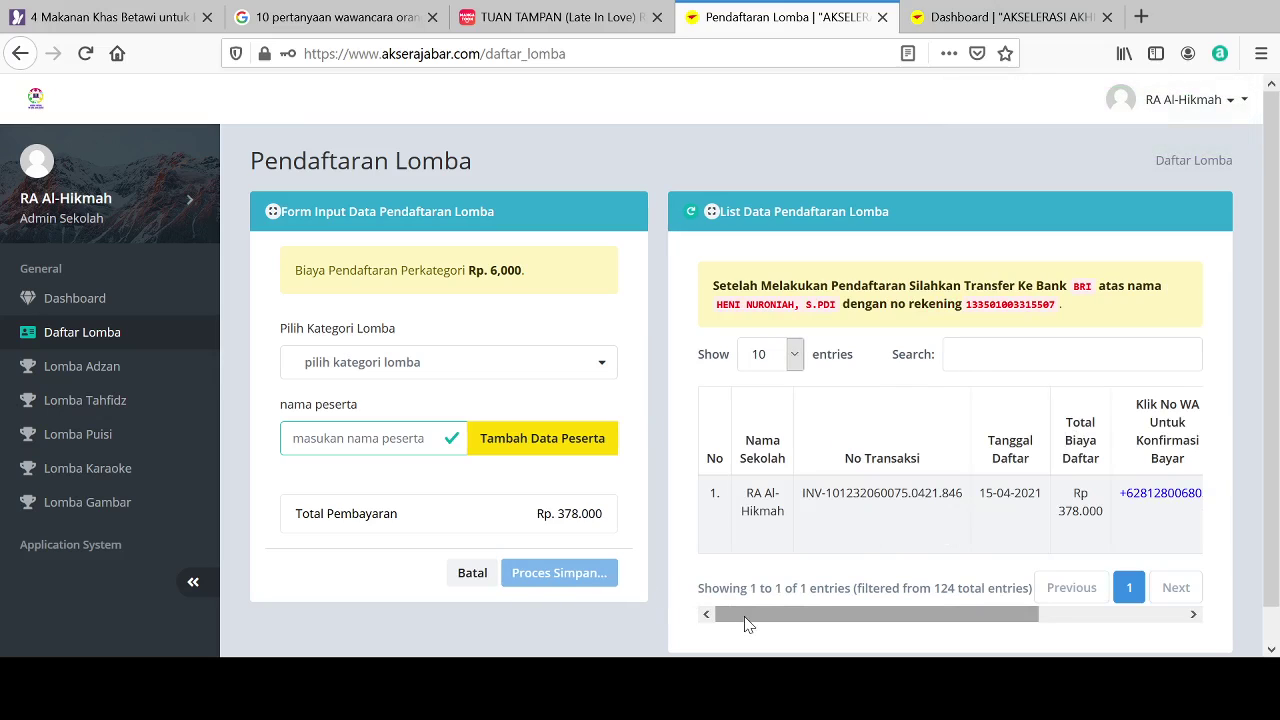
Step: Check the table for the Rp 378.000 invoice dated 15-04-2021, still awaiting payment
drag(745, 624, 913, 614)
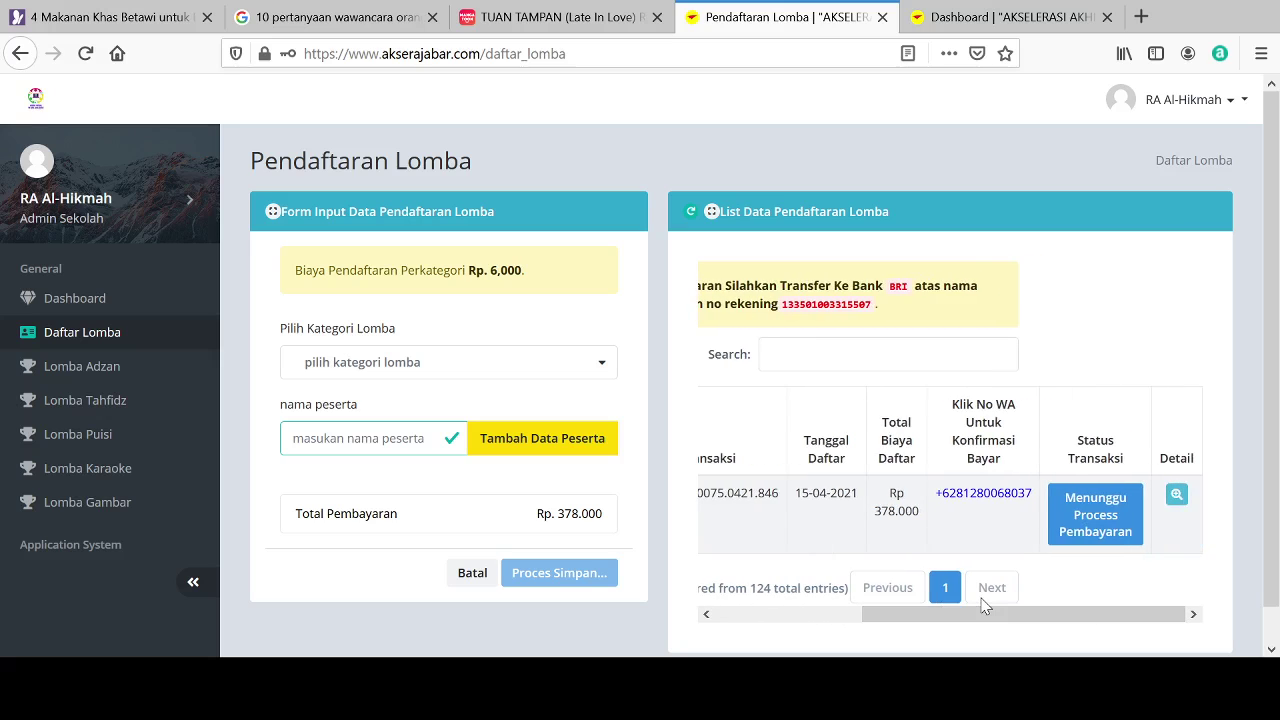
drag(986, 618, 700, 630)
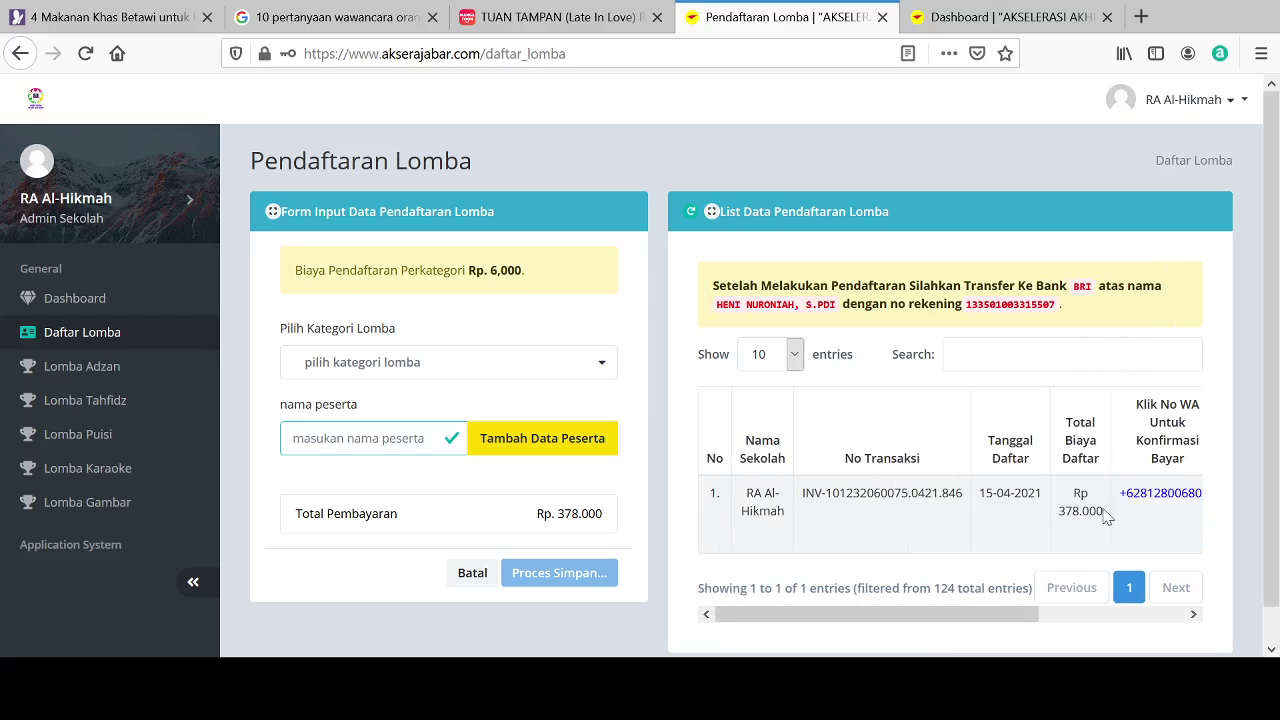
drag(1006, 623, 1200, 635)
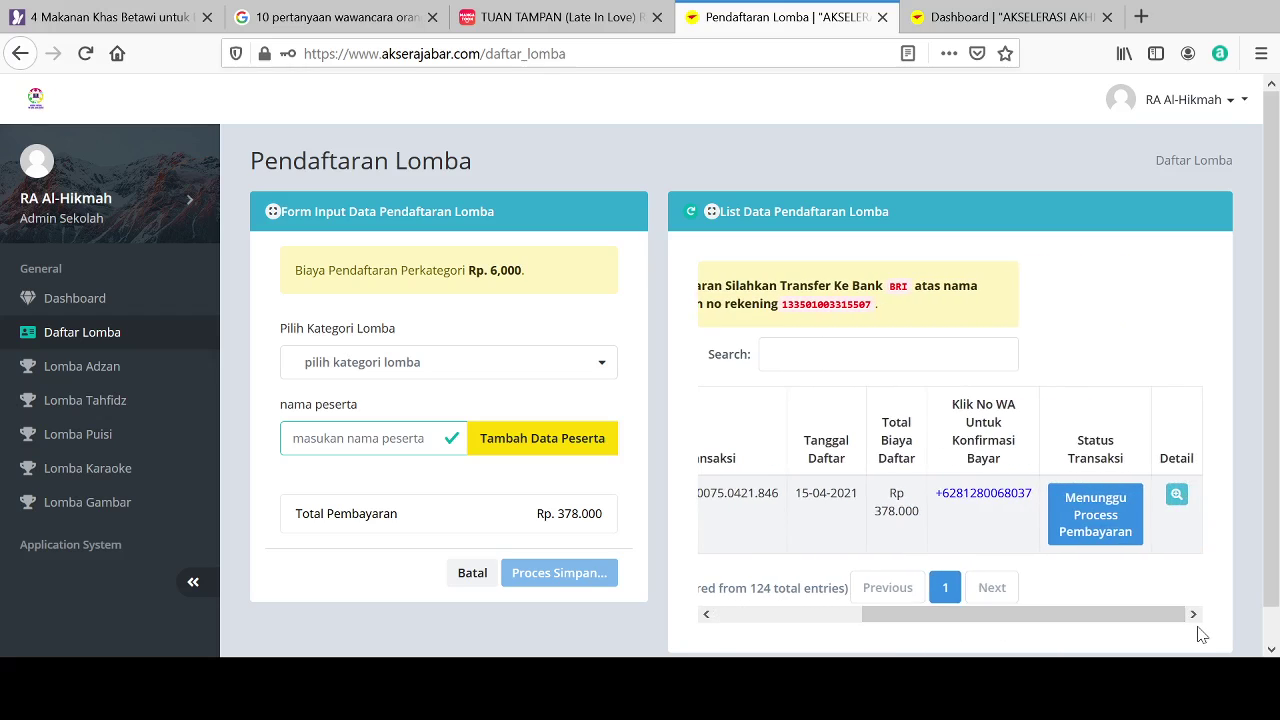
click(171, 372)
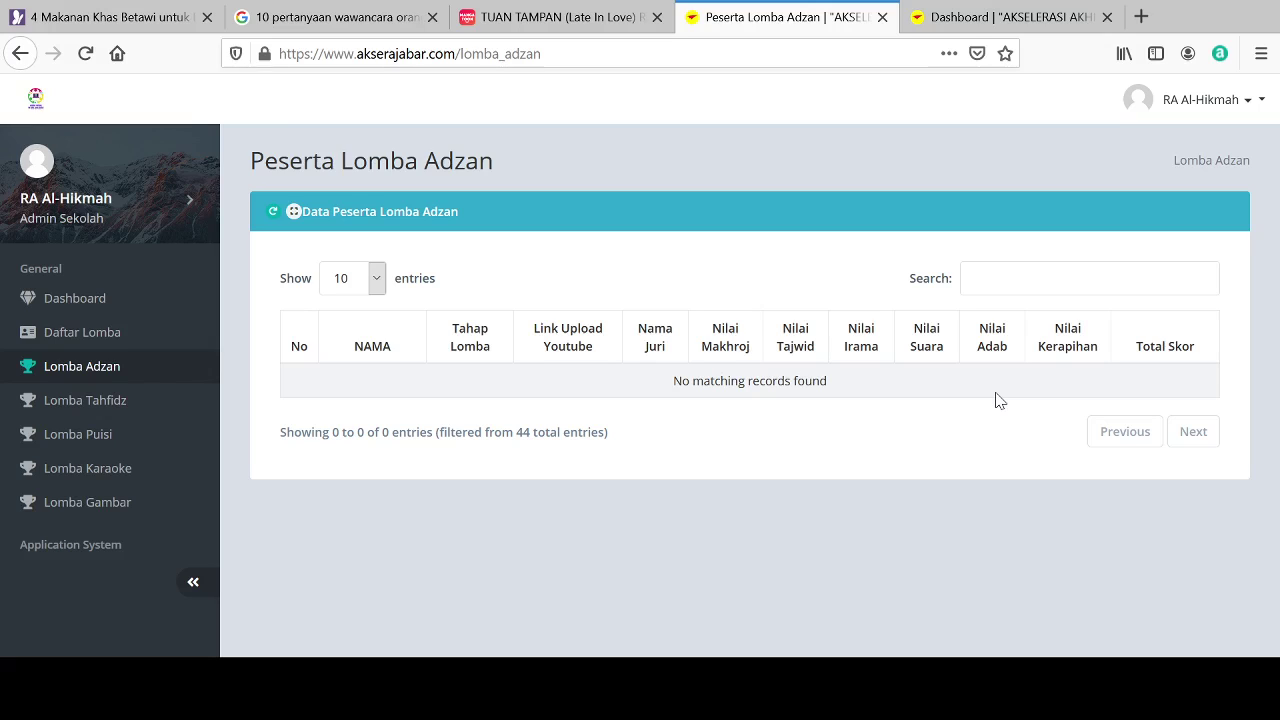
Step: Go back via Daftar Lomba and open the Peserta Lomba Adzan page, which has no matching records
click(88, 346)
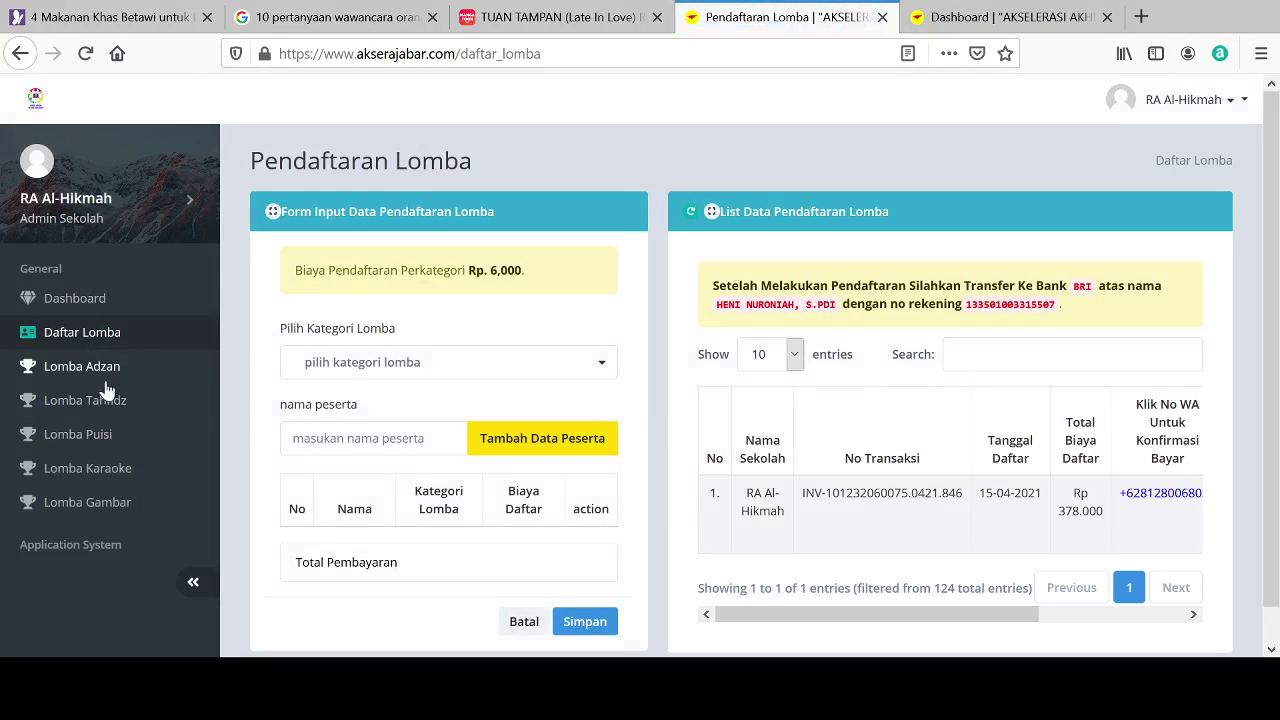
click(95, 372)
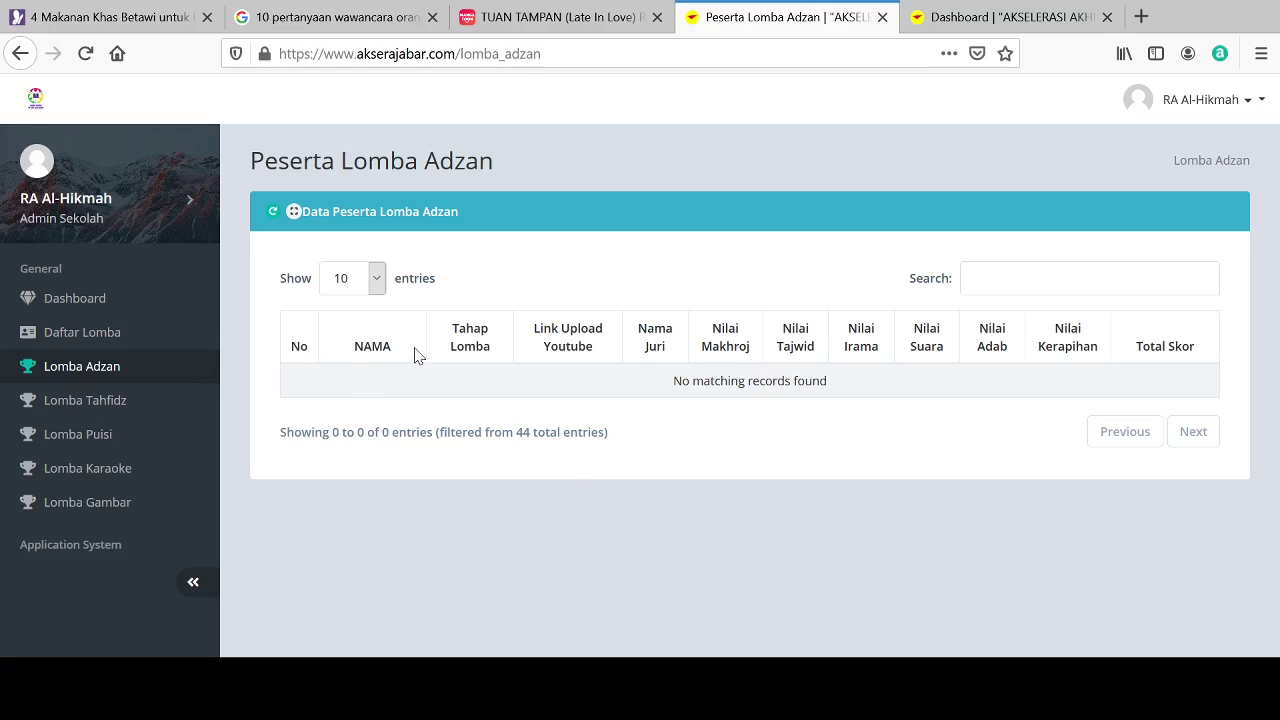
click(90, 408)
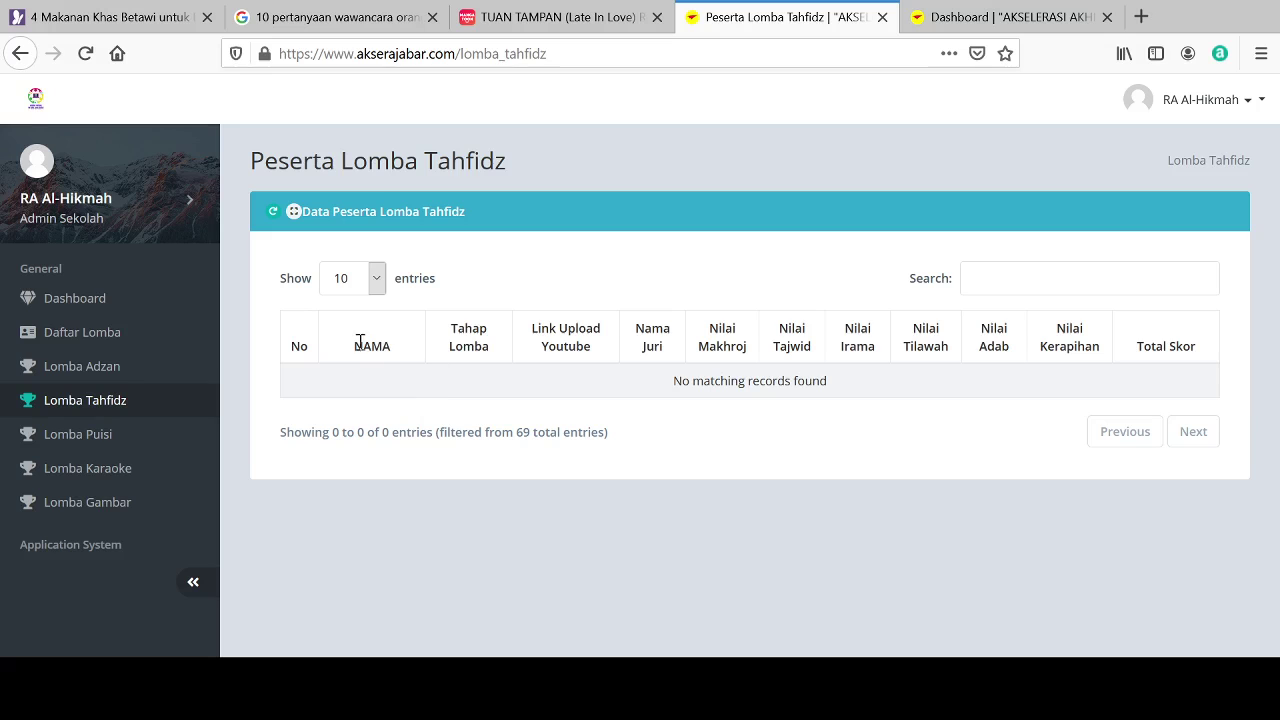
click(81, 449)
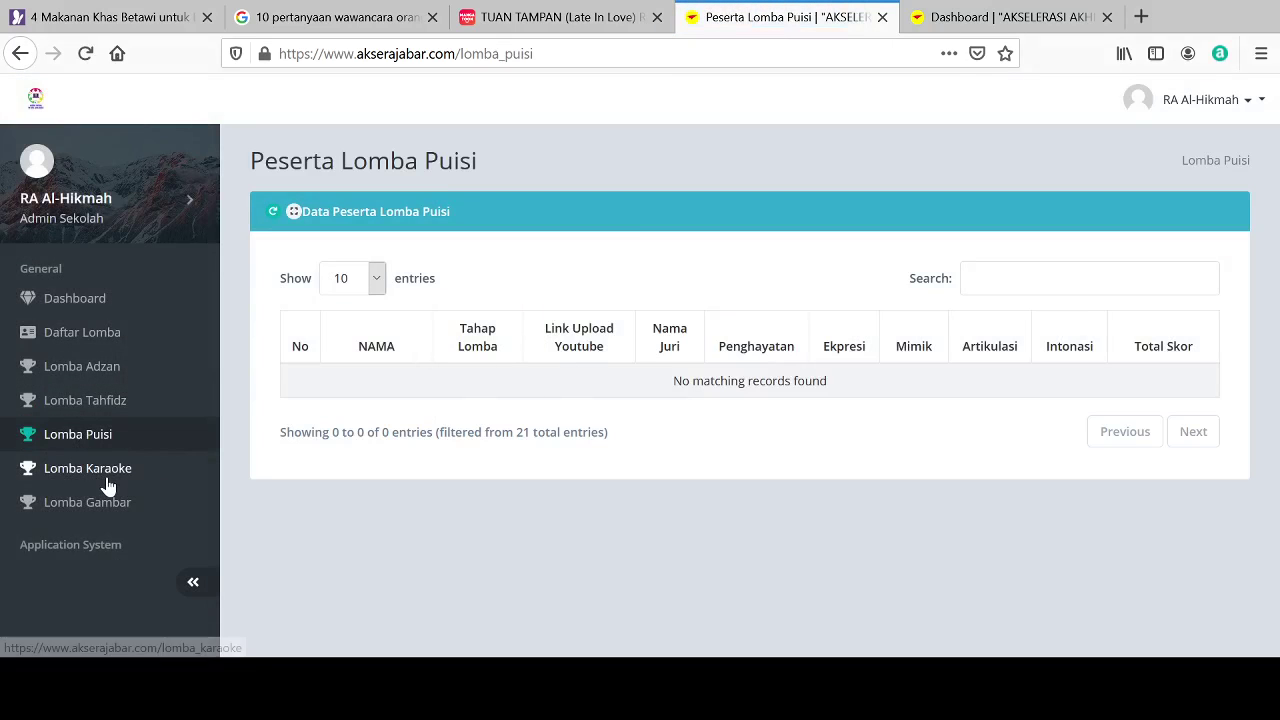
click(107, 483)
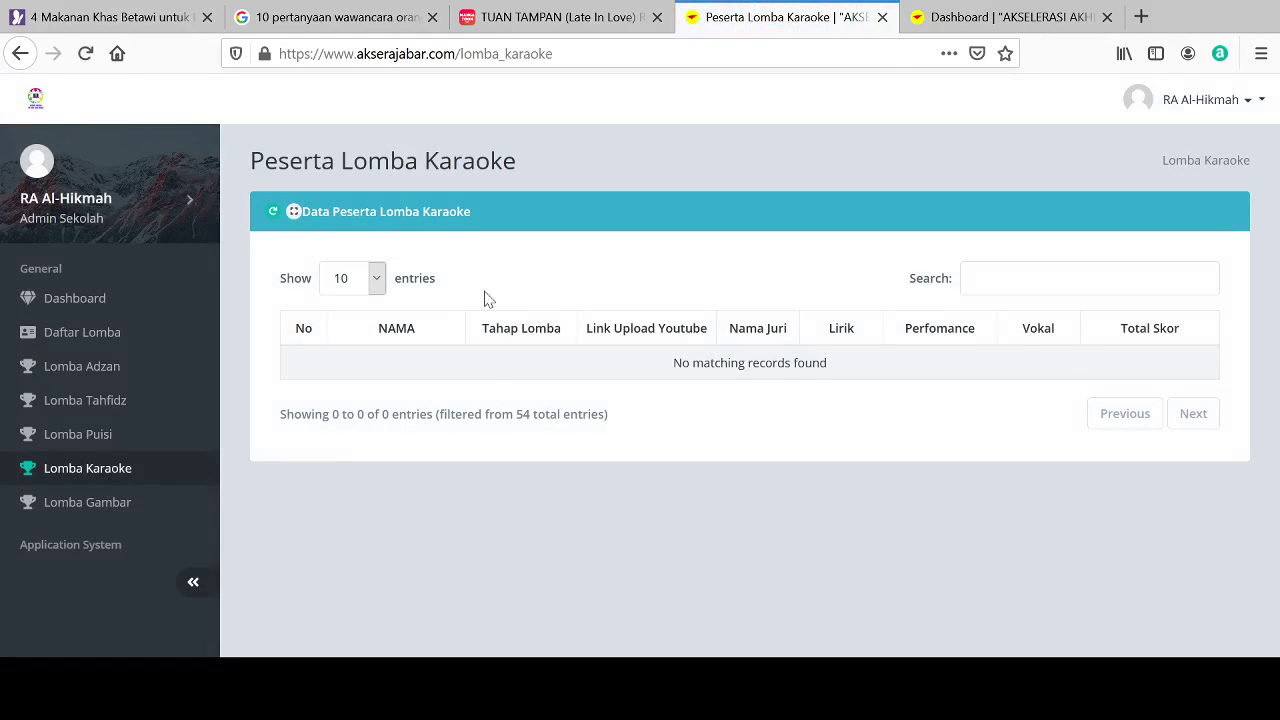
click(107, 505)
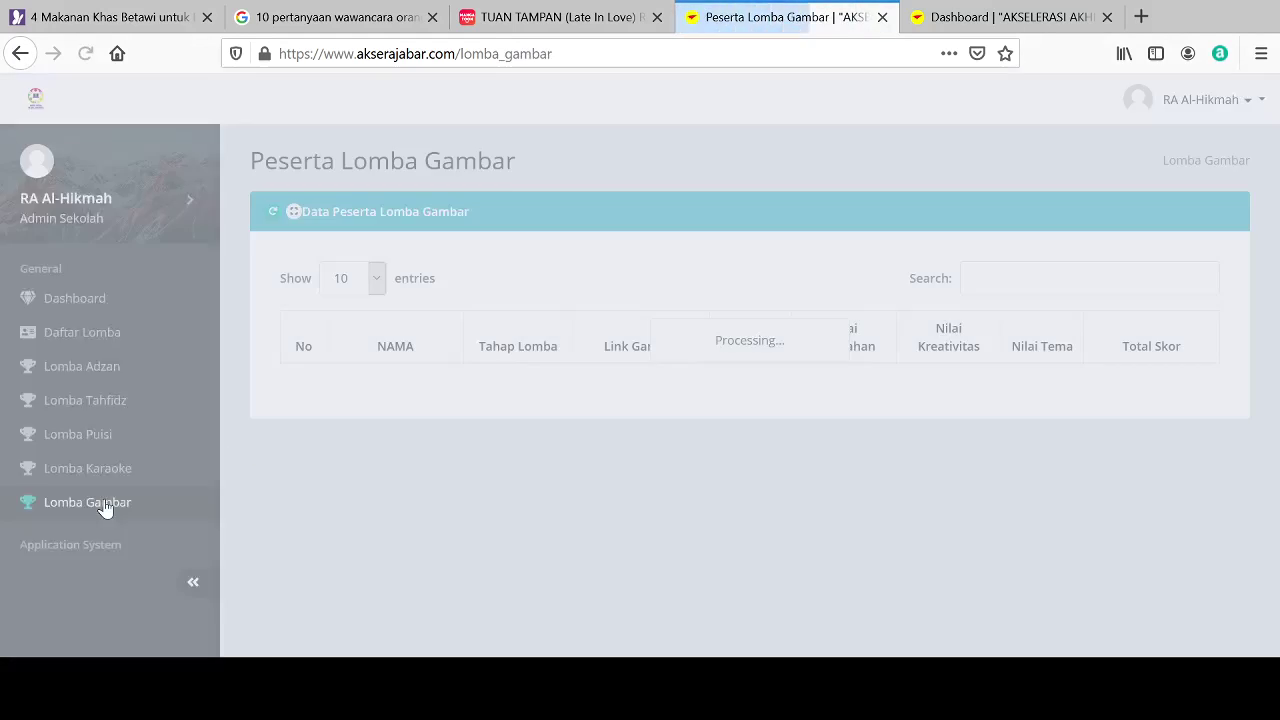
double_click(420, 345)
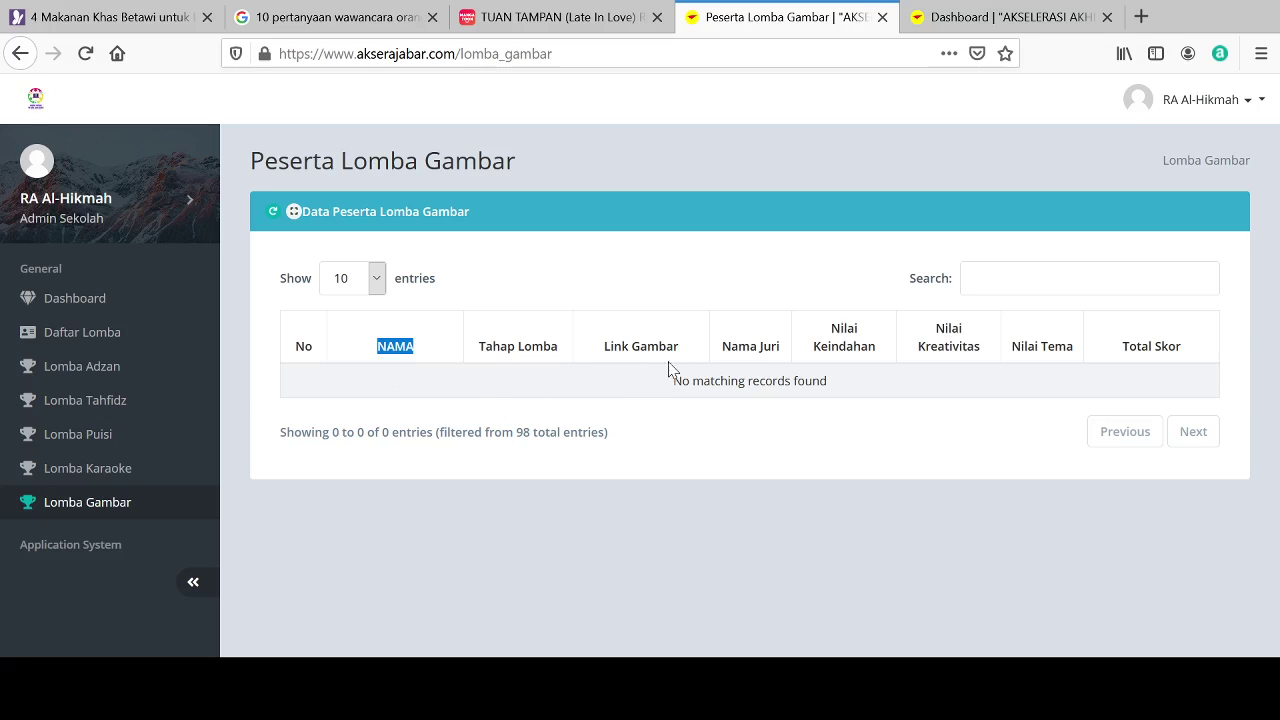
click(111, 370)
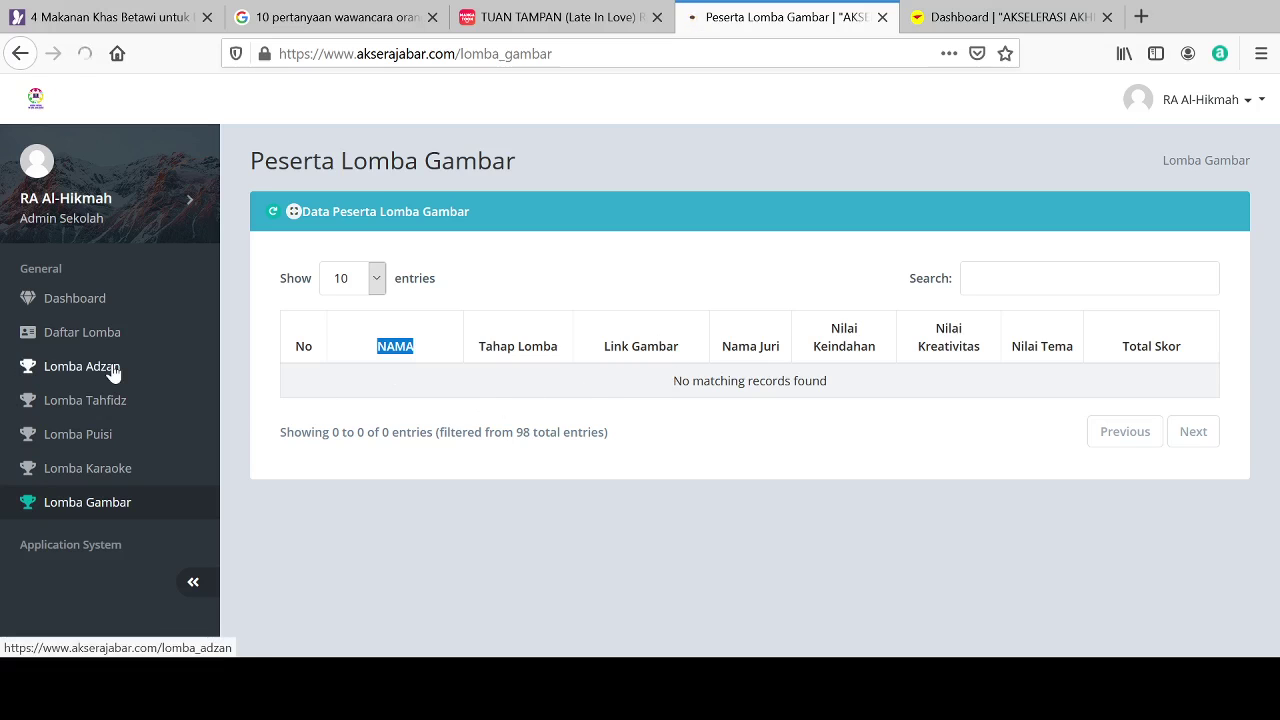